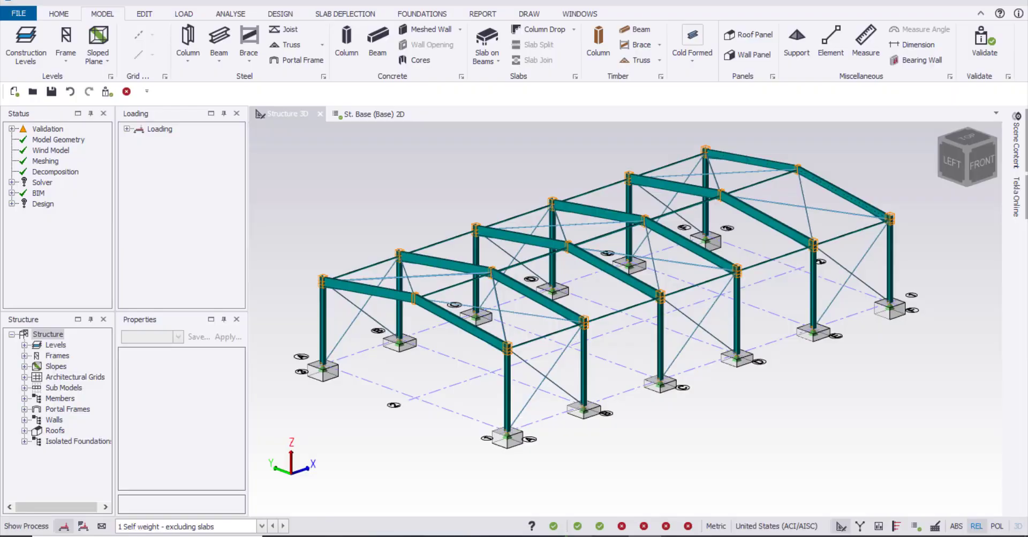
pyautogui.moveTo(552, 450); pyautogui.dragTo(415, 300, button='middle')
pyautogui.moveTo(415, 300)
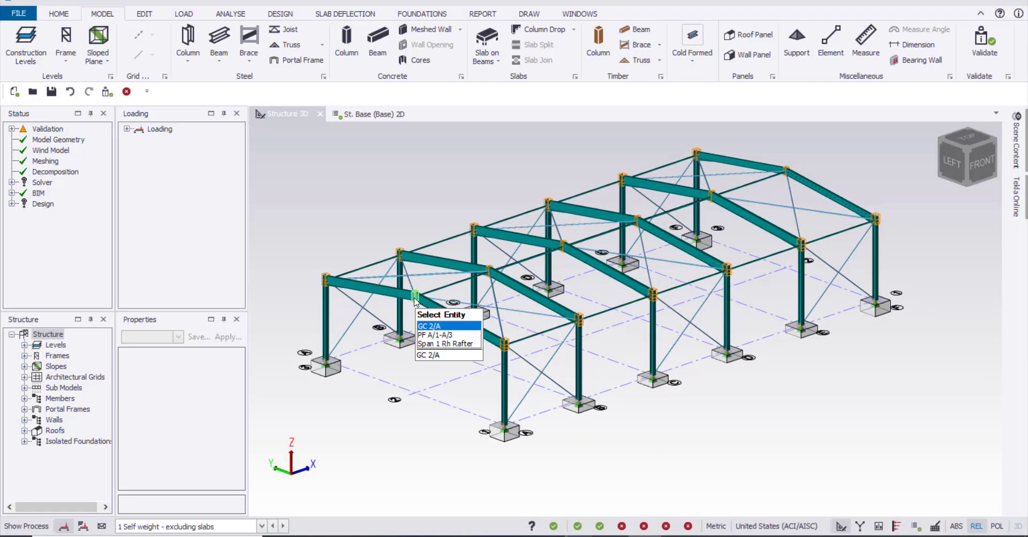
pyautogui.scroll(2, 415, 301)
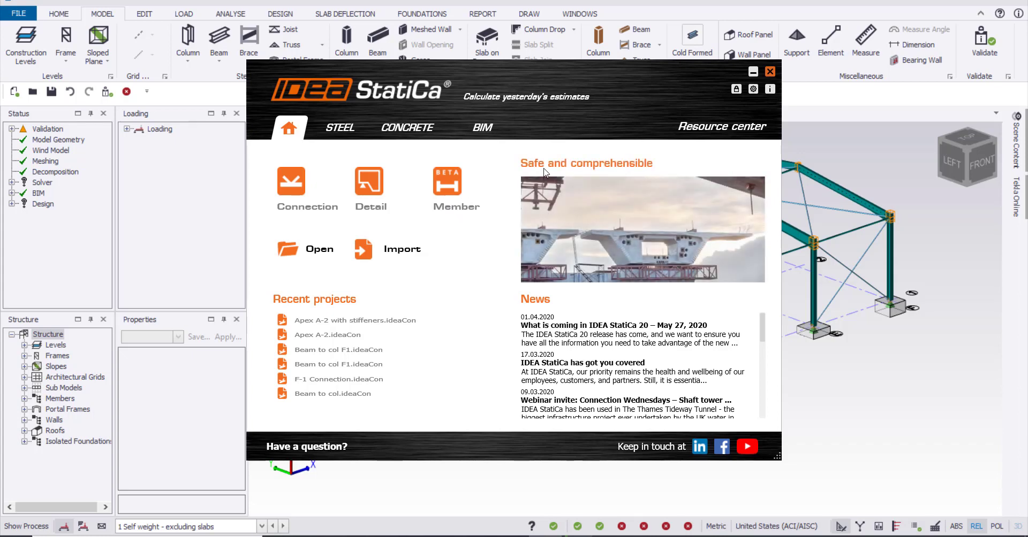
pyautogui.hotkey('alt', 'F4')
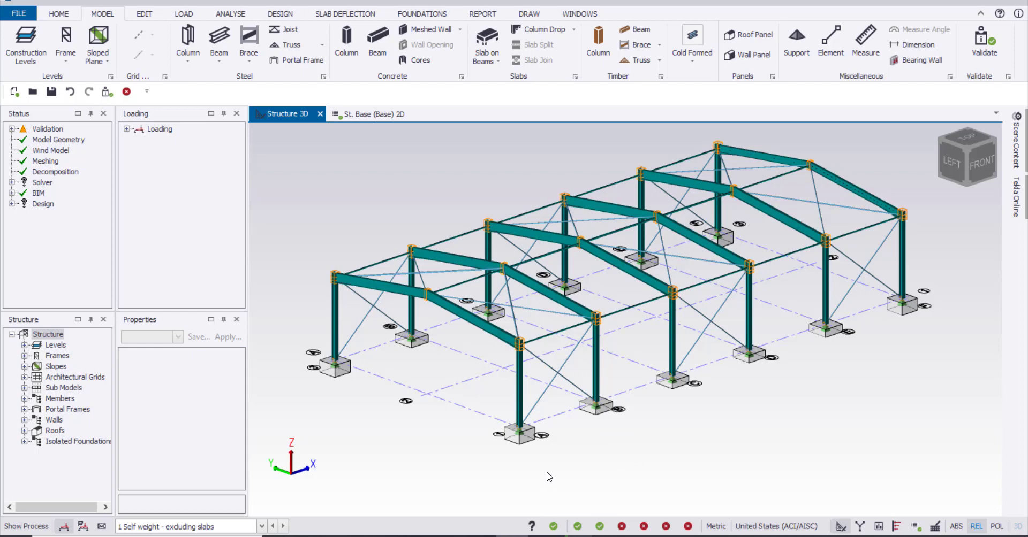
pyautogui.moveTo(682, 402); pyautogui.dragTo(679, 416, button='middle')
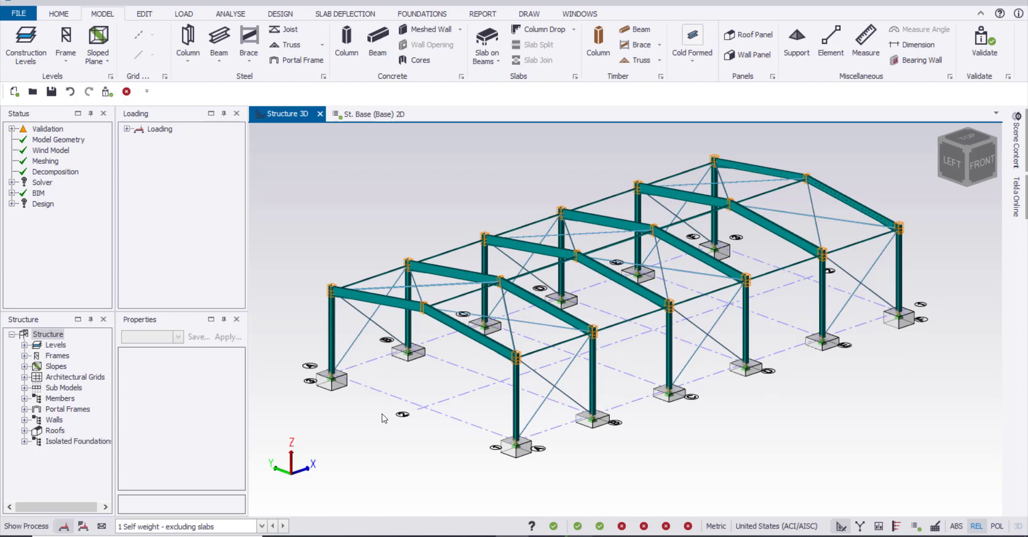
# Run the static analysis of the whole model and design the steel members for the static load combinations
pyautogui.click(239, 14)
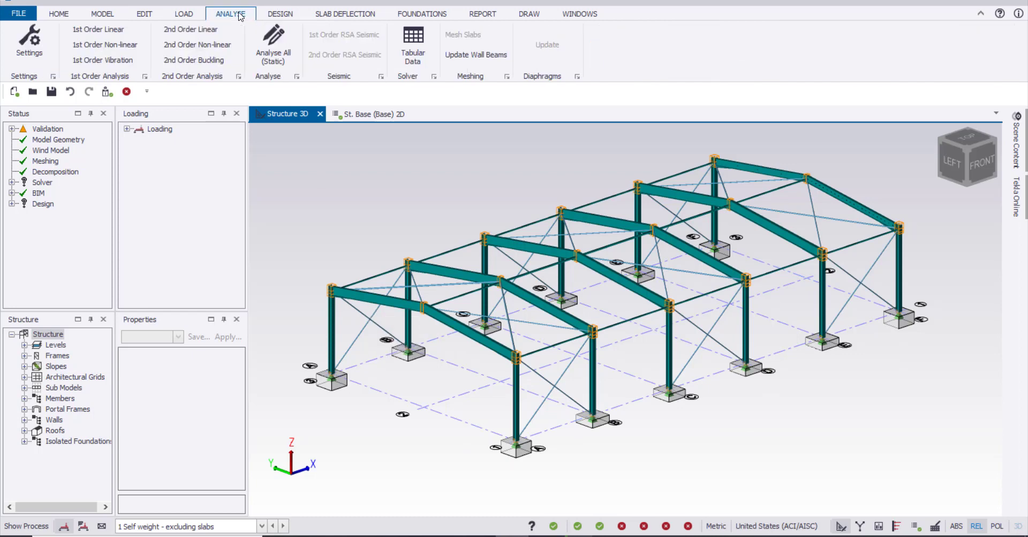
pyautogui.click(273, 43)
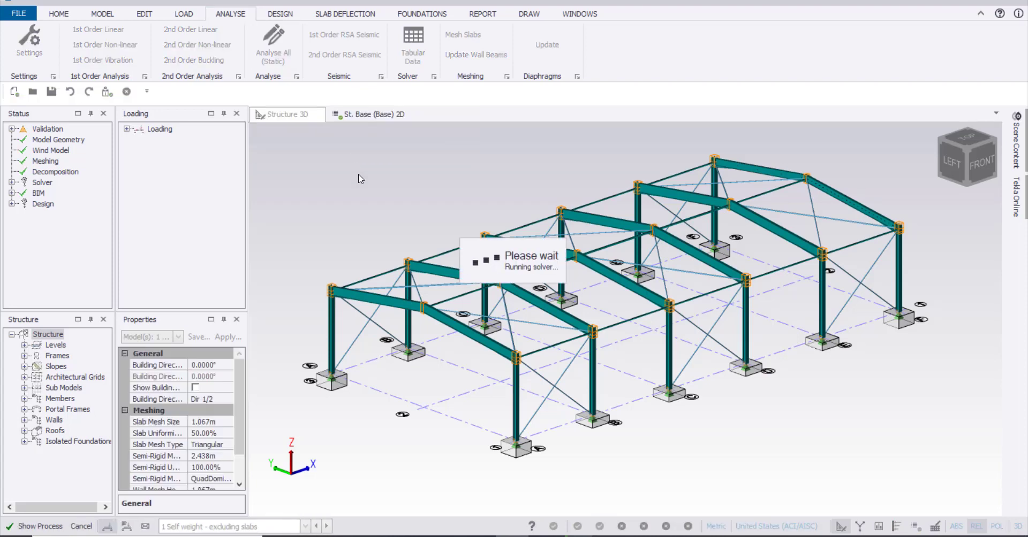
pyautogui.click(280, 13)
pyautogui.click(189, 61)
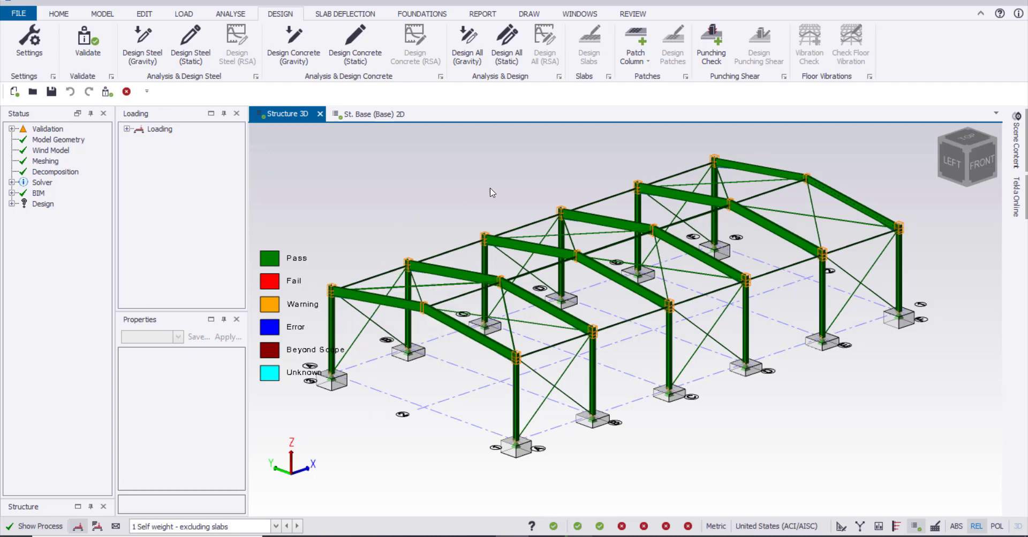
# Update the model's connections in the Connections window and list the individual general connections
pyautogui.click(583, 18)
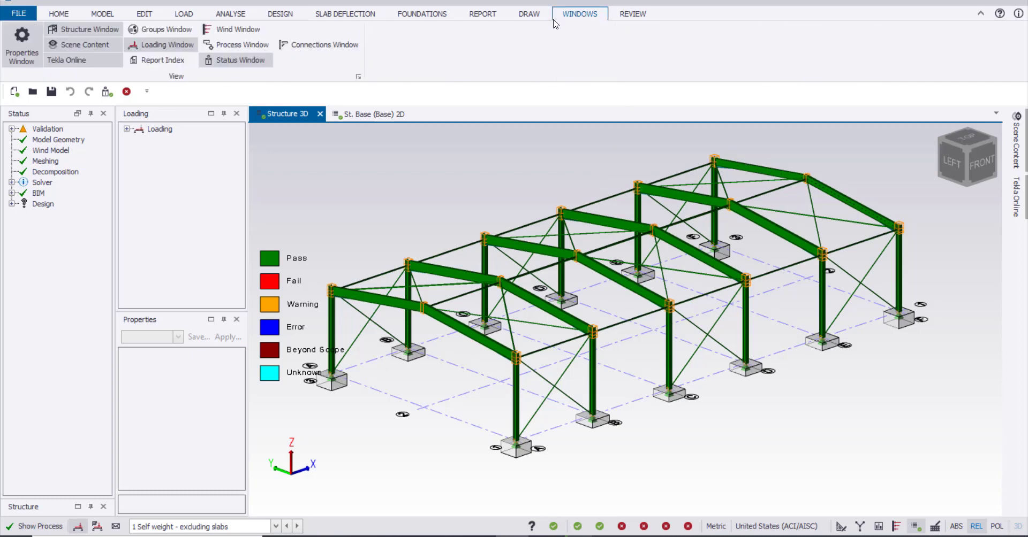
pyautogui.click(316, 48)
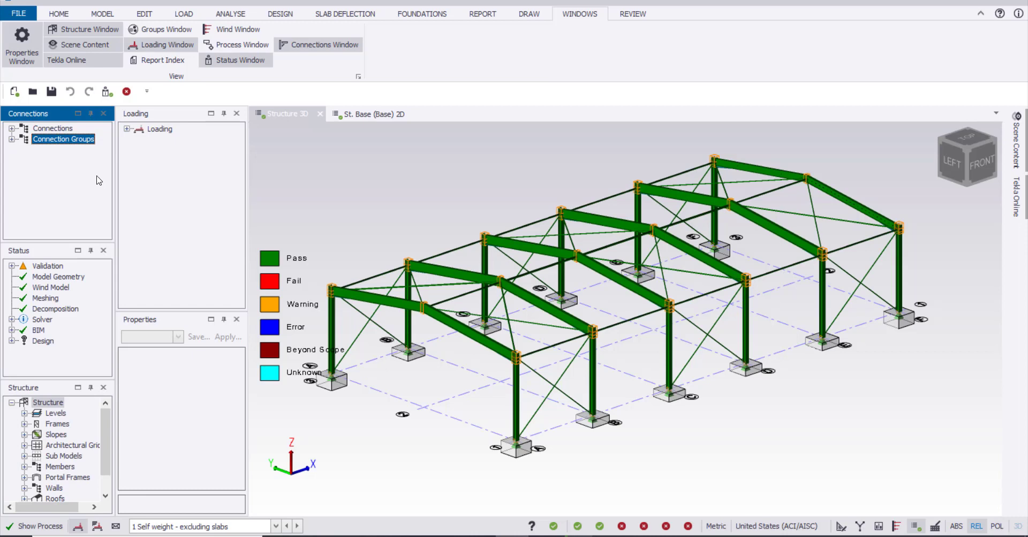
pyautogui.rightClick(49, 131)
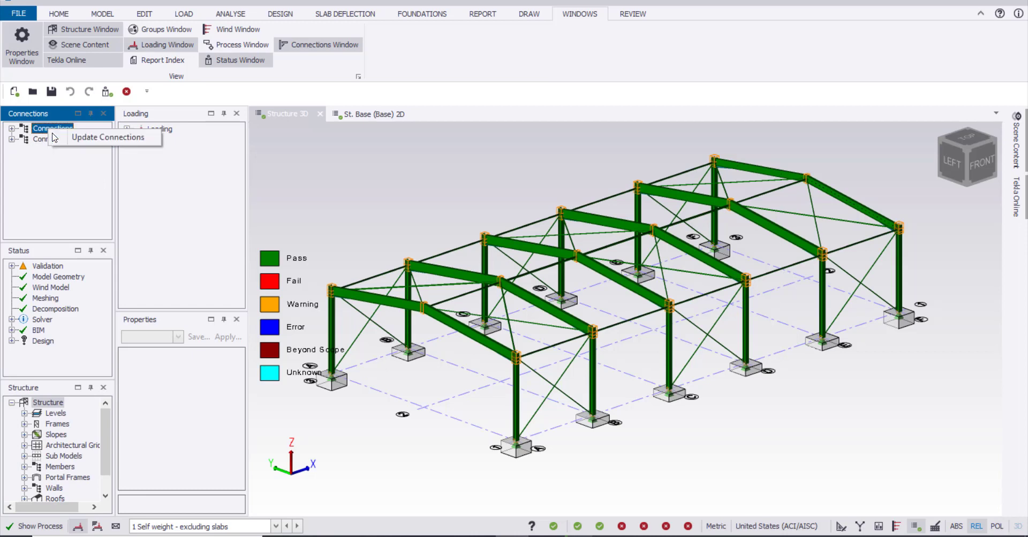
pyautogui.click(94, 141)
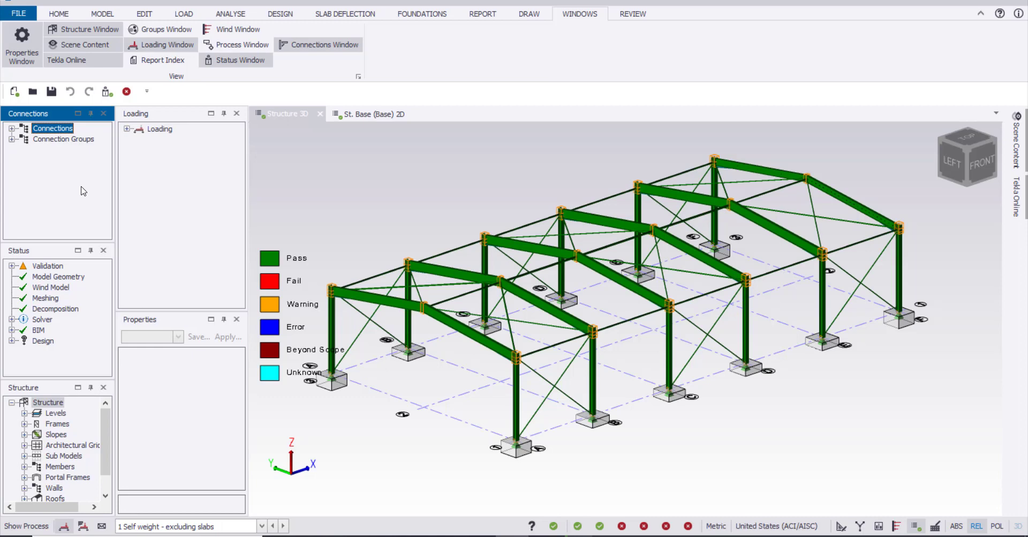
pyautogui.click(11, 128)
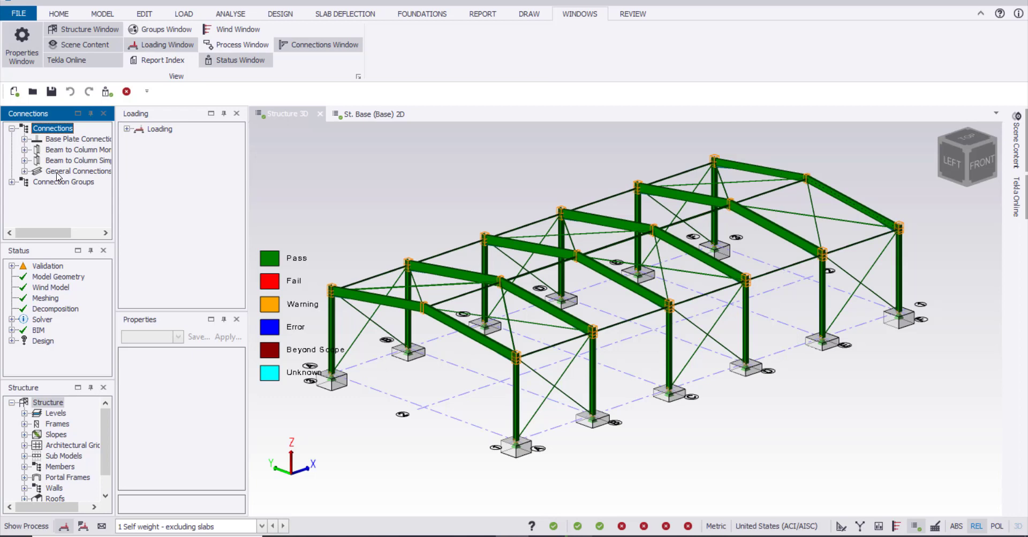
pyautogui.doubleClick(94, 171)
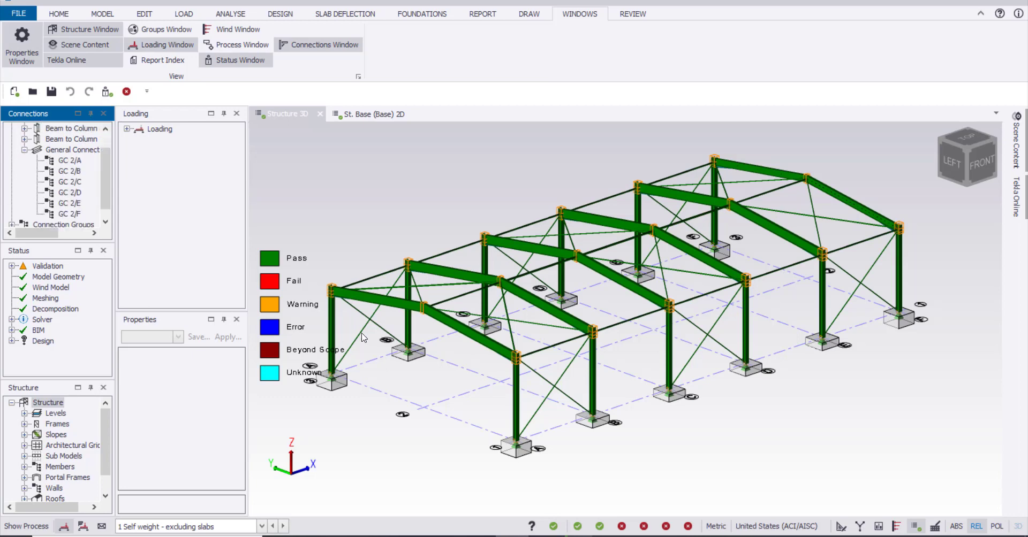
# Locate general connection GC 2/B at the frame apex by selecting it in the visible views
pyautogui.scroll(6, 461, 337)
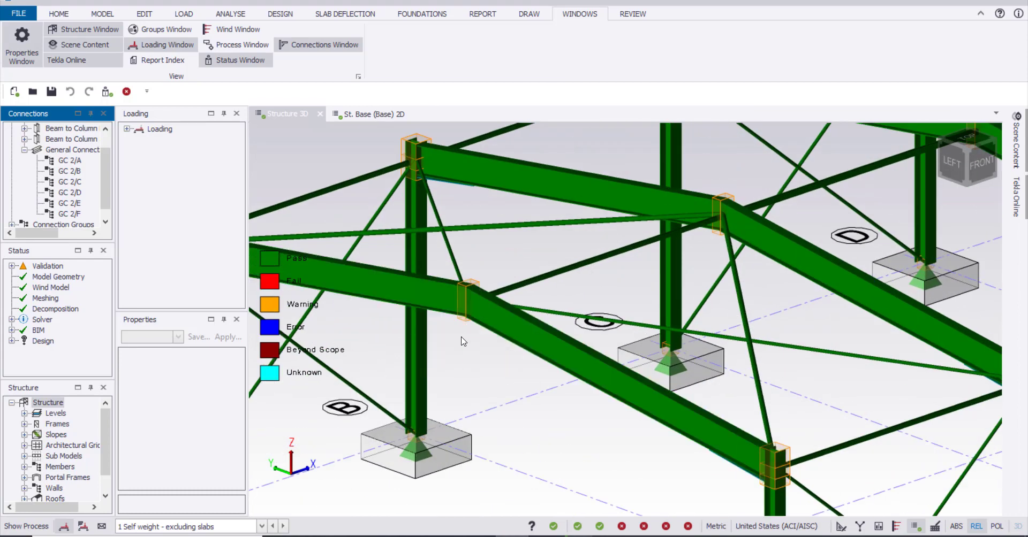
pyautogui.moveTo(484, 344); pyautogui.dragTo(559, 310, button='middle')
pyautogui.moveTo(591, 278)
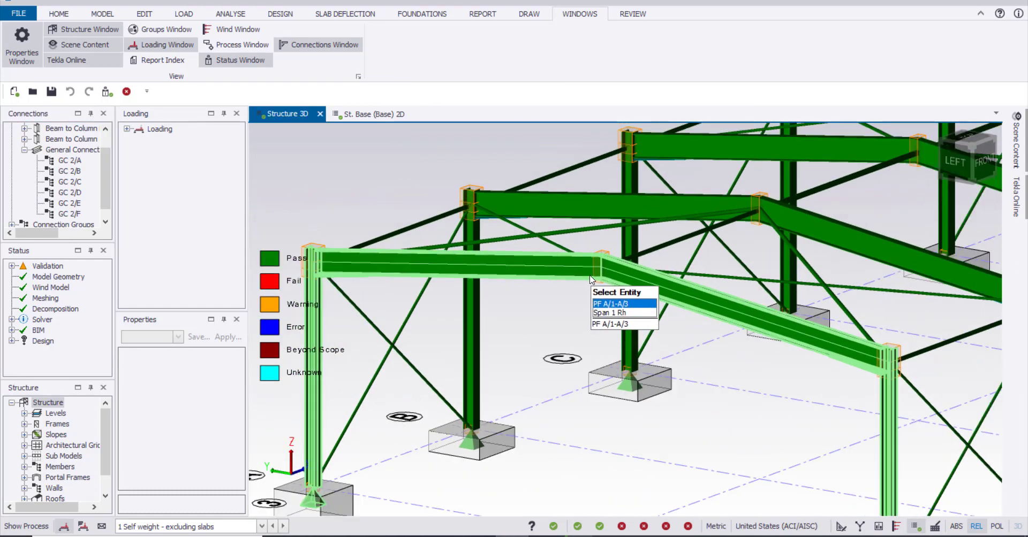
pyautogui.scroll(-5, 590, 279)
pyautogui.scroll(8, 591, 276)
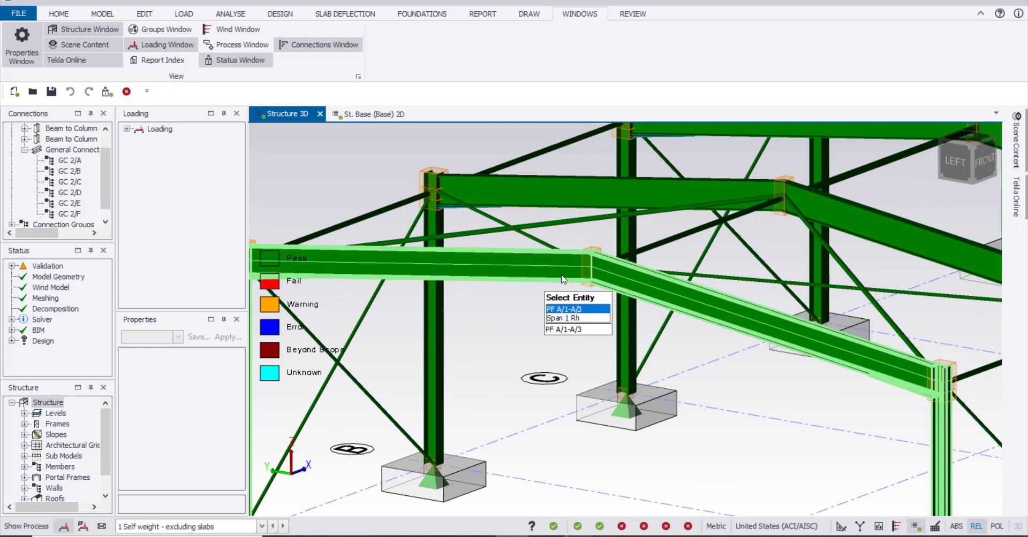
pyautogui.scroll(-3, 557, 286)
pyautogui.moveTo(562, 308)
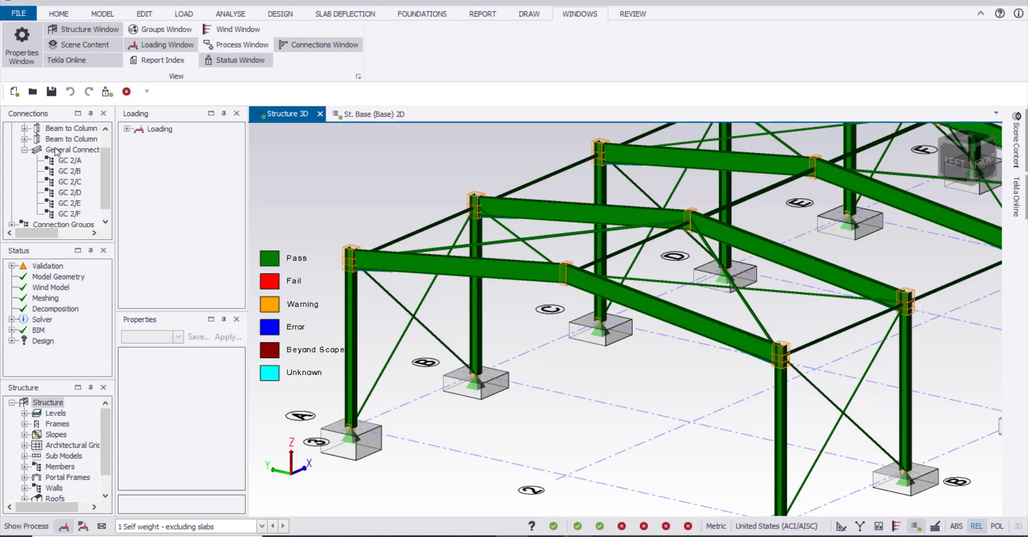
pyautogui.click(66, 172)
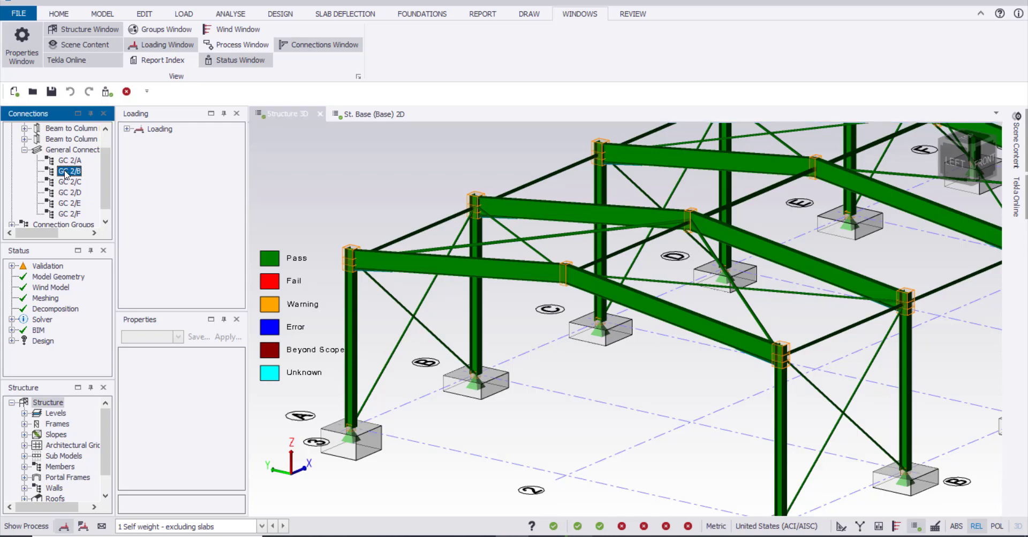
pyautogui.rightClick(67, 172)
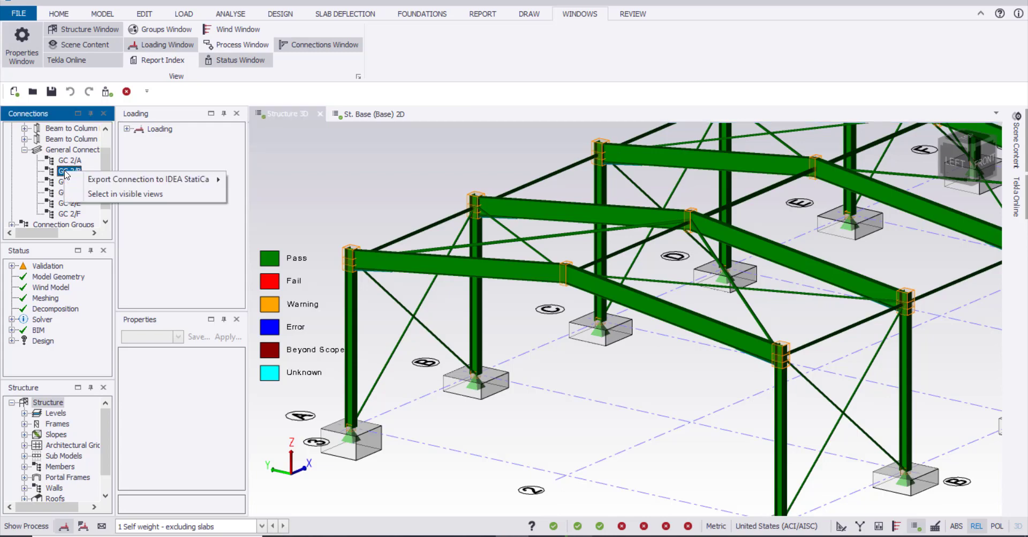
pyautogui.click(140, 196)
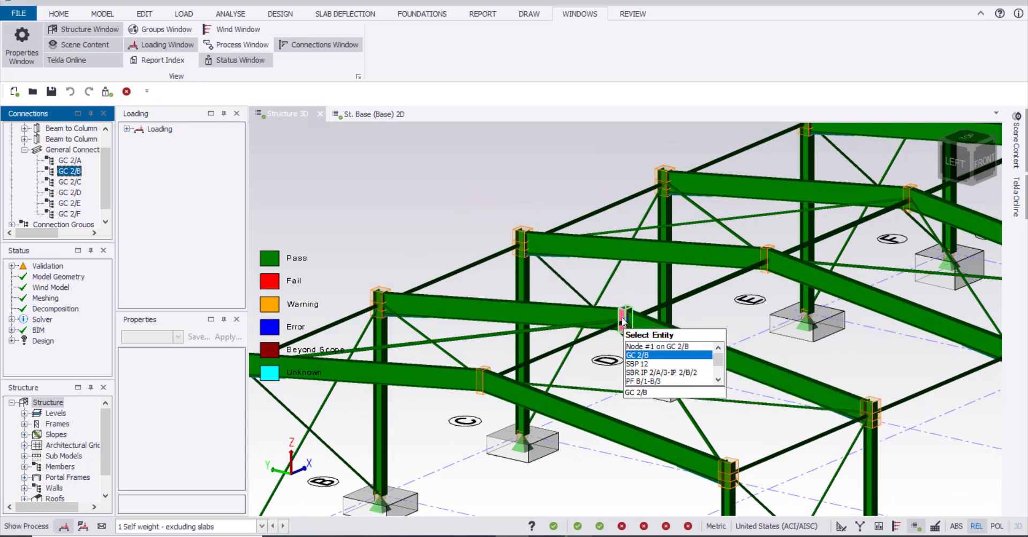
# Export connection GC 2/B to IDEA StatiCa with first-order non-linear results as XML file Apex B-2, finishing the wizard with its default settings
pyautogui.rightClick(64, 173)
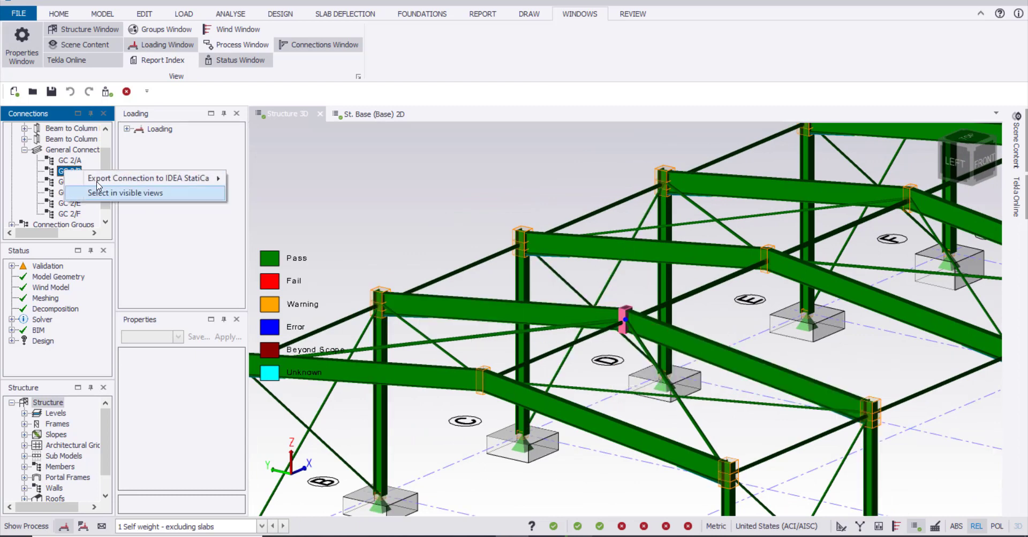
pyautogui.moveTo(121, 180)
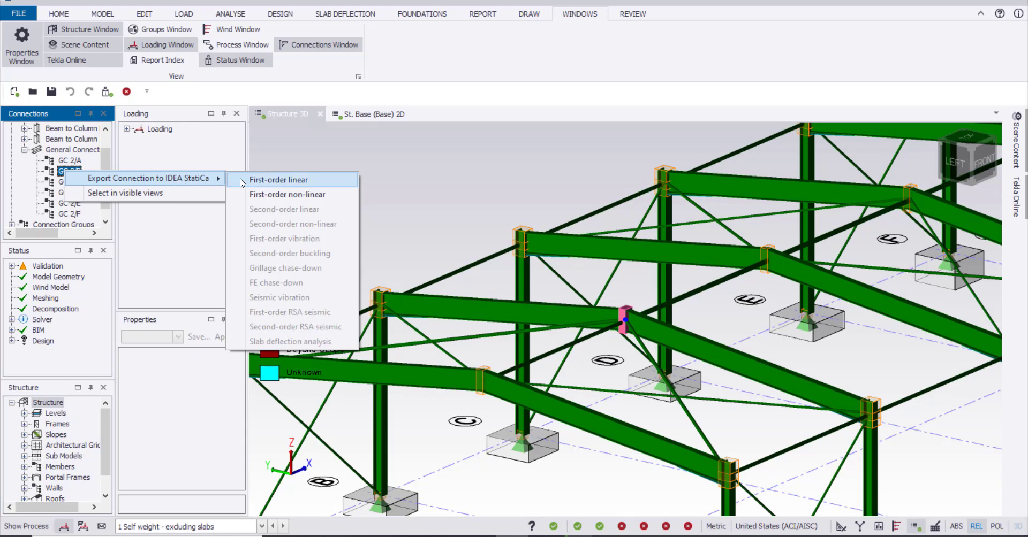
pyautogui.click(284, 195)
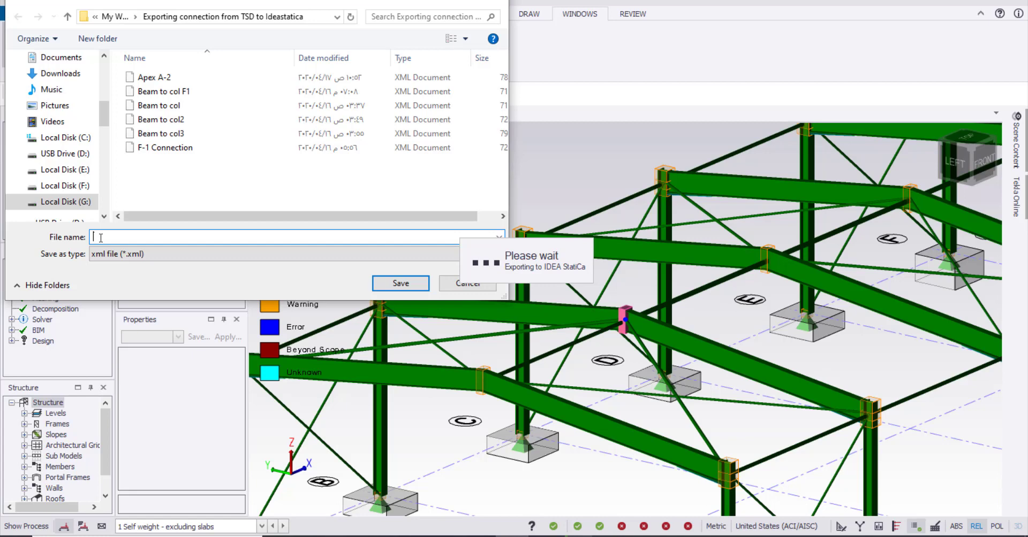
pyautogui.write('Ape')
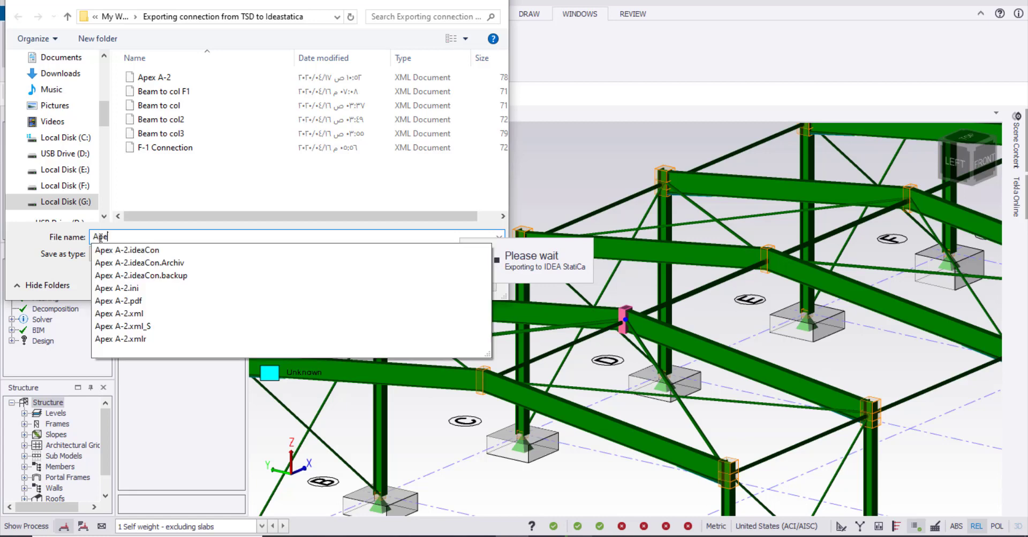
pyautogui.write('x B-2')
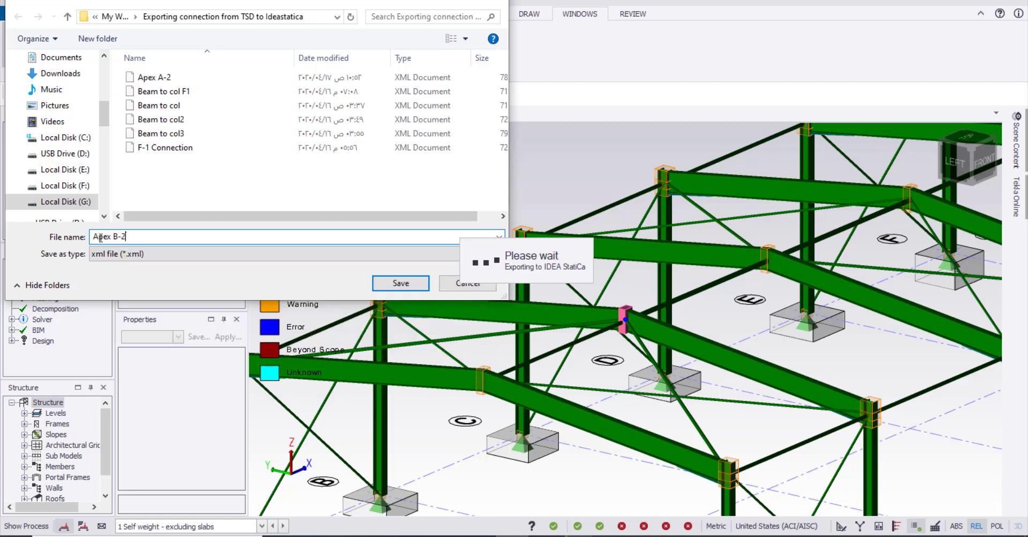
pyautogui.click(401, 283)
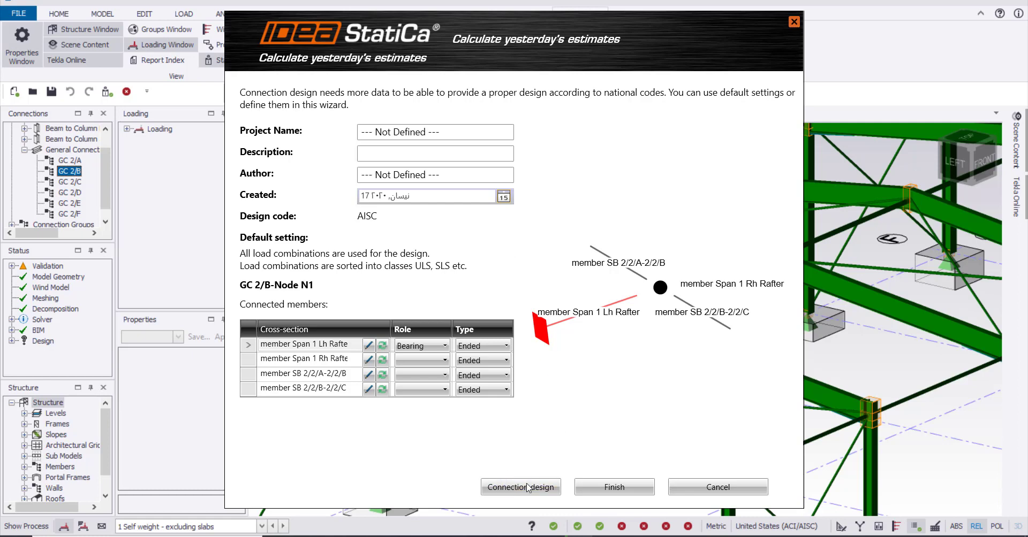
pyautogui.click(619, 492)
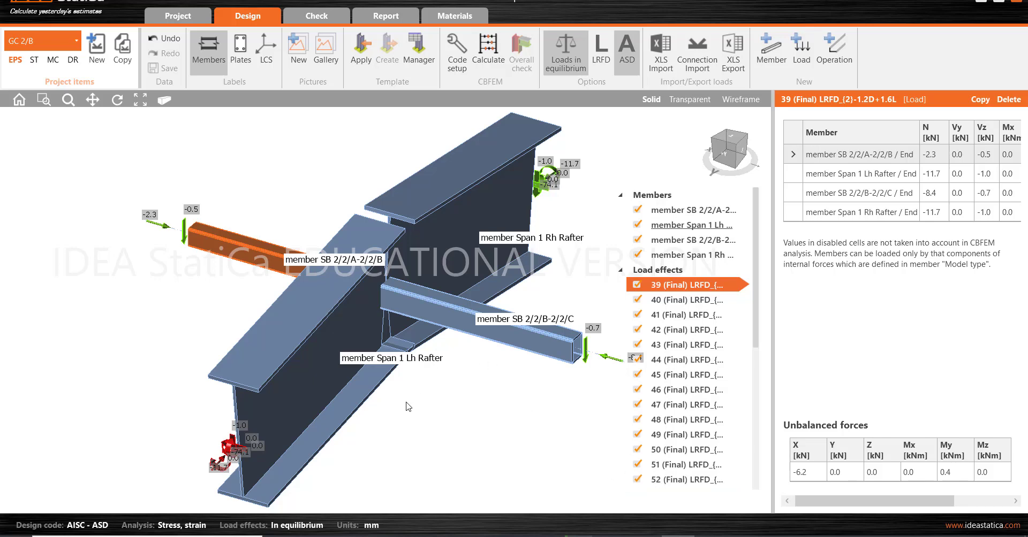
# Delete the strut member SB 2/2/A-2/2/B from the GC 2/B connection
pyautogui.moveTo(388, 377); pyautogui.dragTo(385, 396, button='right')
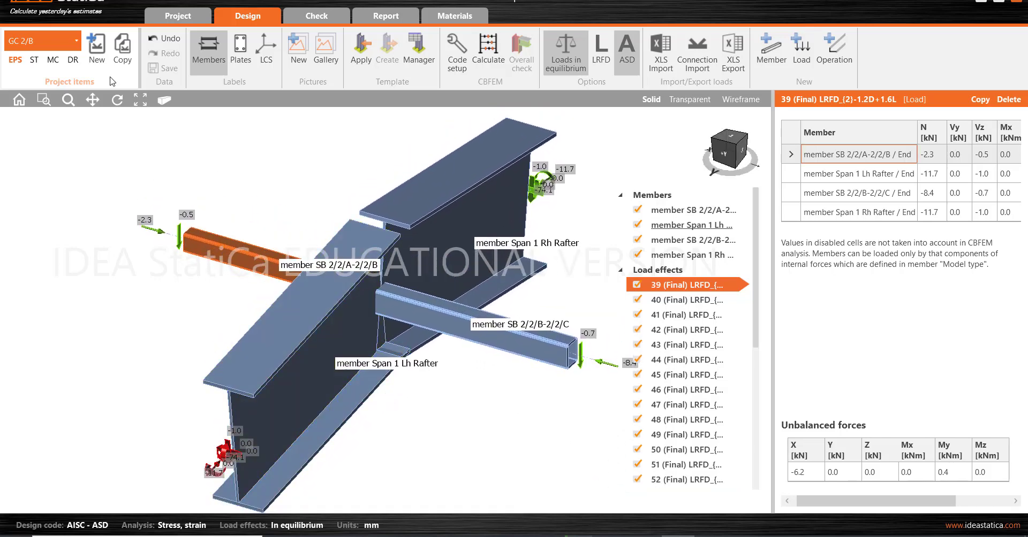
pyautogui.scroll(-1, 407, 310)
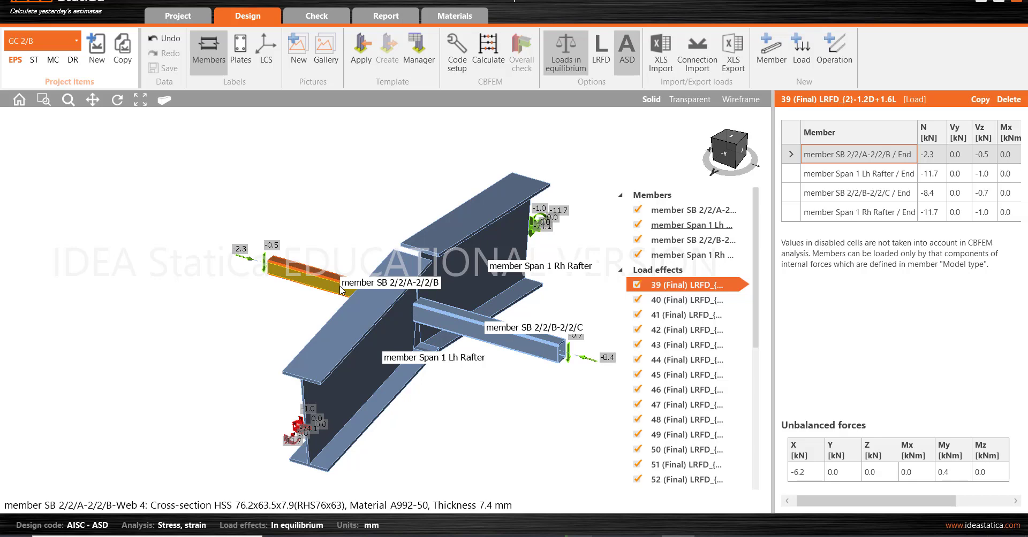
pyautogui.click(471, 326)
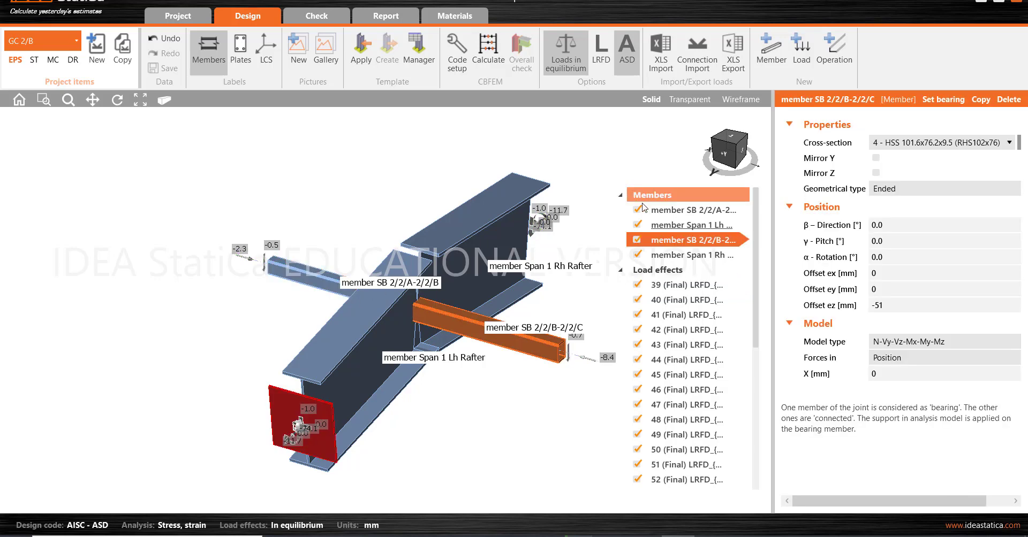
pyautogui.scroll(-1, 664, 220)
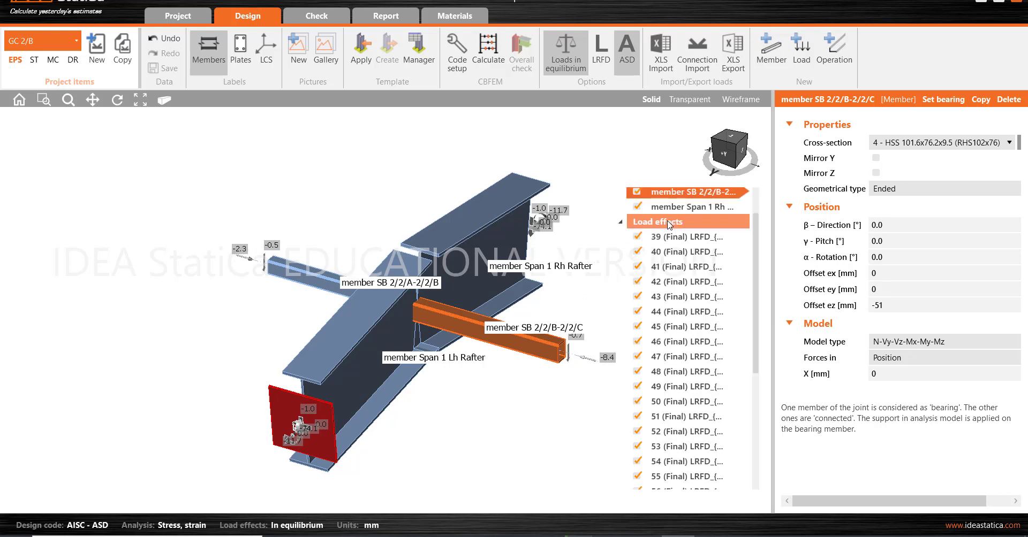
pyautogui.scroll(1, 673, 225)
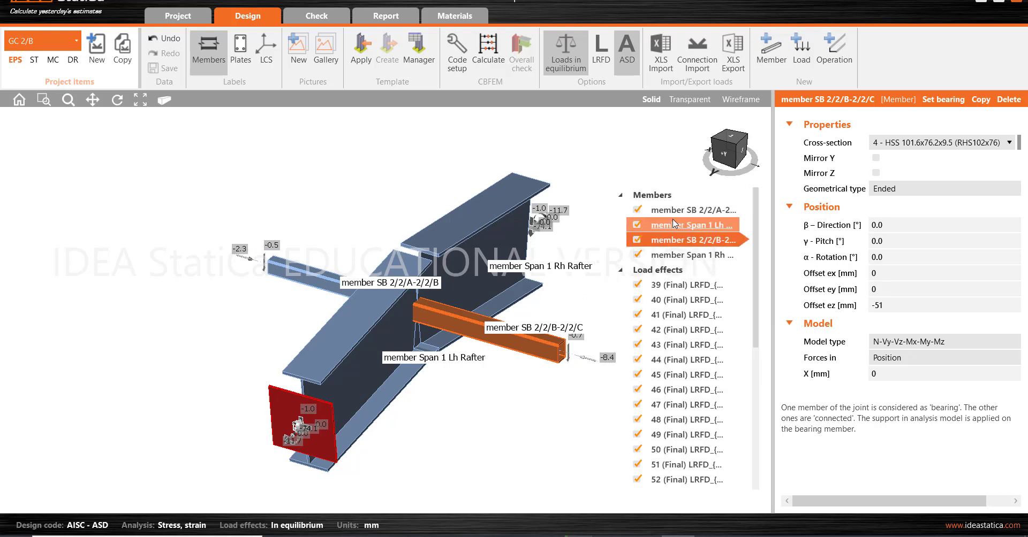
pyautogui.click(680, 214)
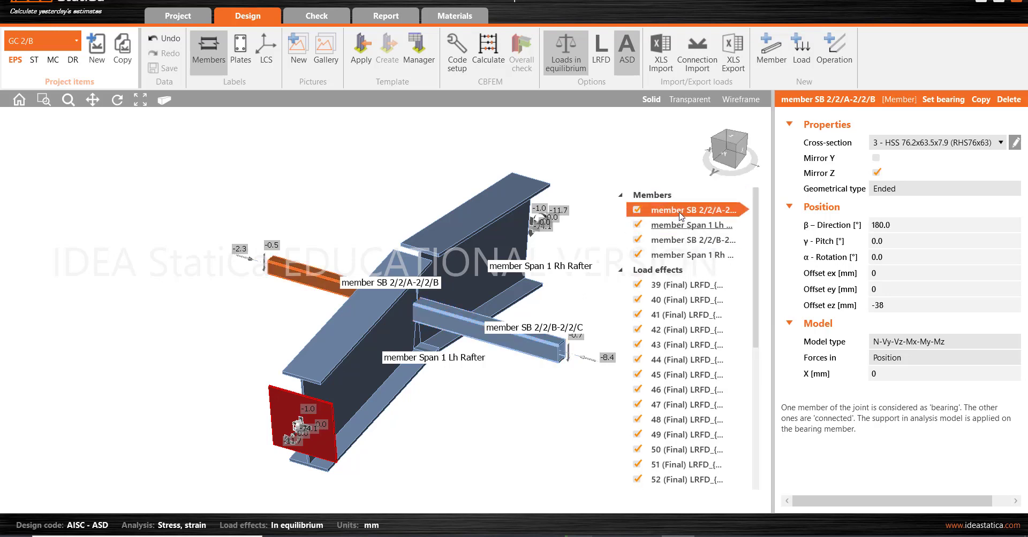
pyautogui.rightClick(679, 214)
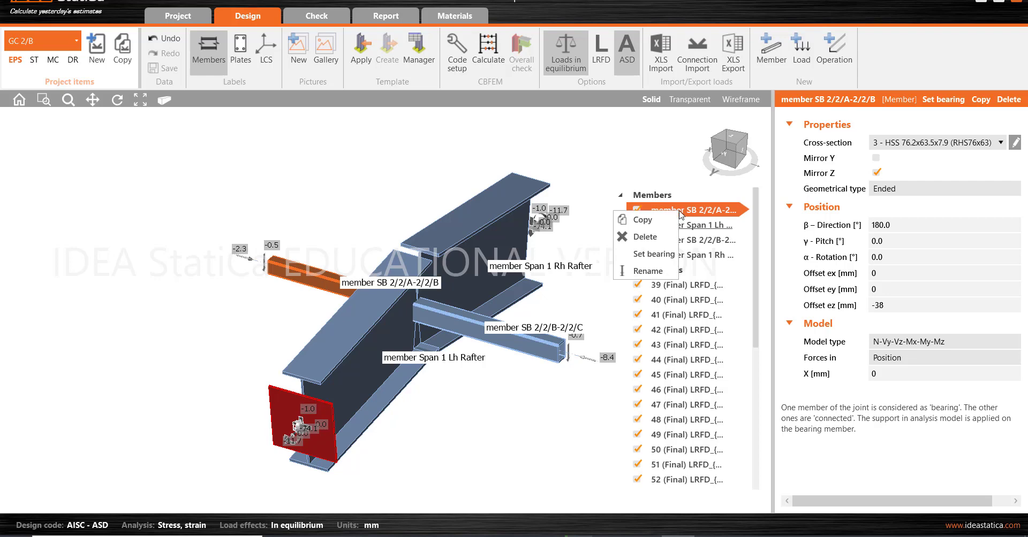
pyautogui.click(655, 234)
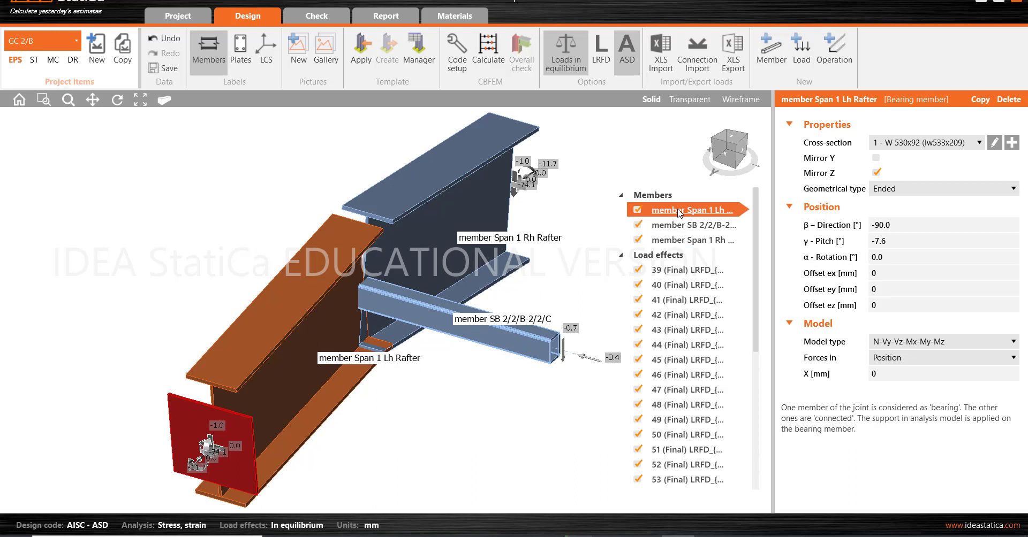
# Delete the strut member SB 2/2/B-2/2/C from the GC 2/B connection
pyautogui.click(678, 225)
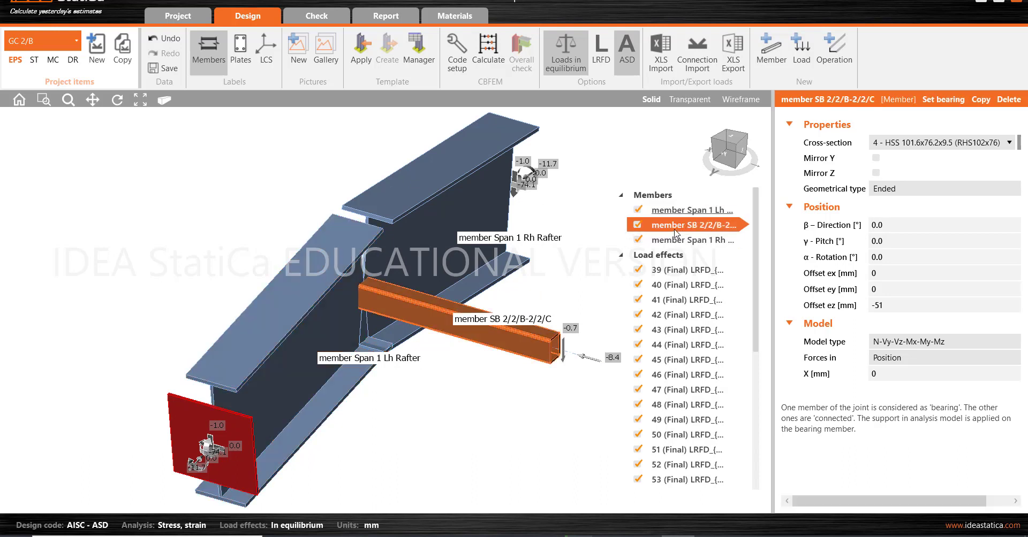
pyautogui.rightClick(676, 234)
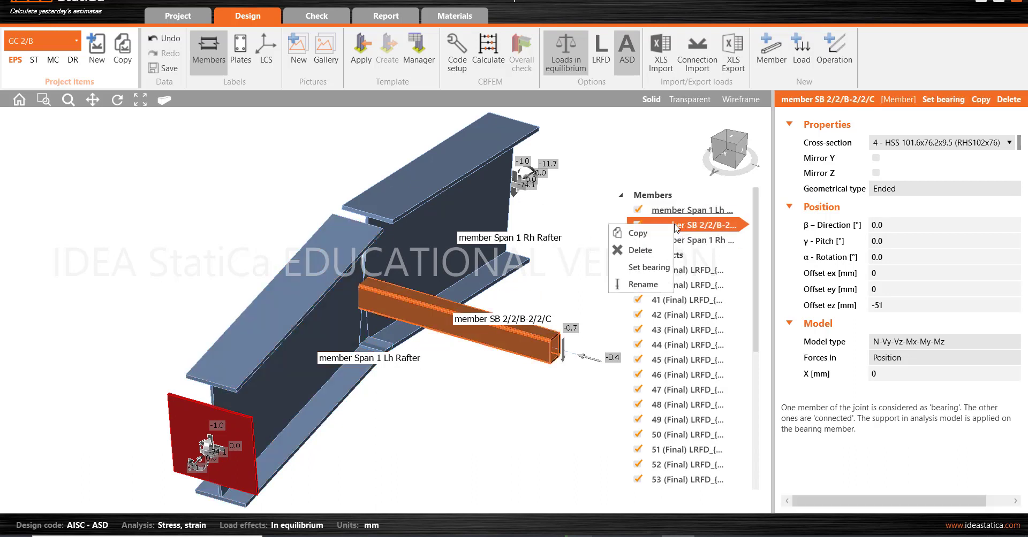
pyautogui.click(639, 250)
pyautogui.click(641, 255)
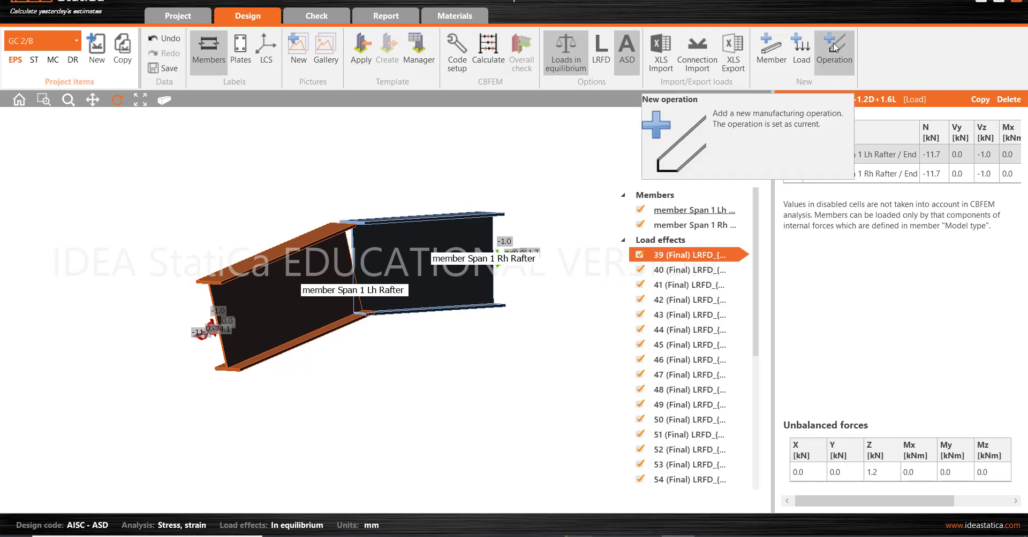
# Add a bolted plate-to-plate operation between the two rafters using the 20 A325M bolt assembly
pyautogui.click(836, 61)
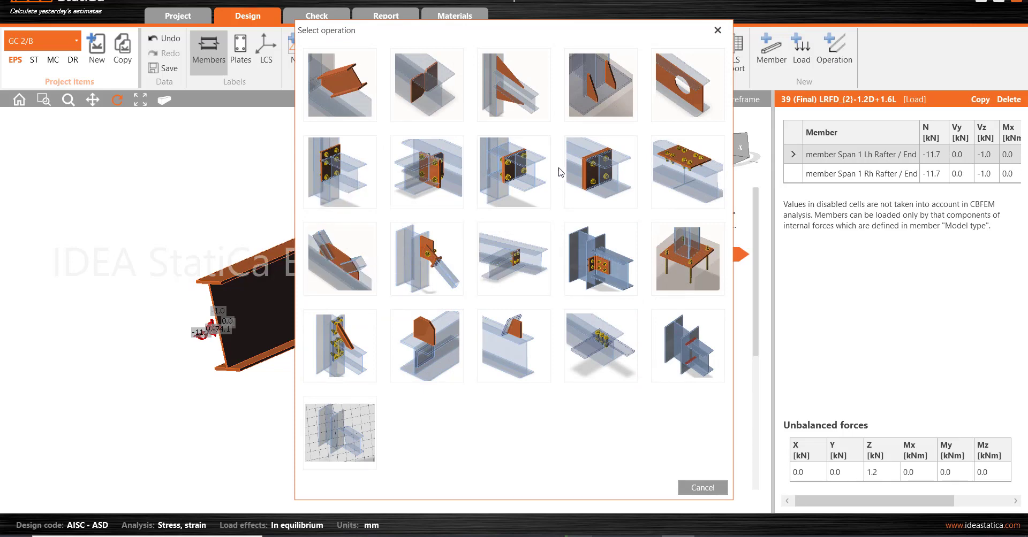
pyautogui.click(593, 163)
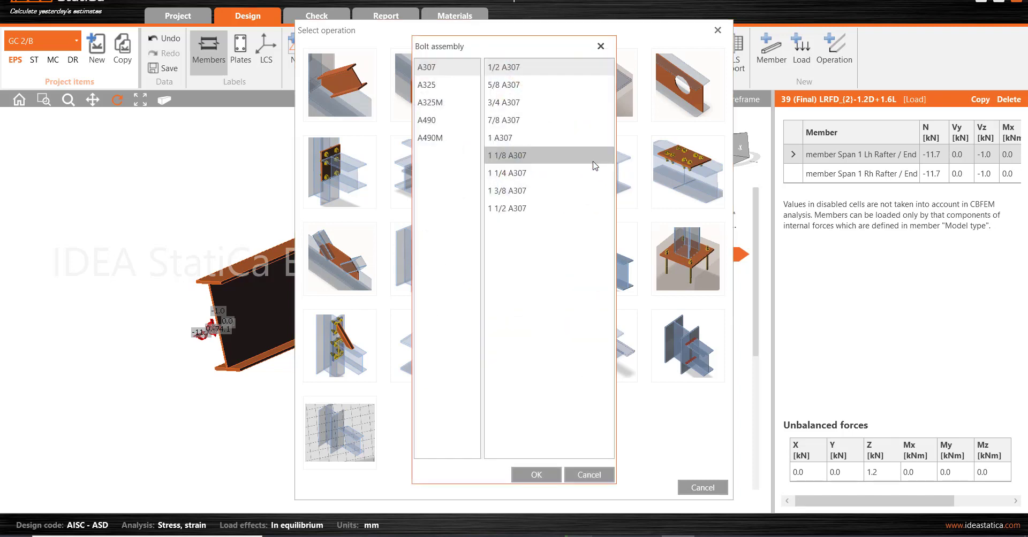
pyautogui.click(435, 104)
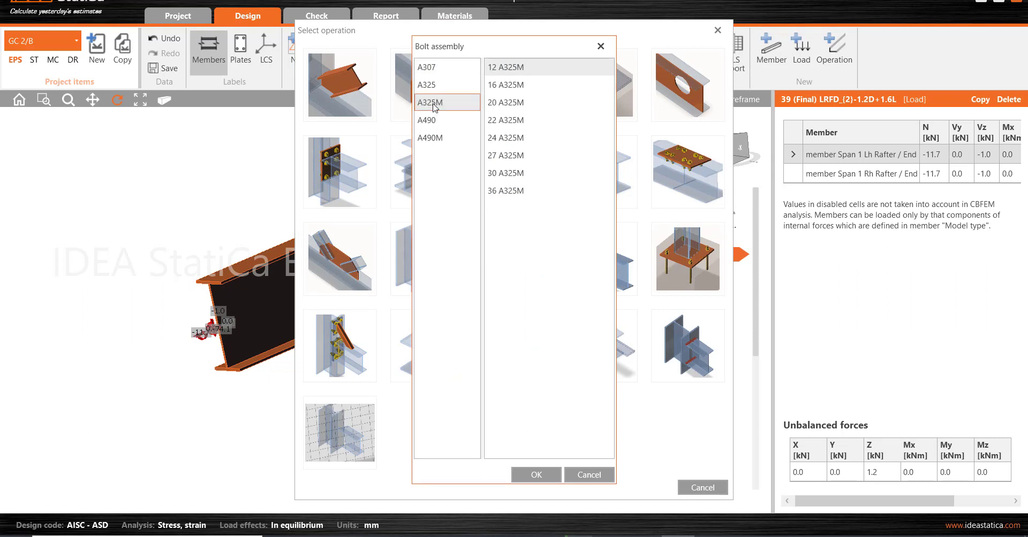
pyautogui.click(506, 105)
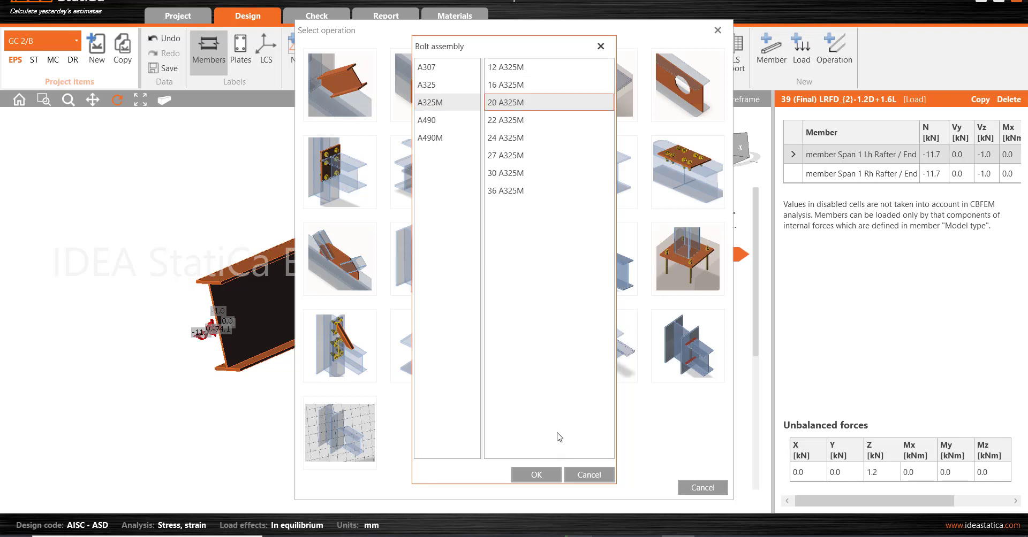
pyautogui.click(536, 475)
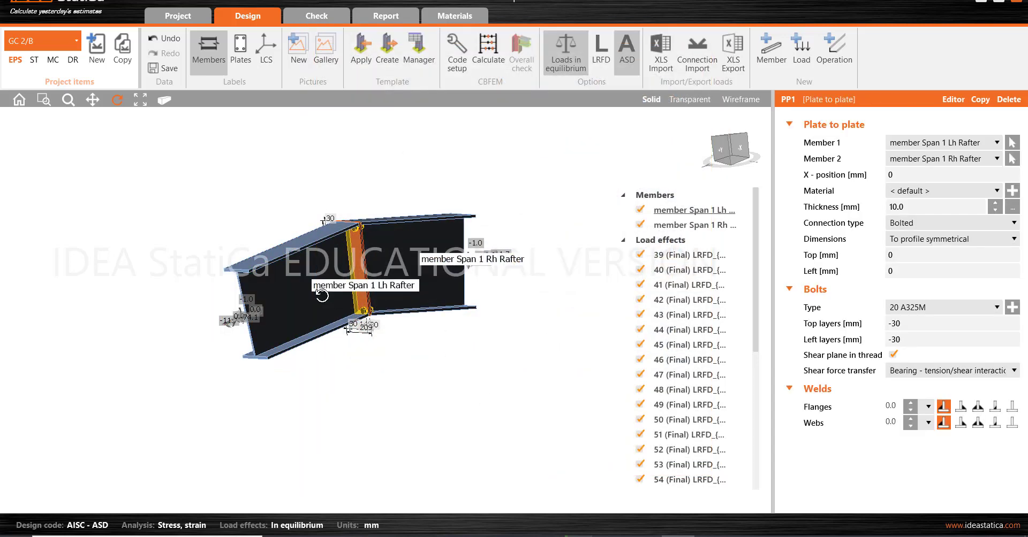
pyautogui.moveTo(396, 277); pyautogui.dragTo(455, 361)
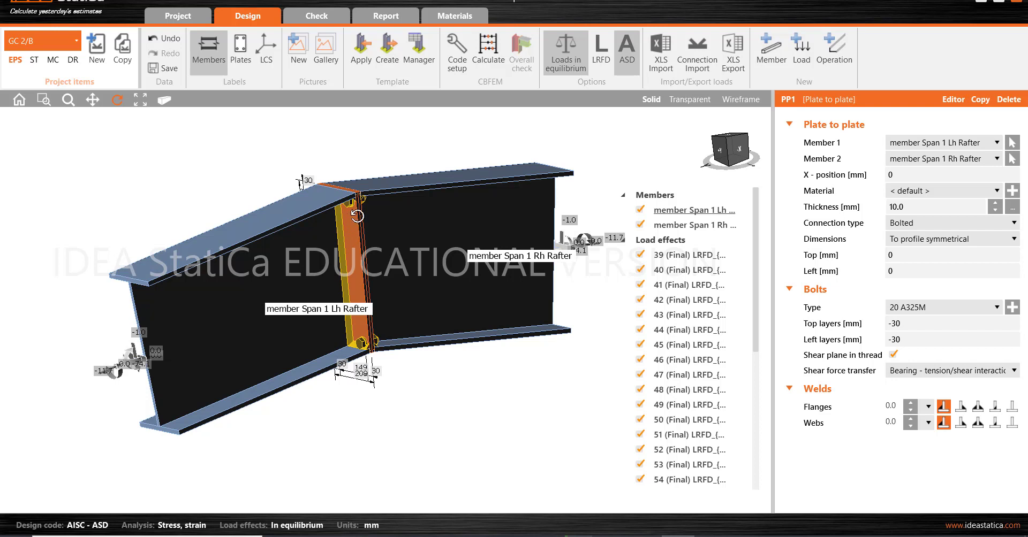
pyautogui.press('Escape')
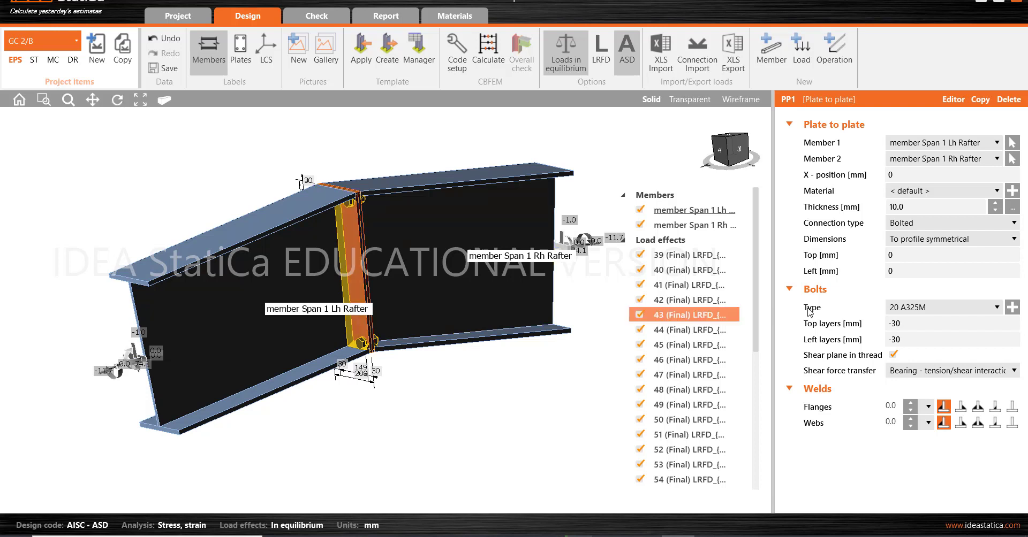
# Set plate PP1's dimensions to To profile, extending it 100 mm at the top and bottom and 50 mm at the left and right
pyautogui.click(347, 247)
pyautogui.click(347, 246)
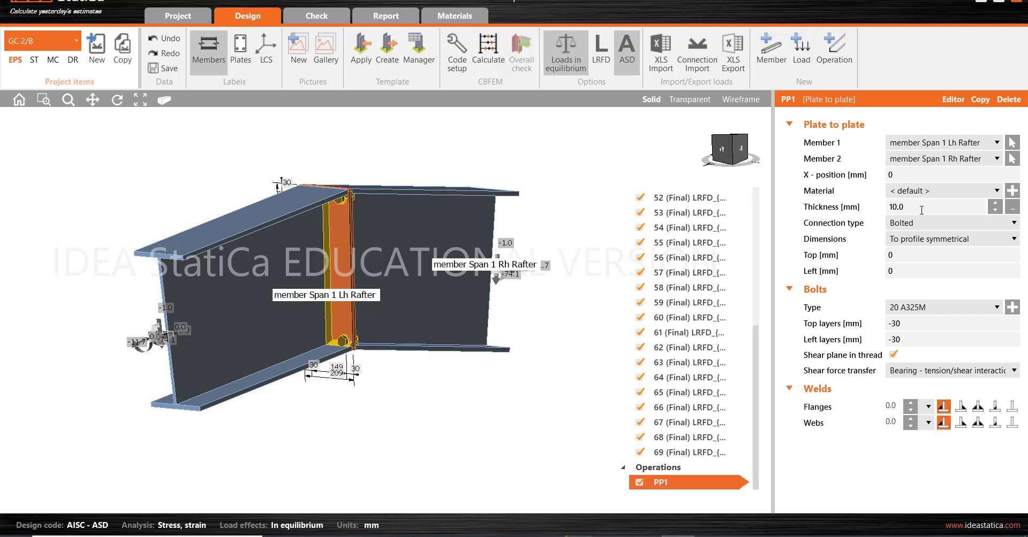
pyautogui.click(1015, 239)
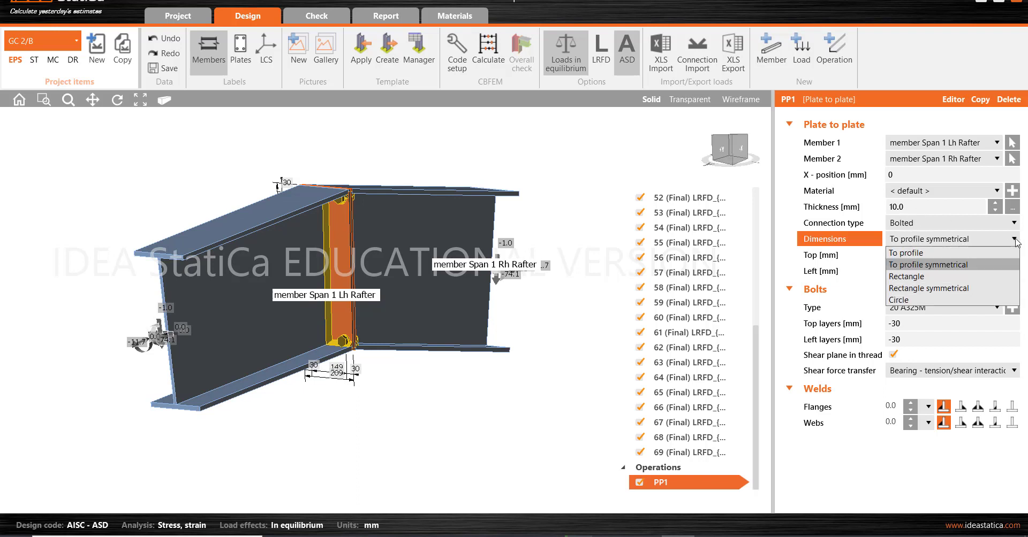
pyautogui.click(934, 255)
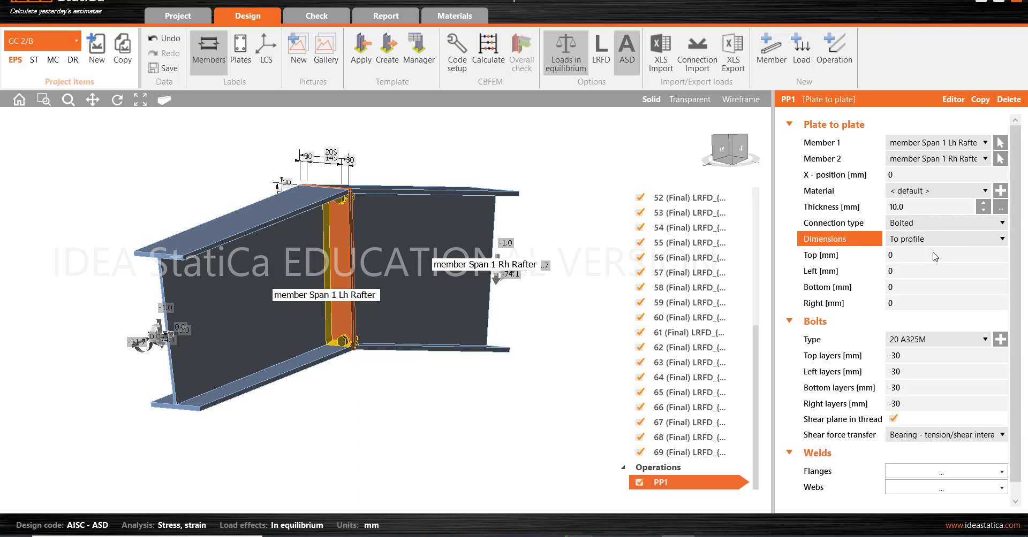
pyautogui.click(900, 255)
pyautogui.write('100')
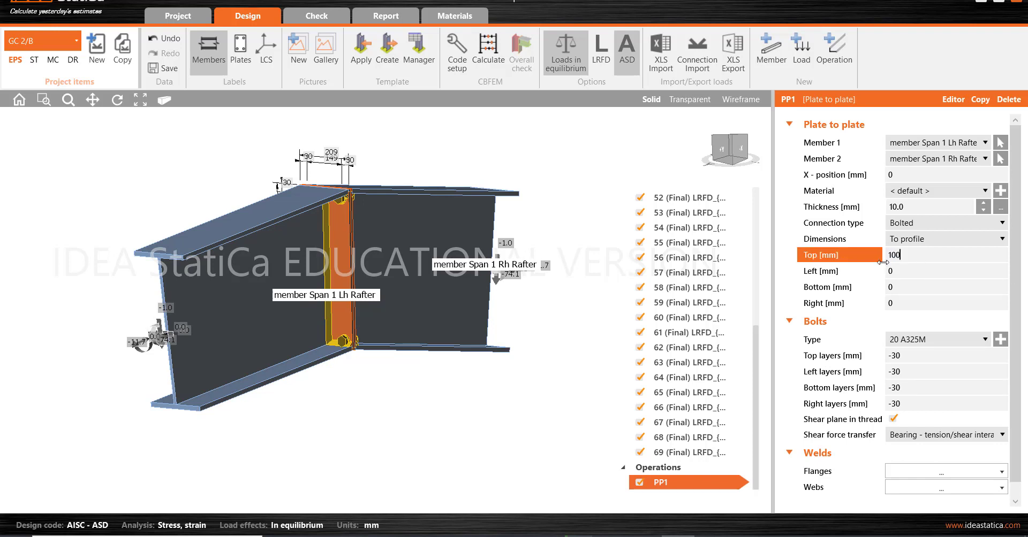
pyautogui.click(884, 268)
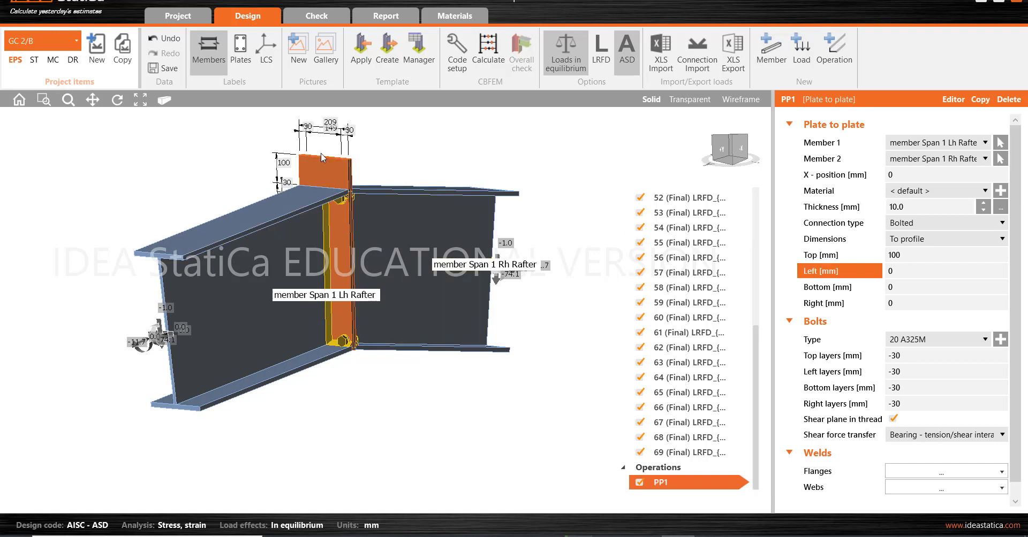
pyautogui.click(904, 289)
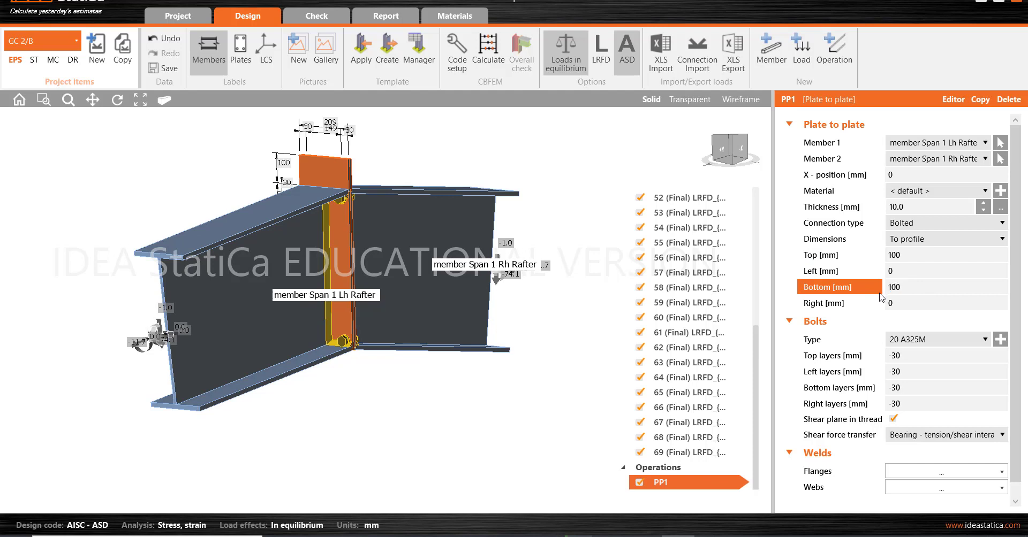
pyautogui.click(905, 272)
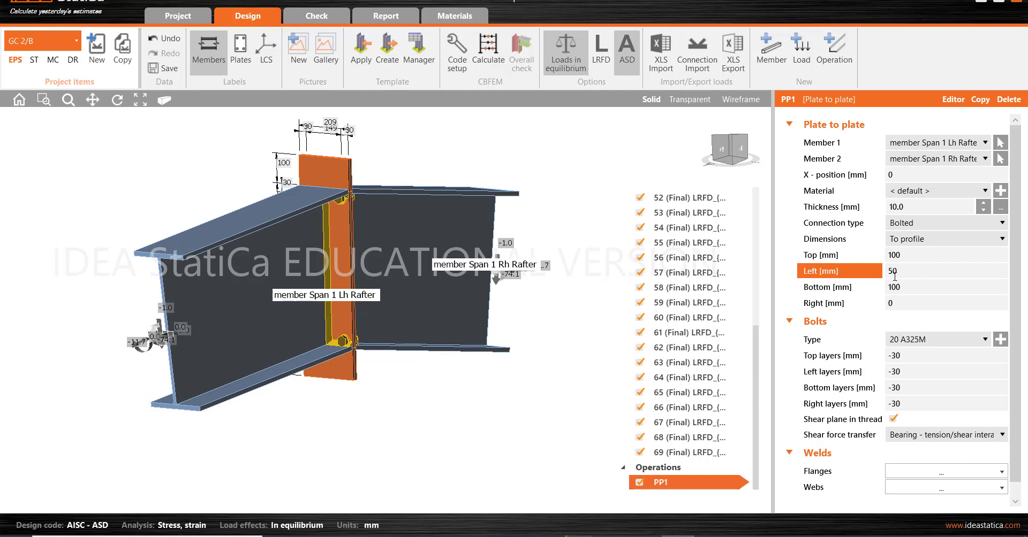
pyautogui.click(895, 304)
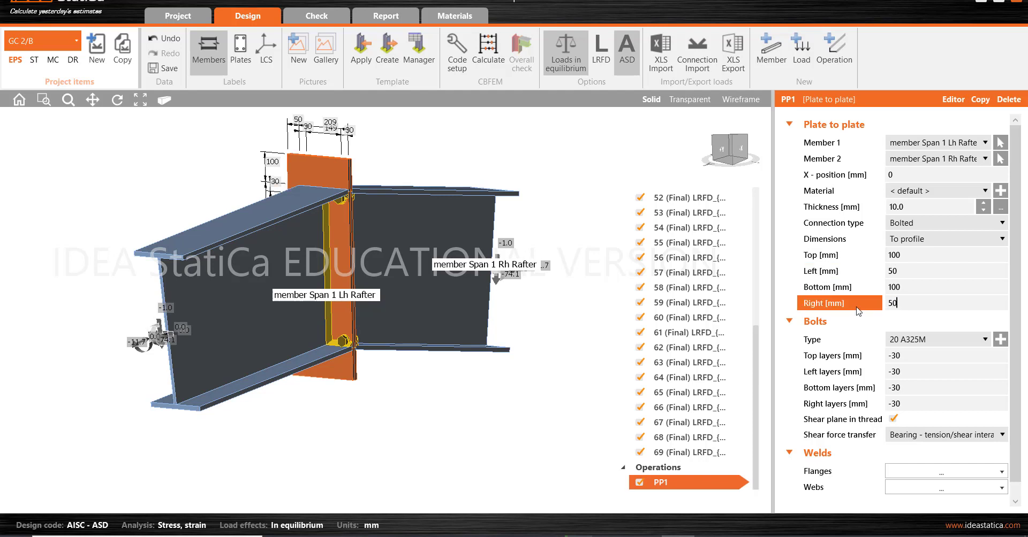
pyautogui.click(909, 287)
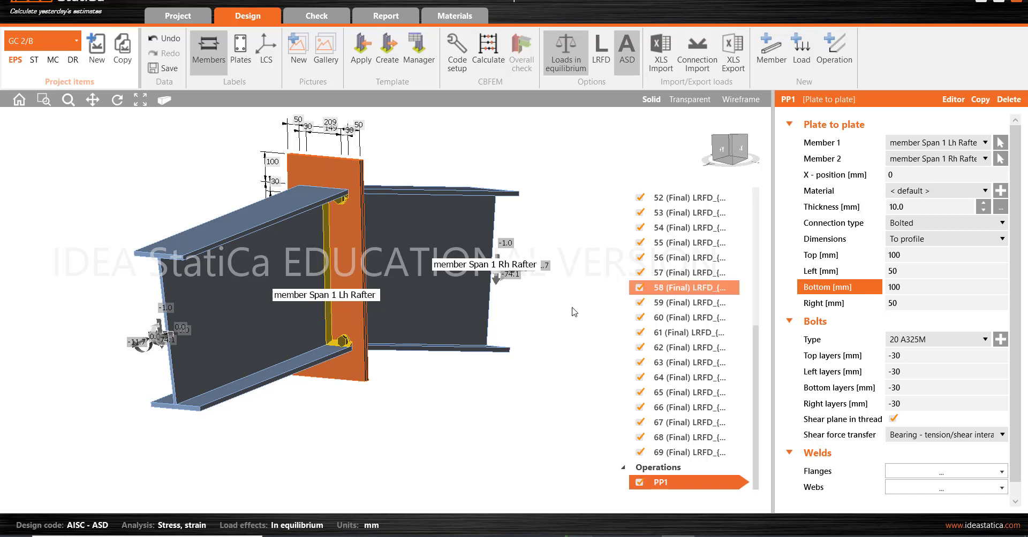
pyautogui.click(117, 99)
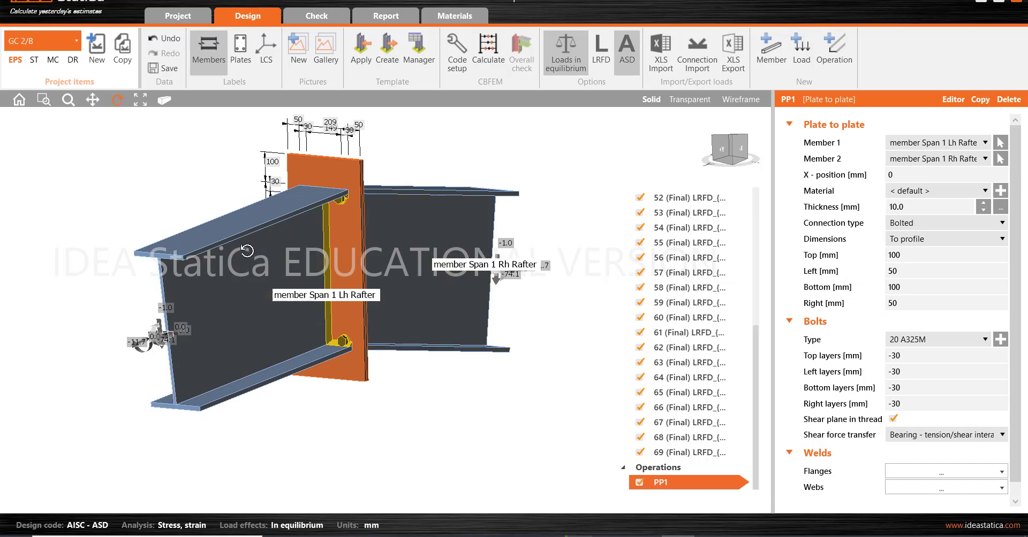
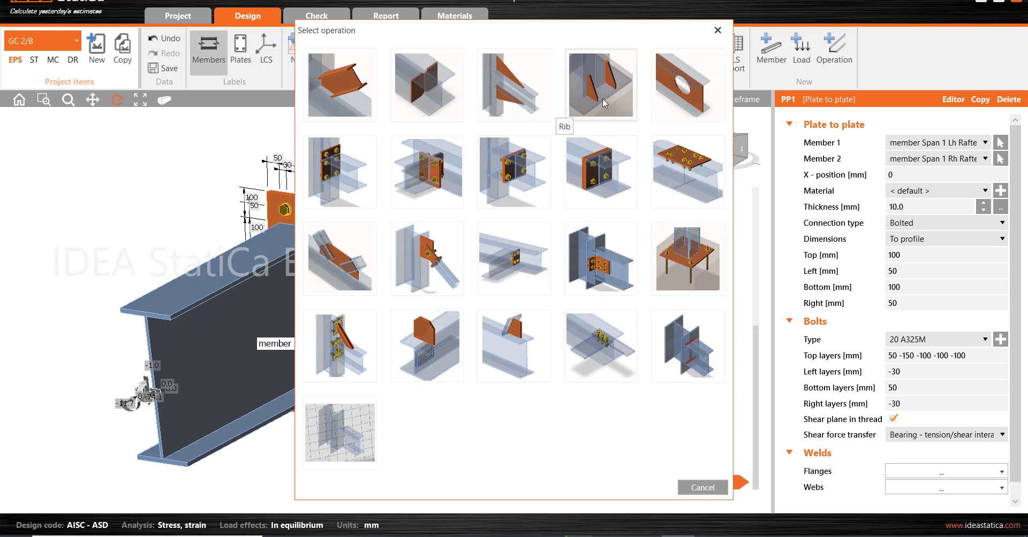
# Add a Rib operation to the apex connection
pyautogui.click(603, 110)
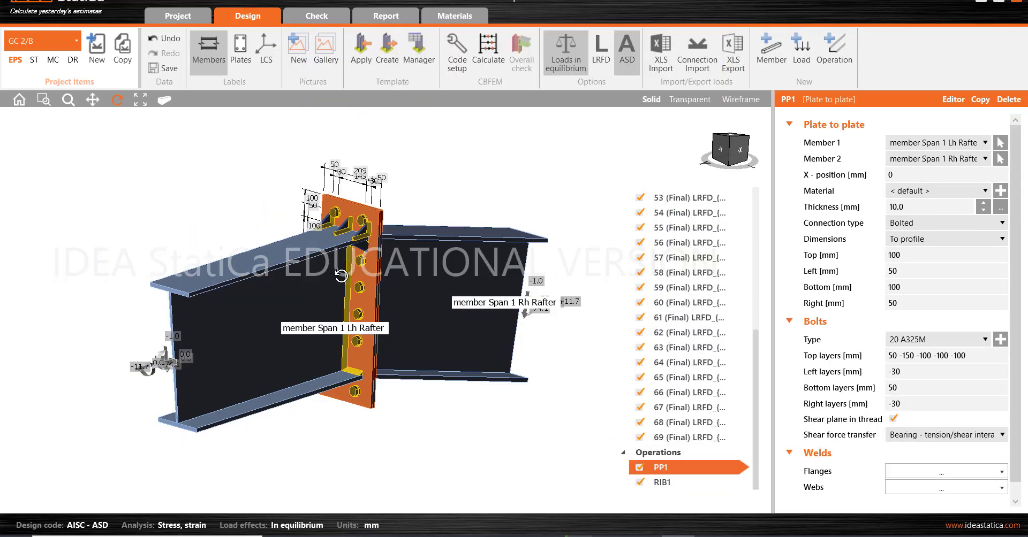
pyautogui.moveTo(347, 240); pyautogui.dragTo(348, 267, button='right')
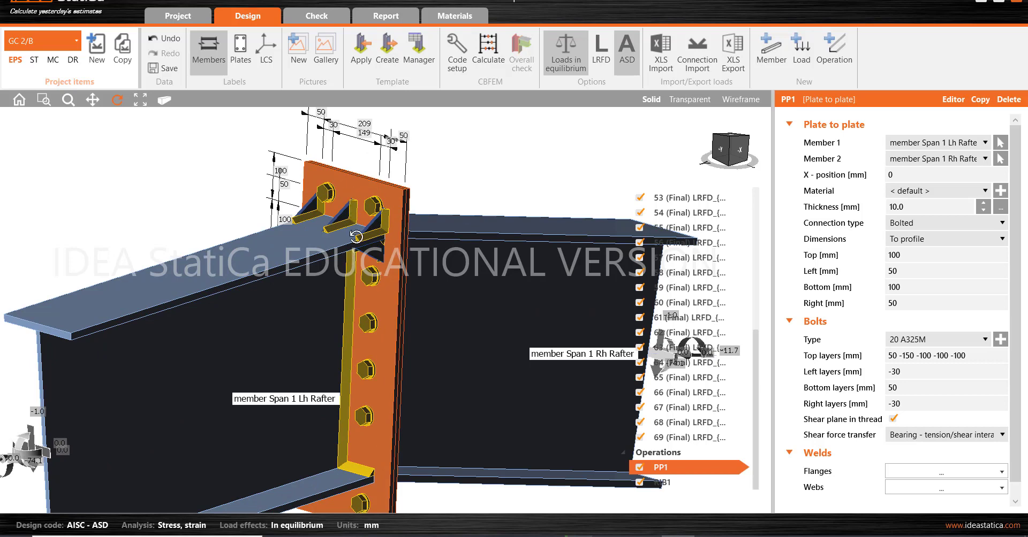
pyautogui.moveTo(354, 230); pyautogui.dragTo(358, 261, button='right')
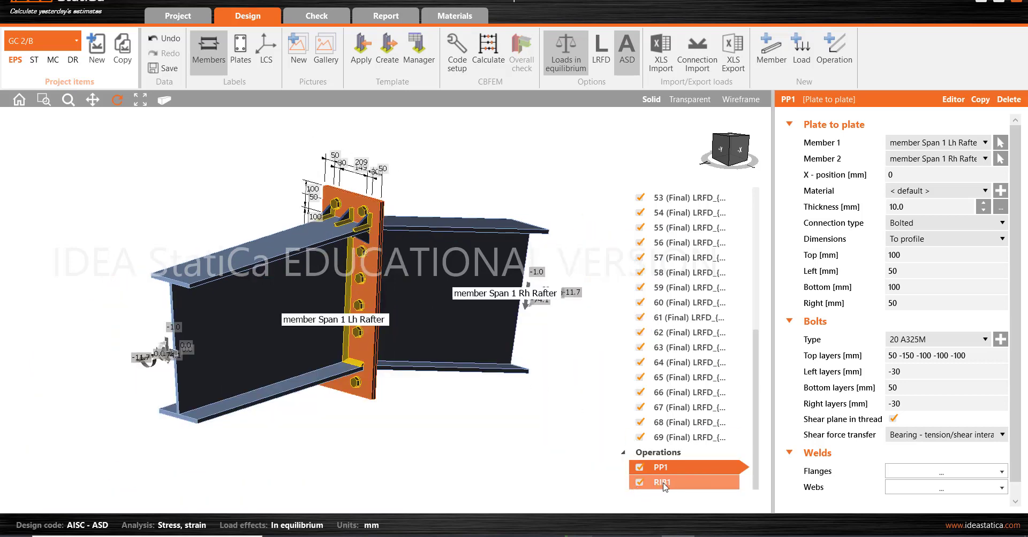
# Set the RIB1 ribs to 8 mm thickness, 100 mm width and 100 mm depth
pyautogui.click(663, 484)
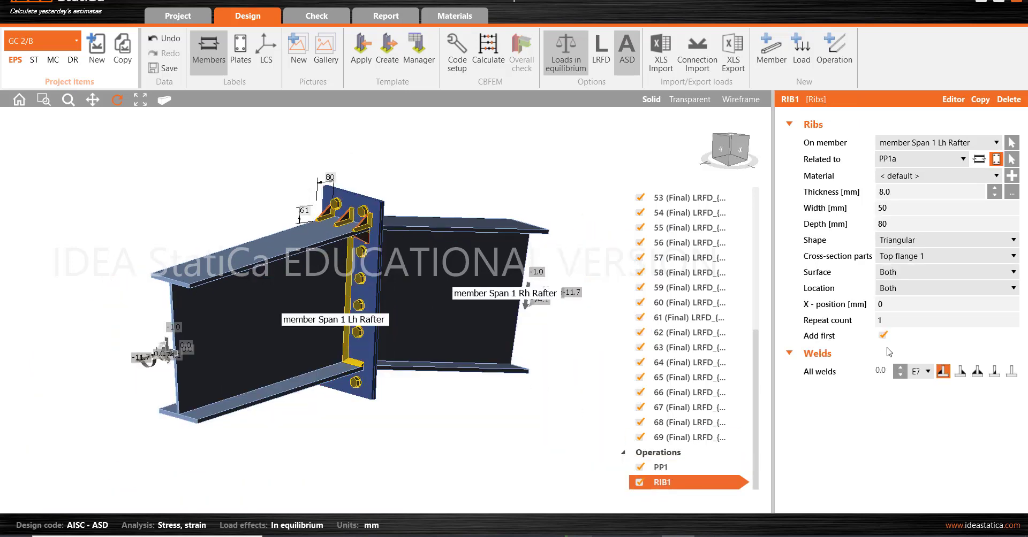
pyautogui.click(892, 192)
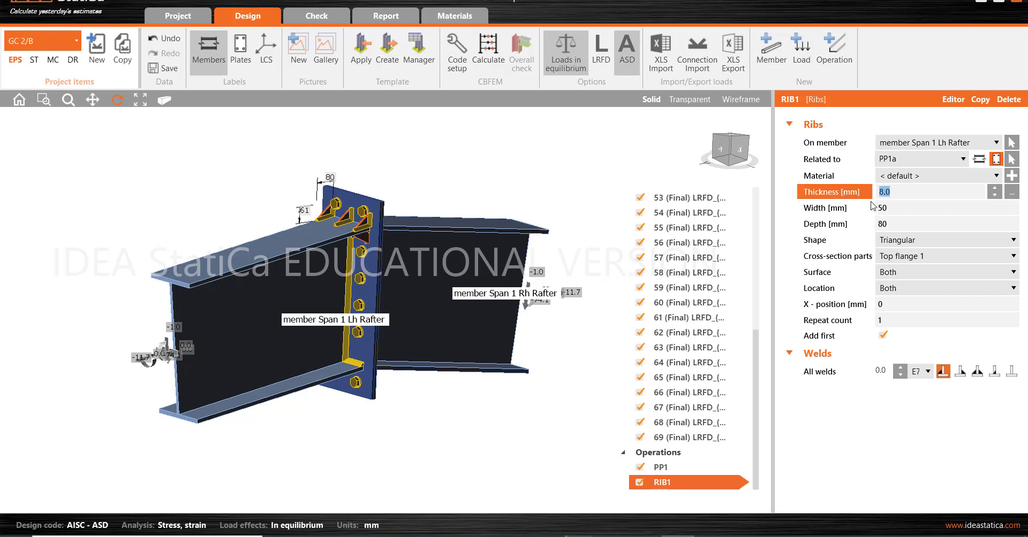
pyautogui.write('8')
pyautogui.click(879, 208)
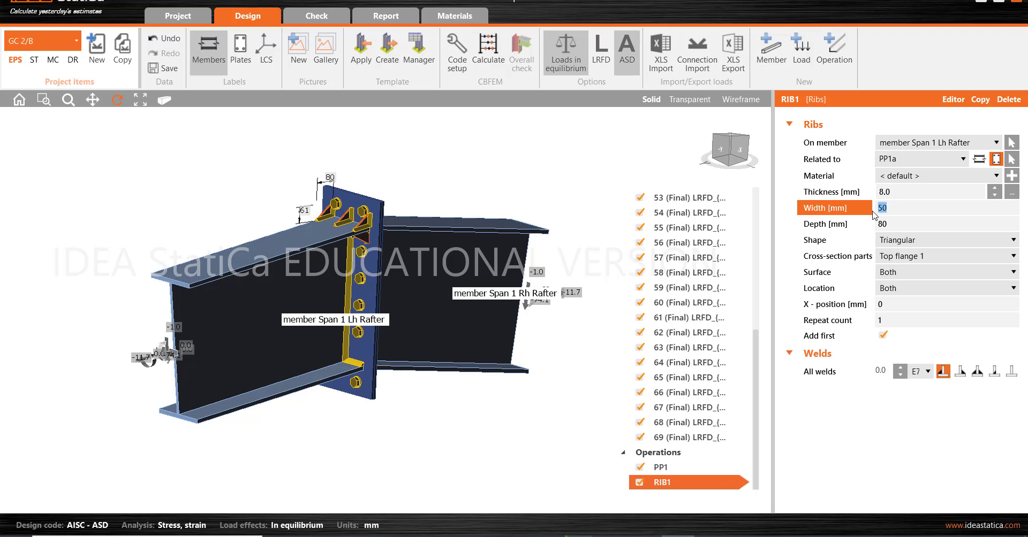
pyautogui.write('100')
pyautogui.click(888, 224)
pyautogui.write('1')
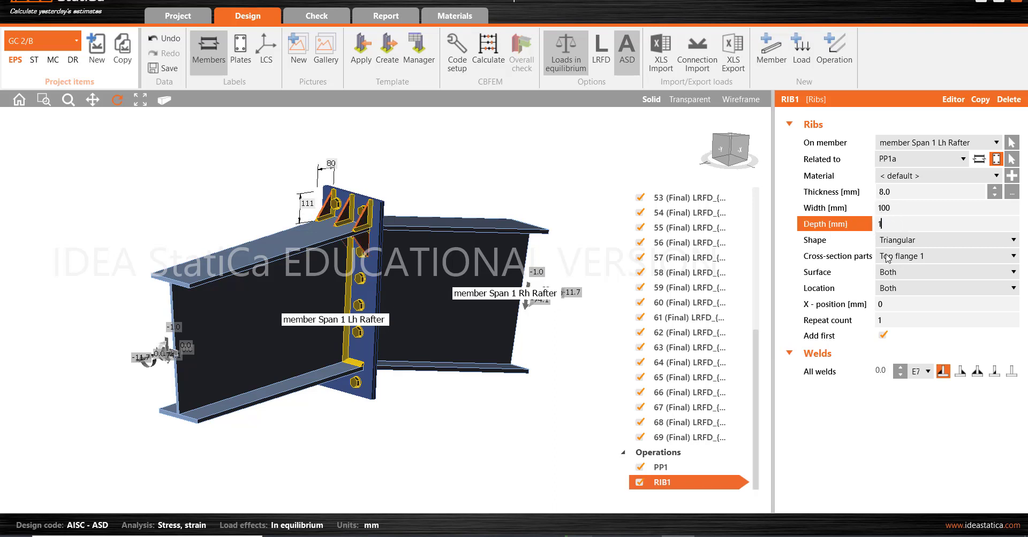
pyautogui.write('00')
pyautogui.click(908, 210)
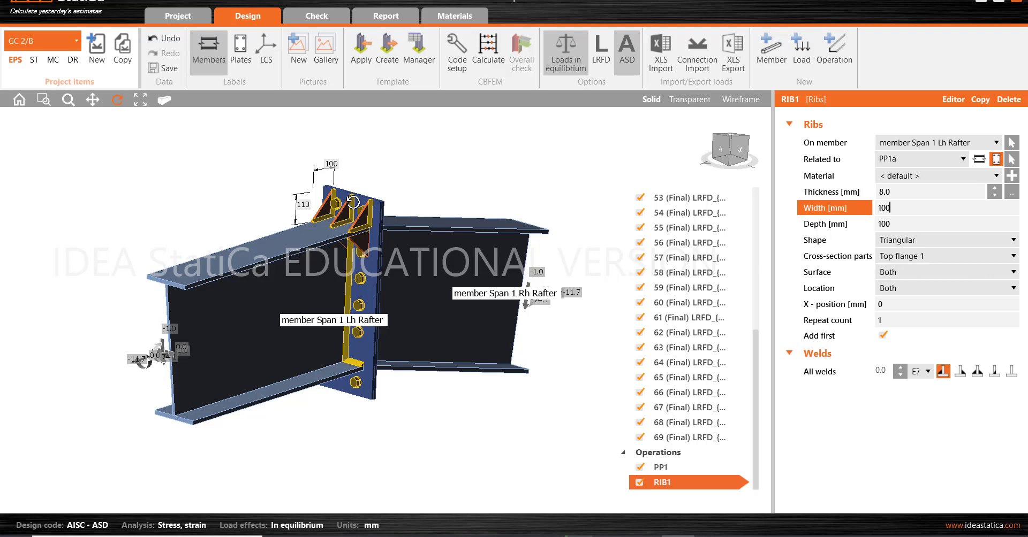
# Set RIB1's surface to Lower and its location to Center on the rafter's top flange
pyautogui.click(1014, 273)
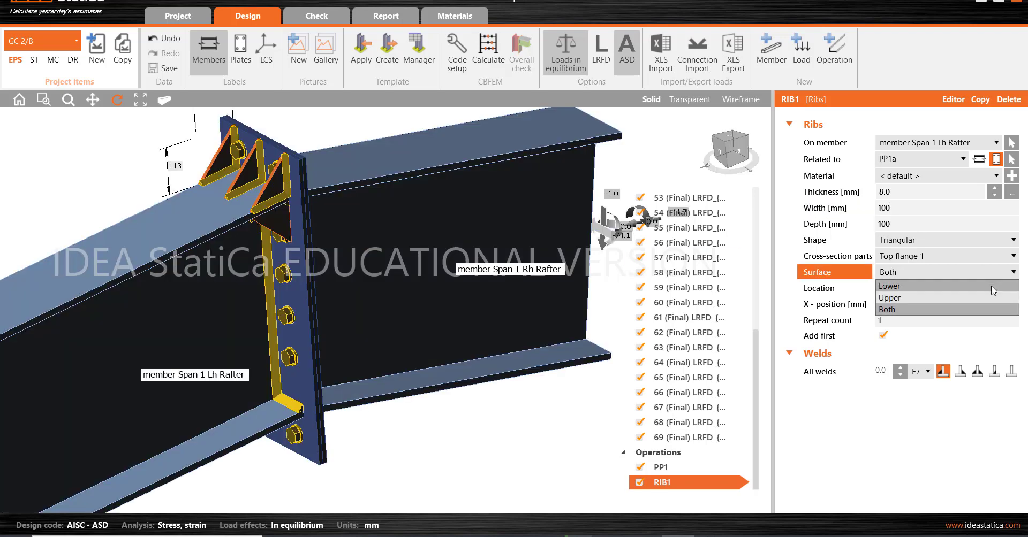
pyautogui.click(986, 293)
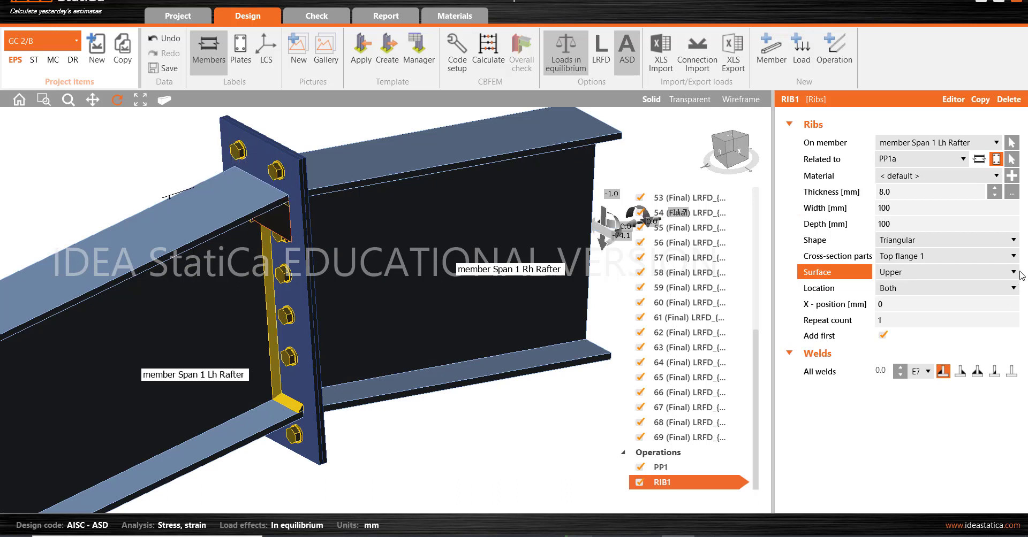
pyautogui.click(1013, 272)
pyautogui.click(988, 283)
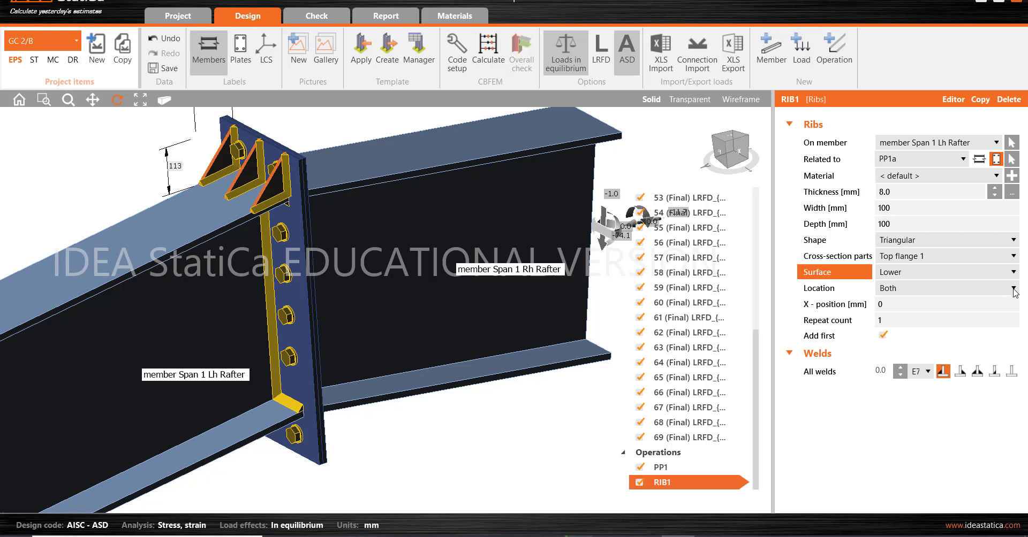
pyautogui.click(1013, 289)
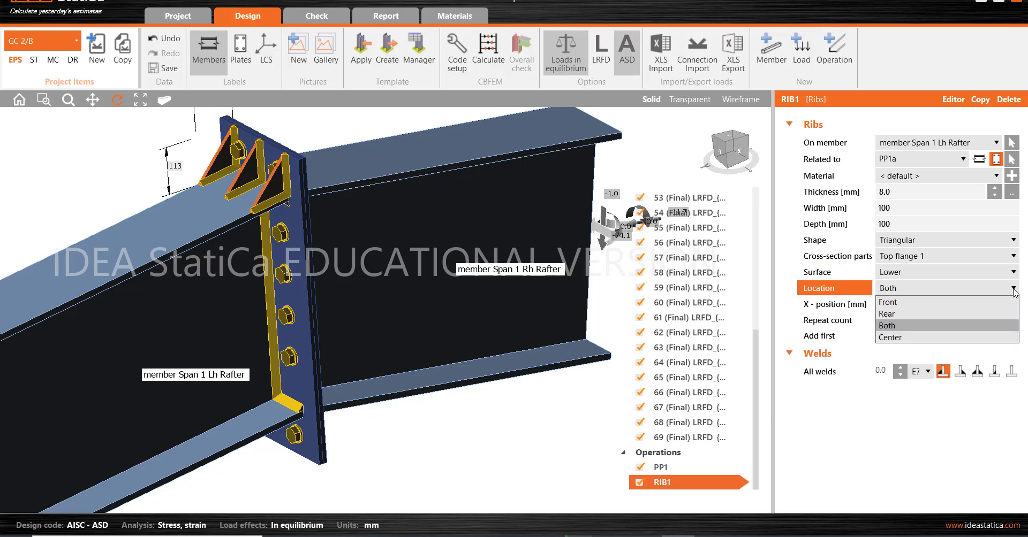
pyautogui.click(897, 338)
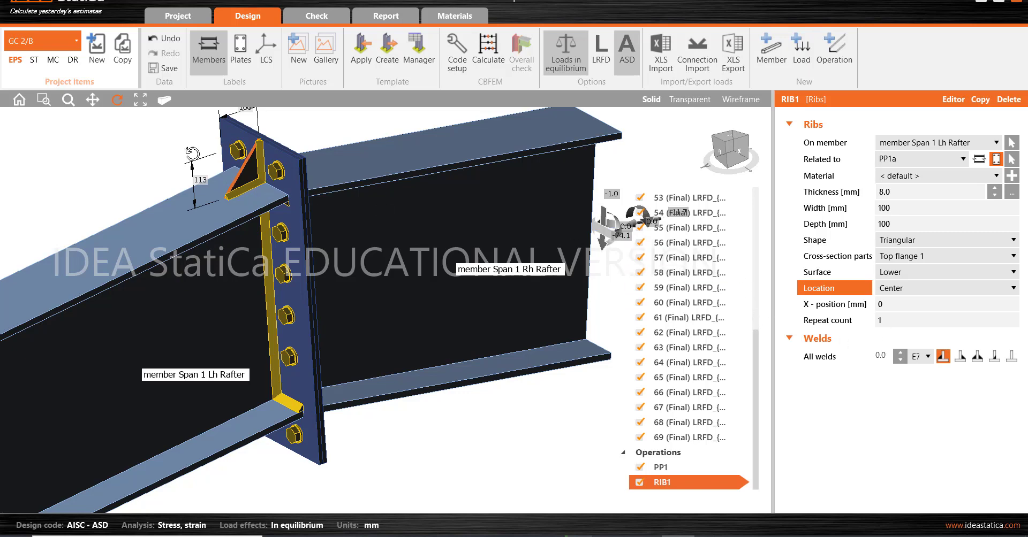
pyautogui.scroll(2, 236, 160)
pyautogui.scroll(1, 276, 198)
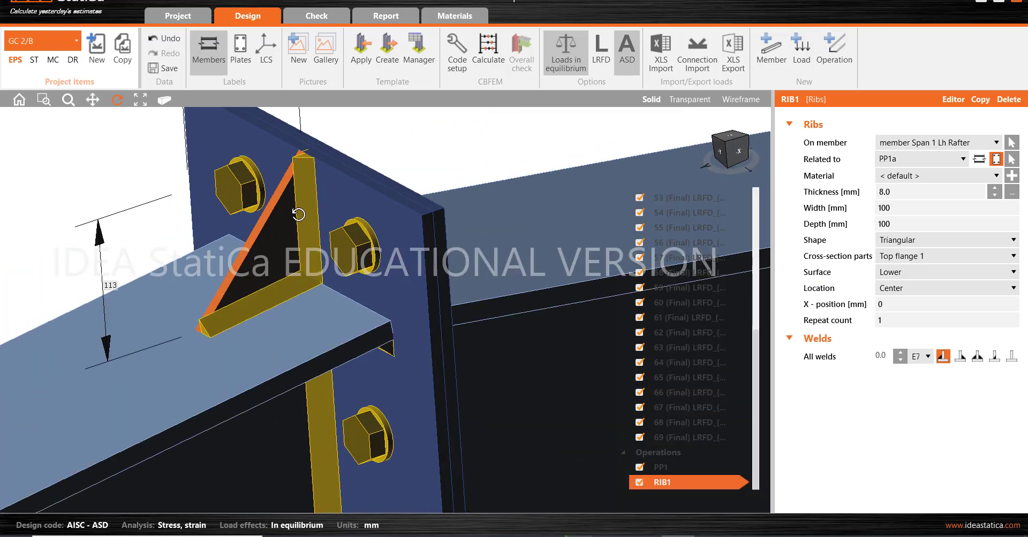
# Try double-sided fillet welds on RIB1 and restore the original single-sided weld type
pyautogui.scroll(-2, 218, 270)
pyautogui.moveTo(298, 233); pyautogui.dragTo(296, 208, button='middle')
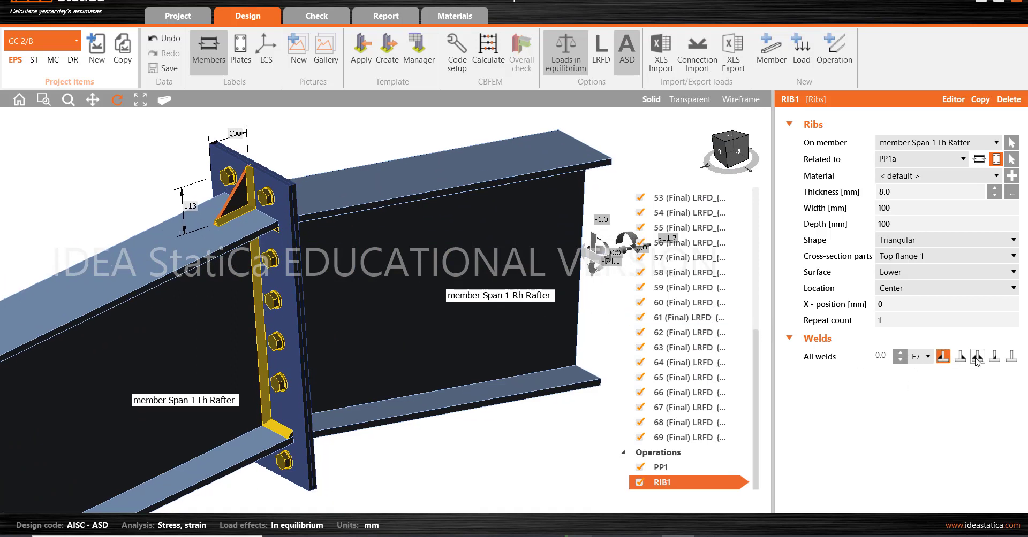
pyautogui.moveTo(243, 275); pyautogui.dragTo(276, 362, button='right')
pyautogui.moveTo(287, 292)
pyautogui.mouseDown(button='right')
pyautogui.moveTo(122, 218)
pyautogui.moveTo(214, 279)
pyautogui.moveTo(298, 288)
pyautogui.mouseUp(button='right')
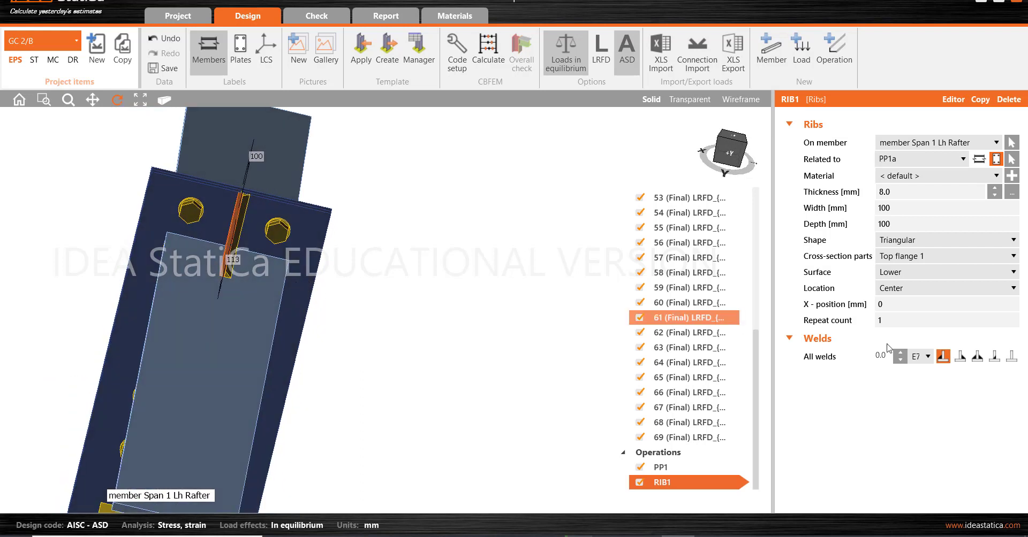
pyautogui.click(977, 357)
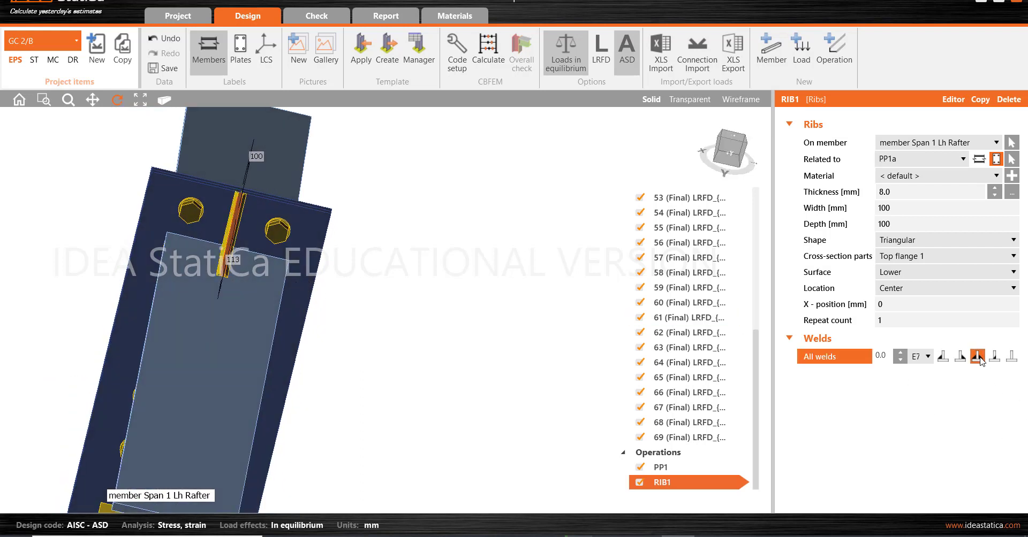
pyautogui.click(942, 356)
pyautogui.moveTo(385, 401); pyautogui.dragTo(428, 332, button='right')
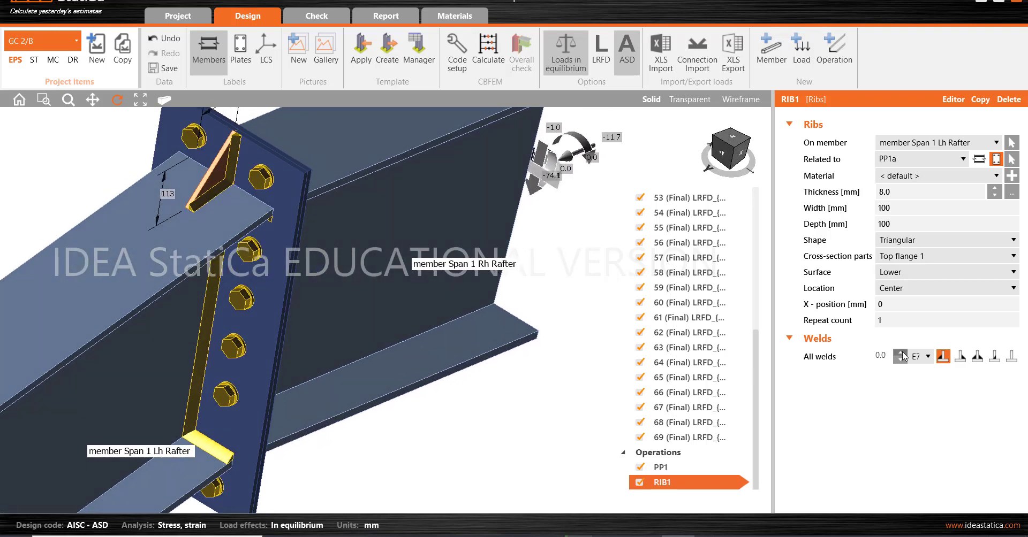
# Set the size of all RIB1 welds to 6 mm
pyautogui.click(900, 353)
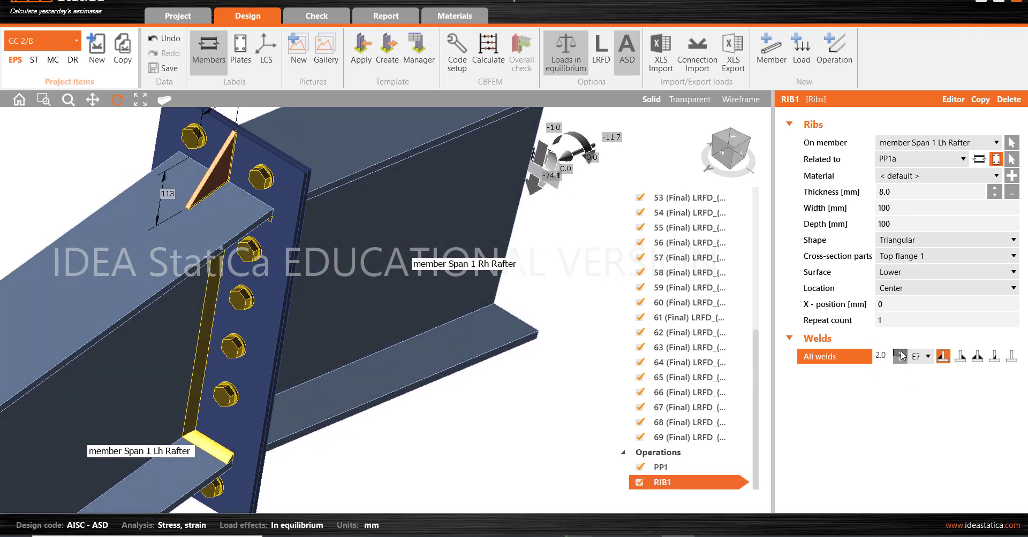
pyautogui.click(901, 353)
pyautogui.click(901, 353)
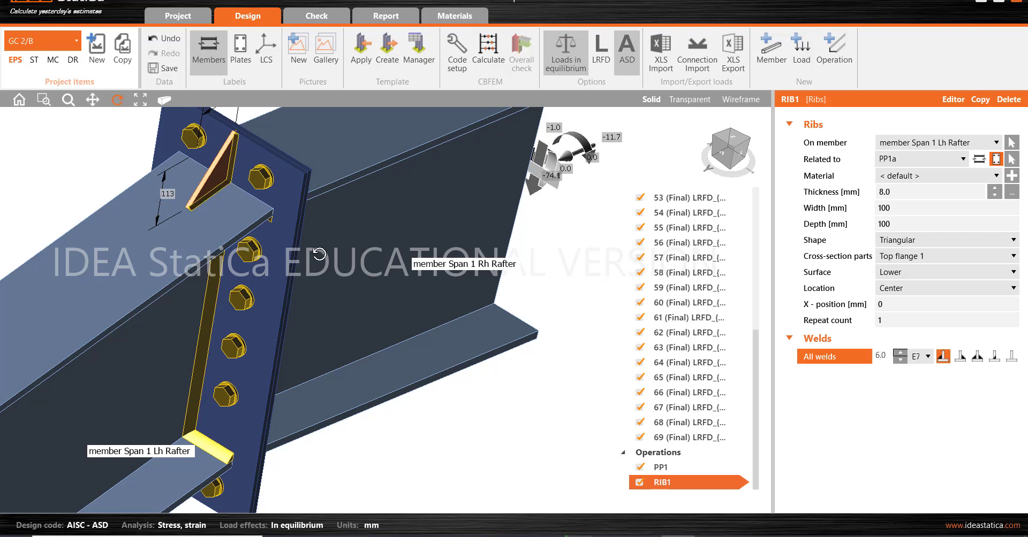
# Add a second Rib operation on the Span 1 Lh Rafter and relate it to plate PP1a
pyautogui.scroll(-5, 320, 255)
pyautogui.moveTo(294, 264); pyautogui.dragTo(306, 257)
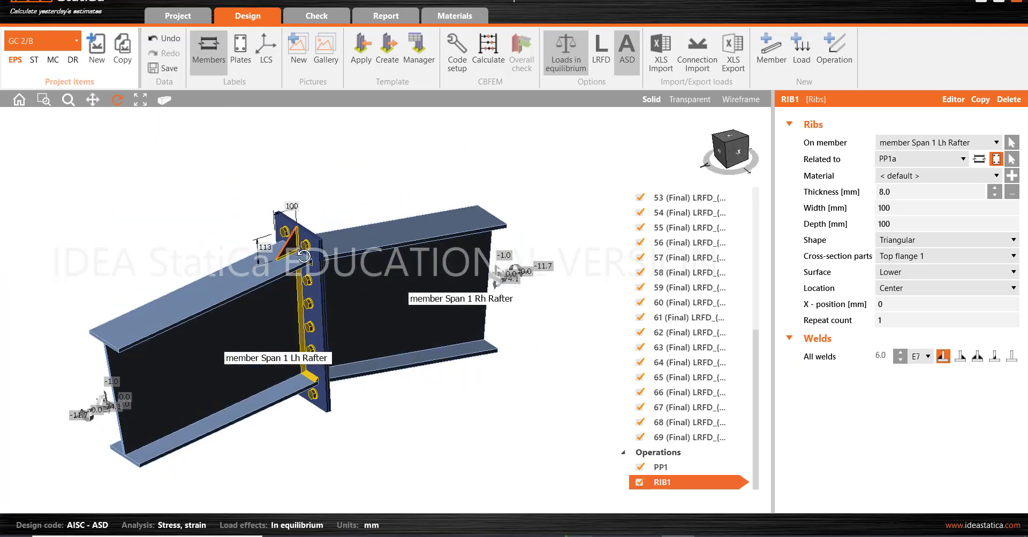
pyautogui.moveTo(346, 287); pyautogui.dragTo(370, 289, button='middle')
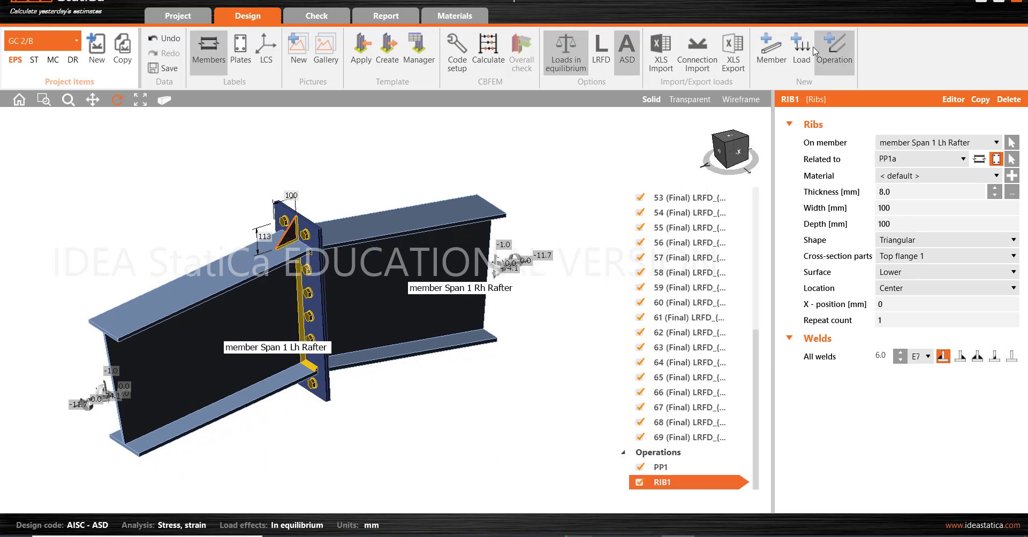
pyautogui.click(839, 47)
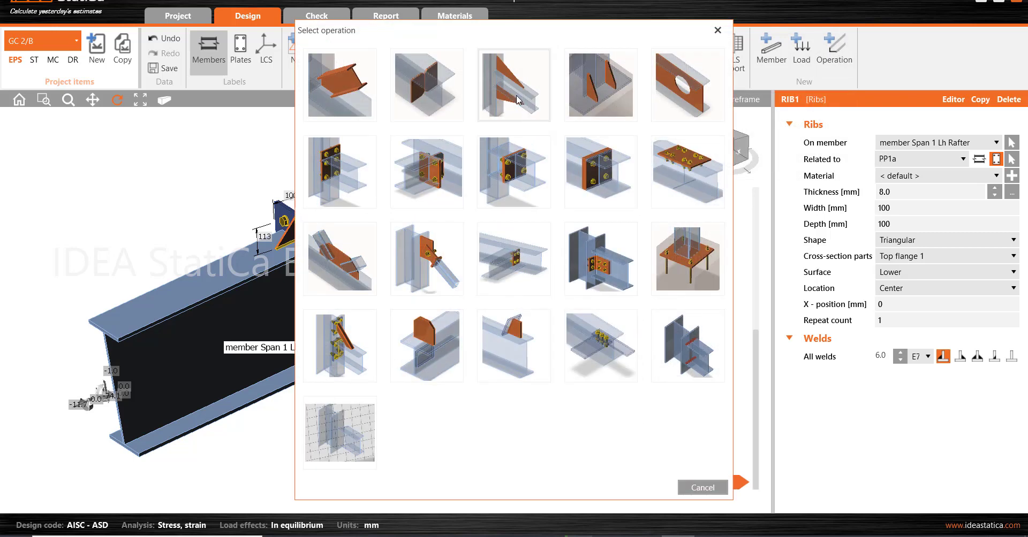
pyautogui.click(599, 82)
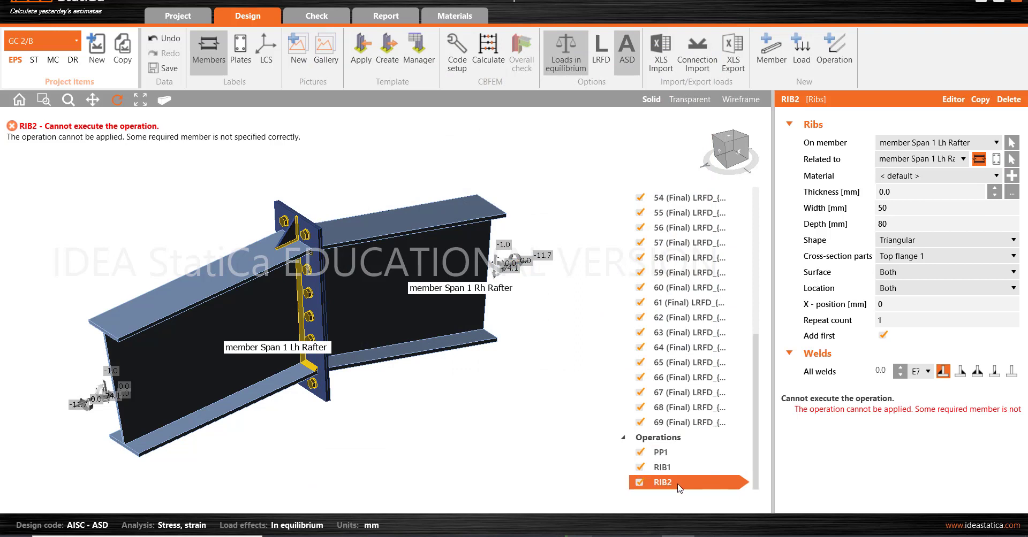
pyautogui.click(996, 160)
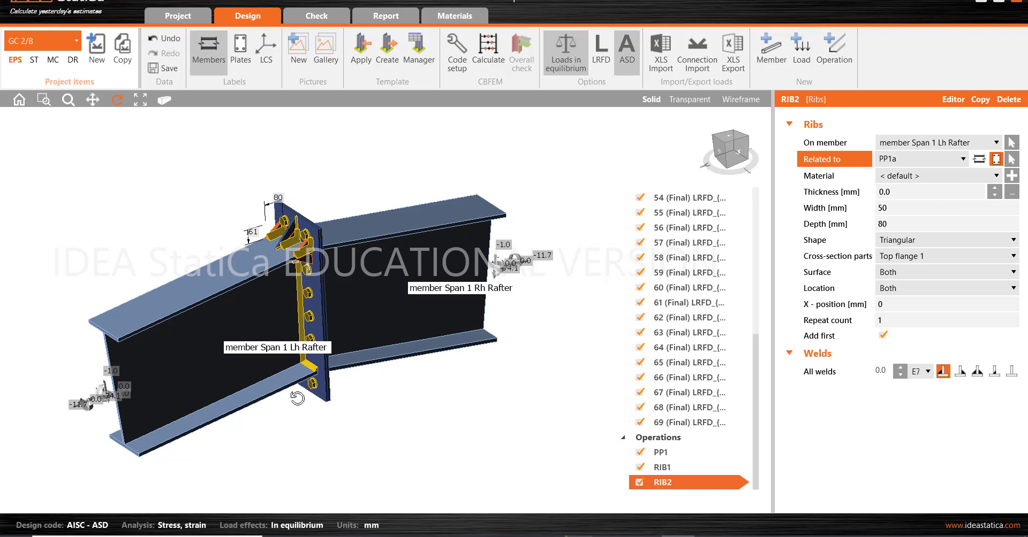
# Place the RIB2 ribs on the rafter's Bottom flange 1
pyautogui.moveTo(348, 346); pyautogui.dragTo(348, 302)
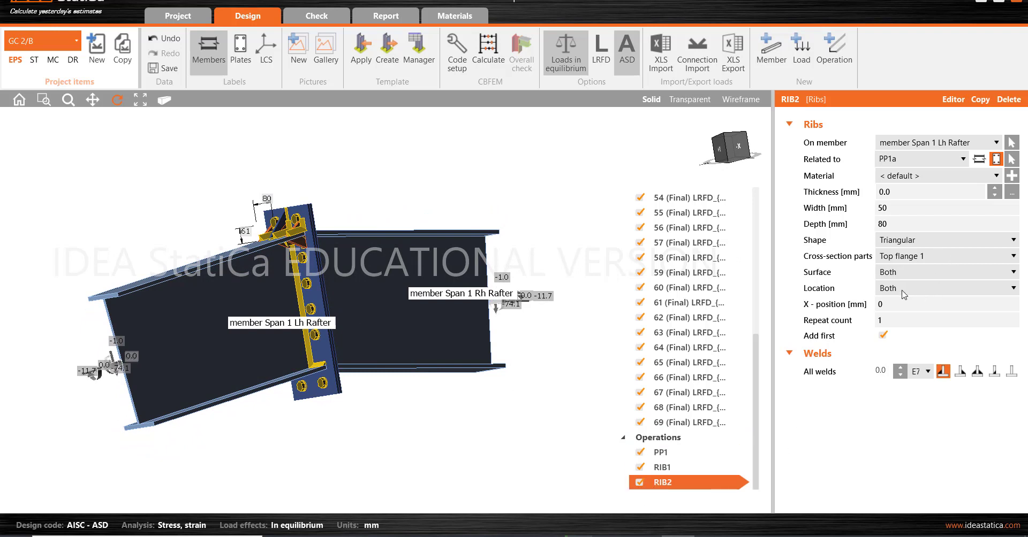
pyautogui.click(1013, 290)
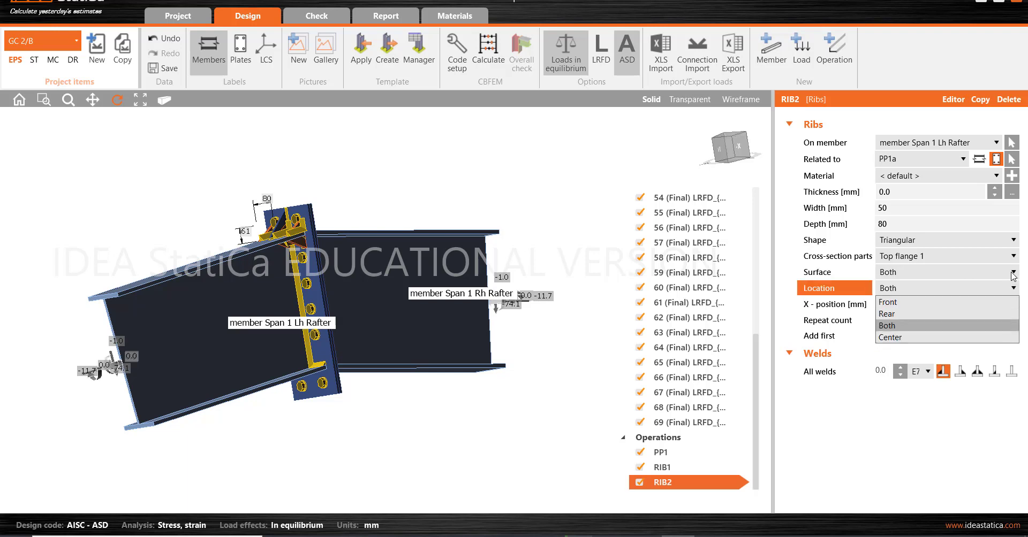
pyautogui.click(1013, 274)
pyautogui.click(1013, 274)
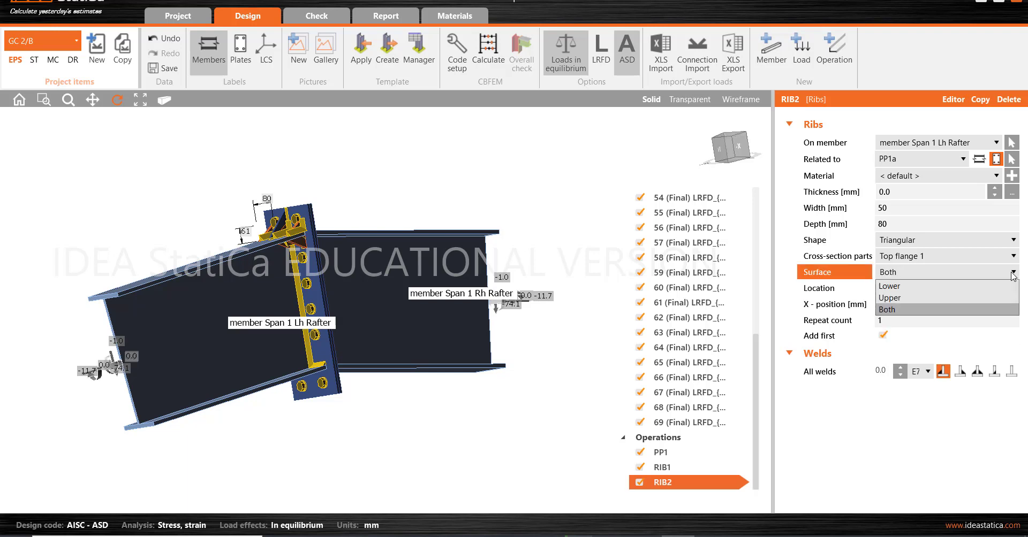
pyautogui.click(1013, 273)
pyautogui.click(1012, 259)
pyautogui.click(1011, 259)
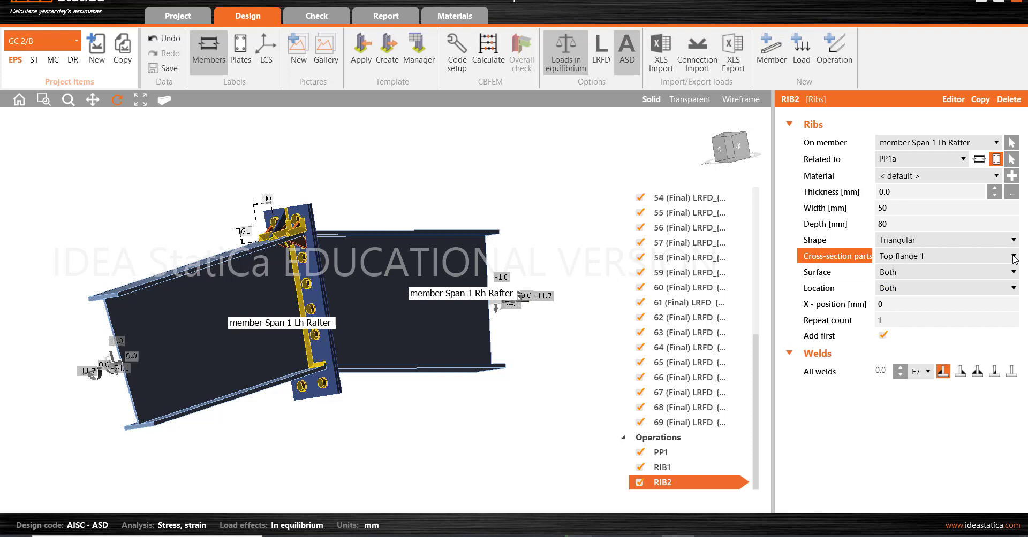
pyautogui.click(1011, 259)
pyautogui.click(952, 283)
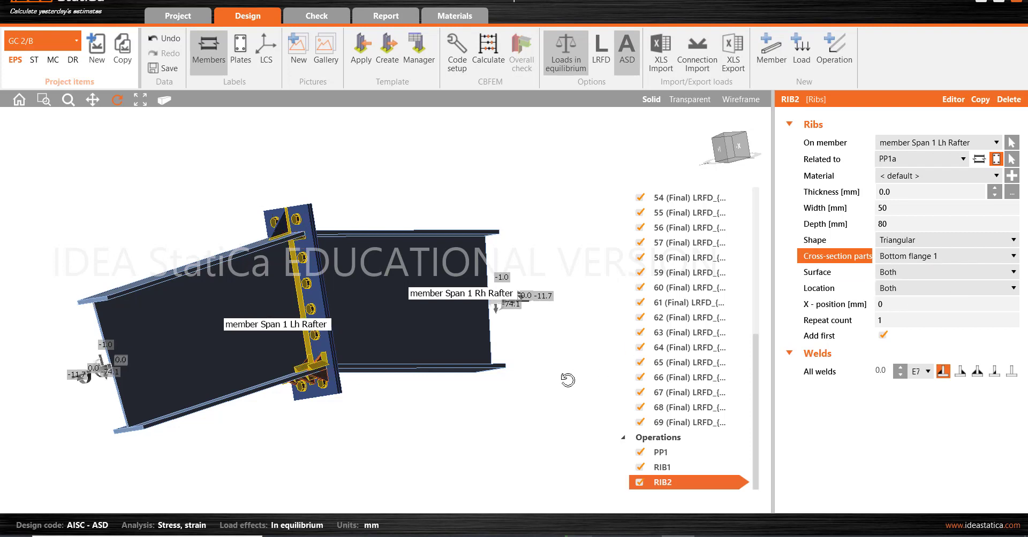
# Set RIB2's surface to Upper and its location to Center
pyautogui.click(1015, 278)
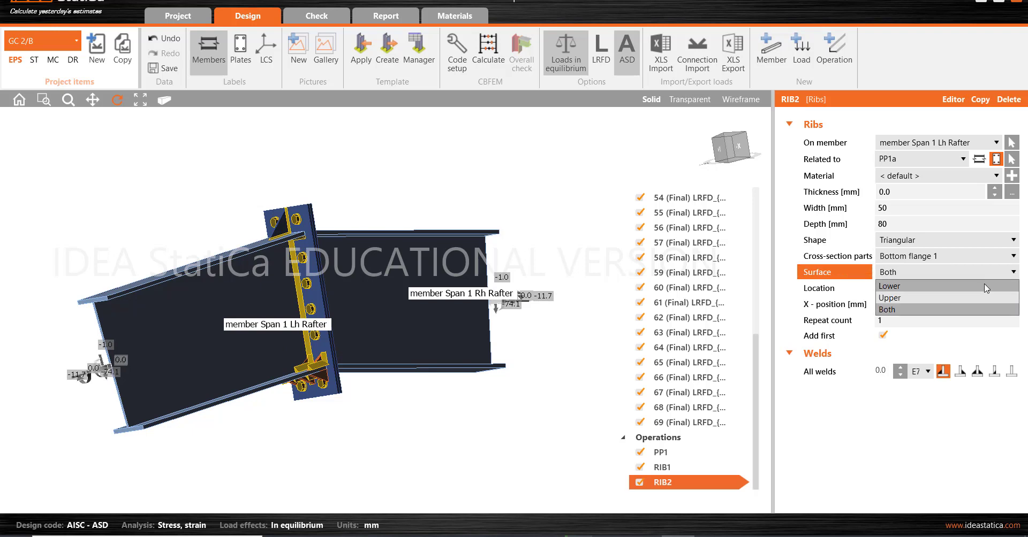
pyautogui.click(984, 284)
pyautogui.click(1007, 278)
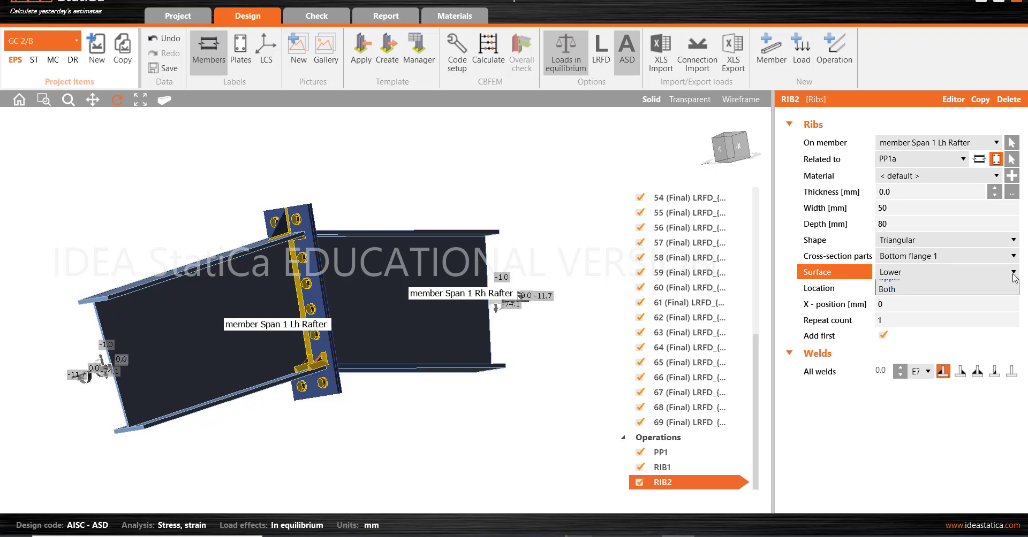
pyautogui.click(995, 296)
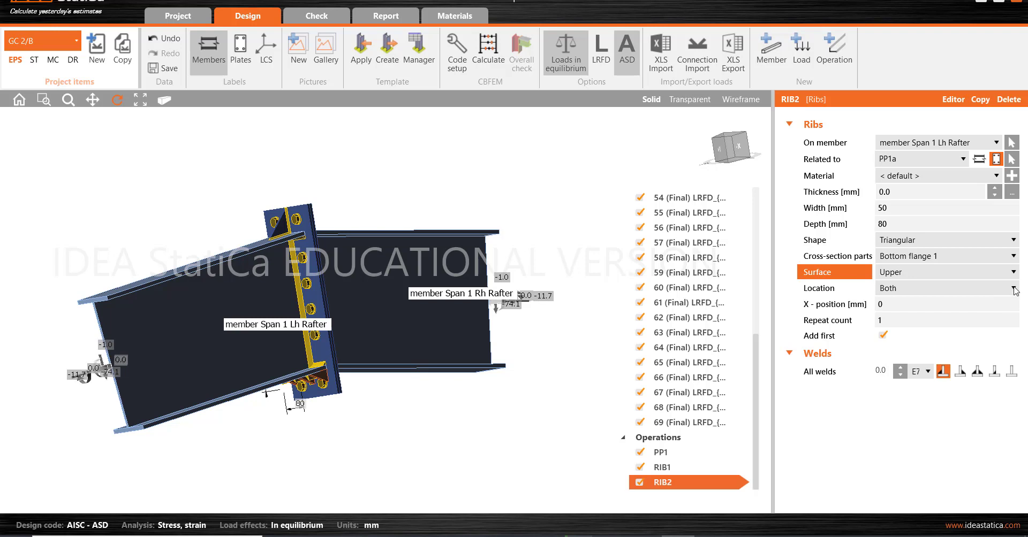
pyautogui.click(1013, 289)
pyautogui.click(936, 341)
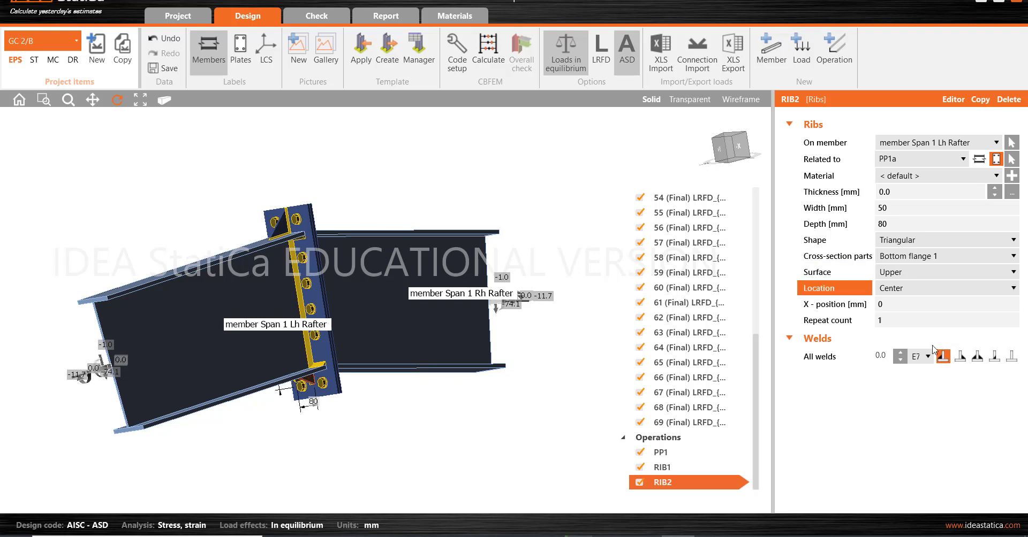
# Set RIB2 to 8 mm thickness, 100 mm width and 100 mm depth, with all welds at 6 mm
pyautogui.scroll(3, 300, 388)
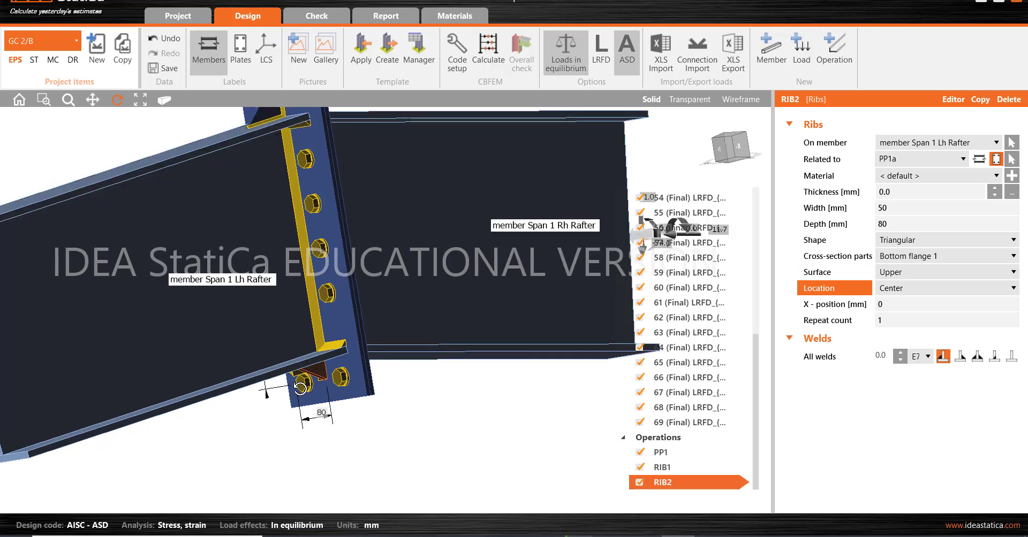
pyautogui.scroll(-3, 300, 389)
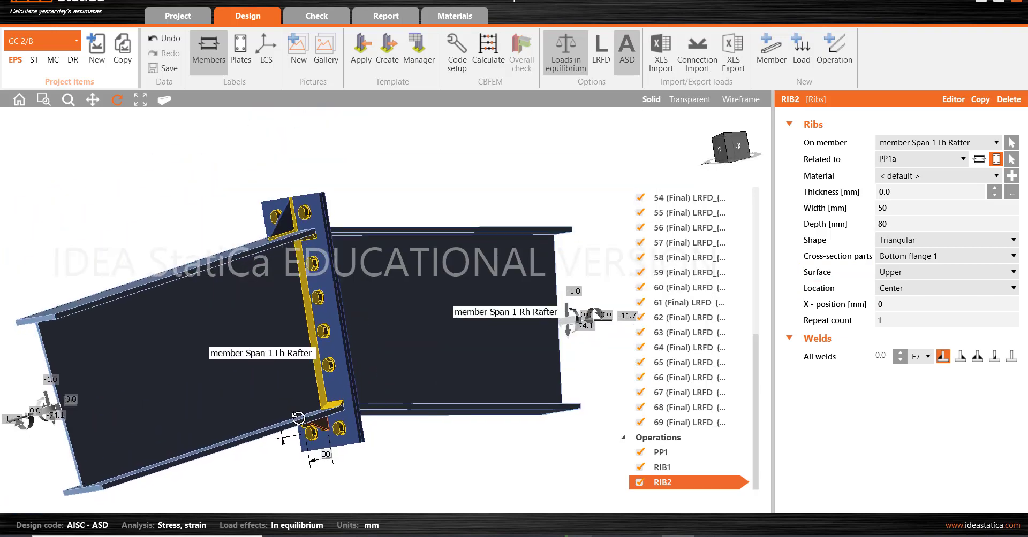
pyautogui.click(909, 191)
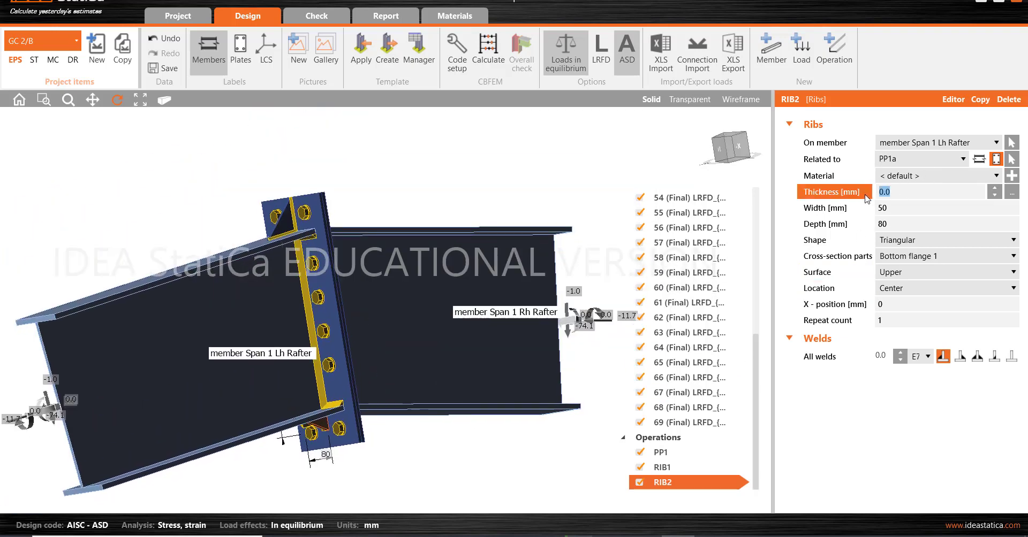
pyautogui.press('Tab')
pyautogui.write('10')
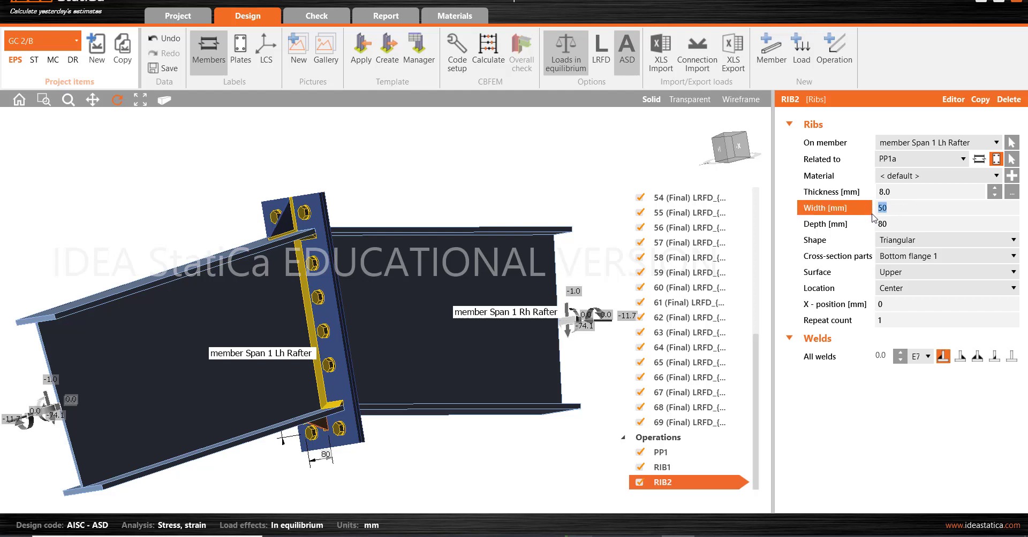
pyautogui.press('Tab')
pyautogui.write('100')
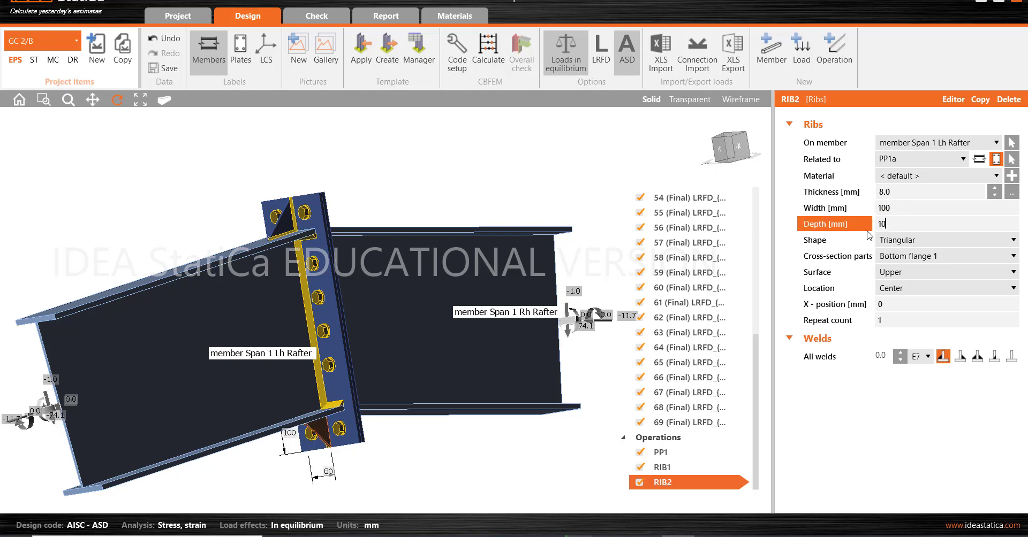
pyautogui.click(940, 304)
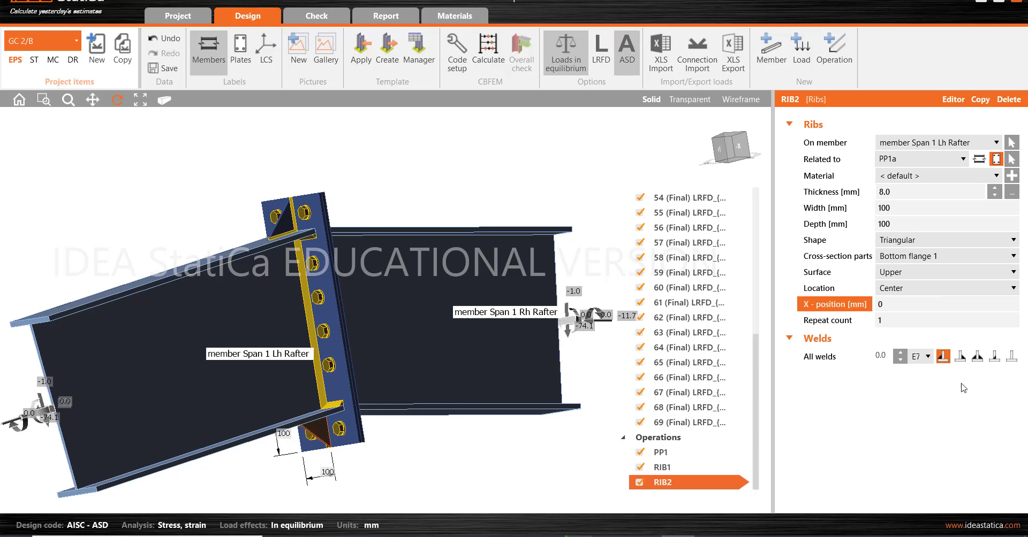
pyautogui.click(900, 354)
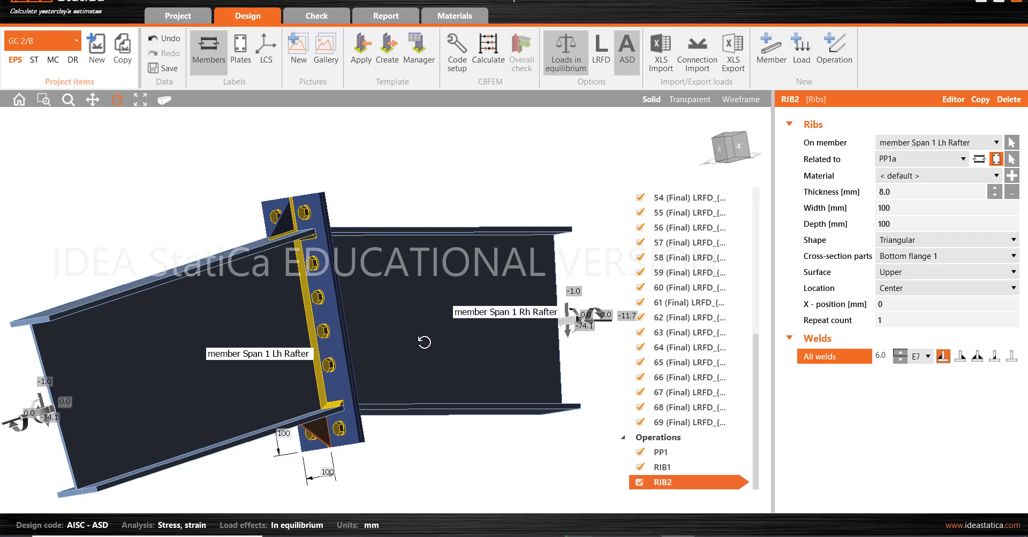
# Add a third Rib operation related to plate PP1a on member Span 1 Rh Rafter
pyautogui.moveTo(424, 342); pyautogui.dragTo(327, 367)
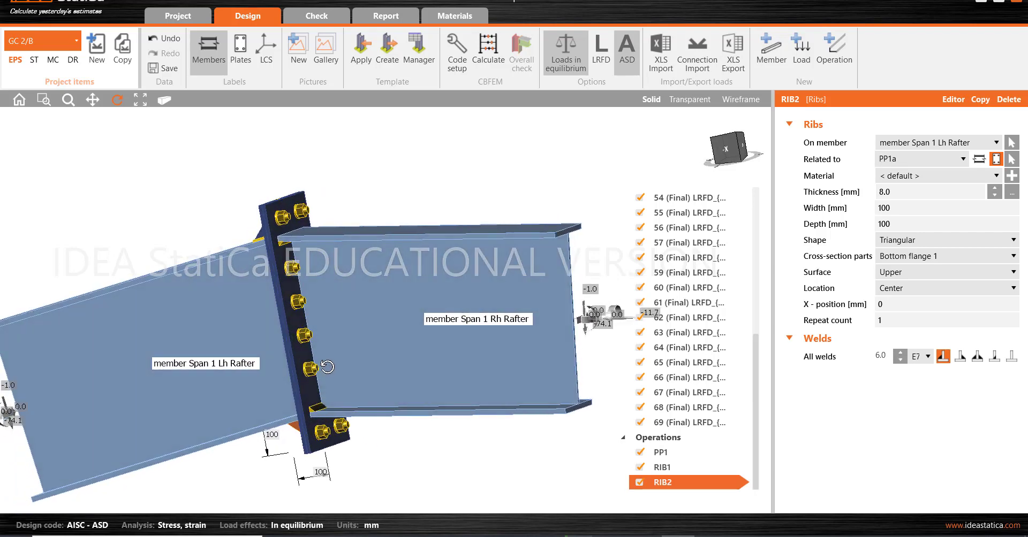
pyautogui.moveTo(375, 356); pyautogui.dragTo(394, 335, button='middle')
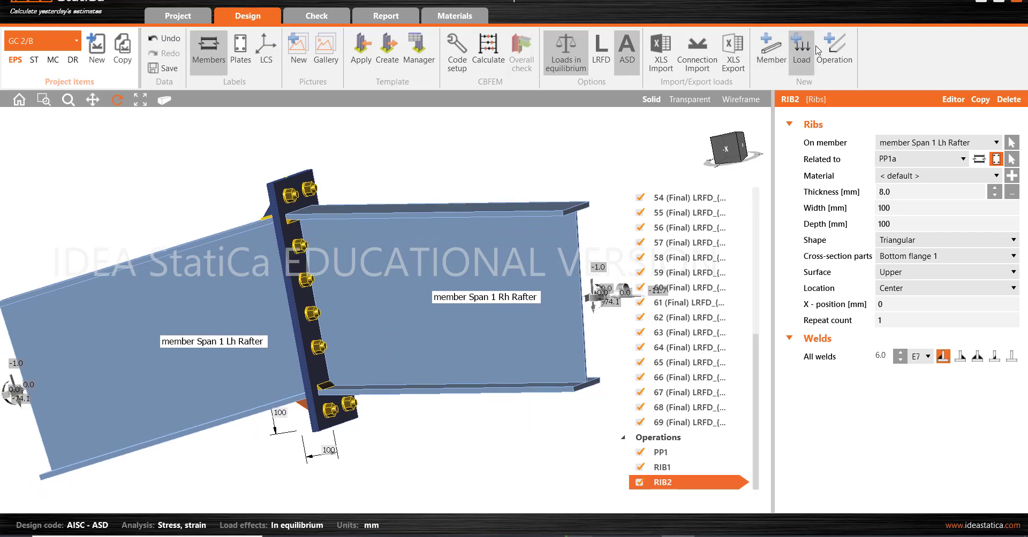
pyautogui.click(833, 49)
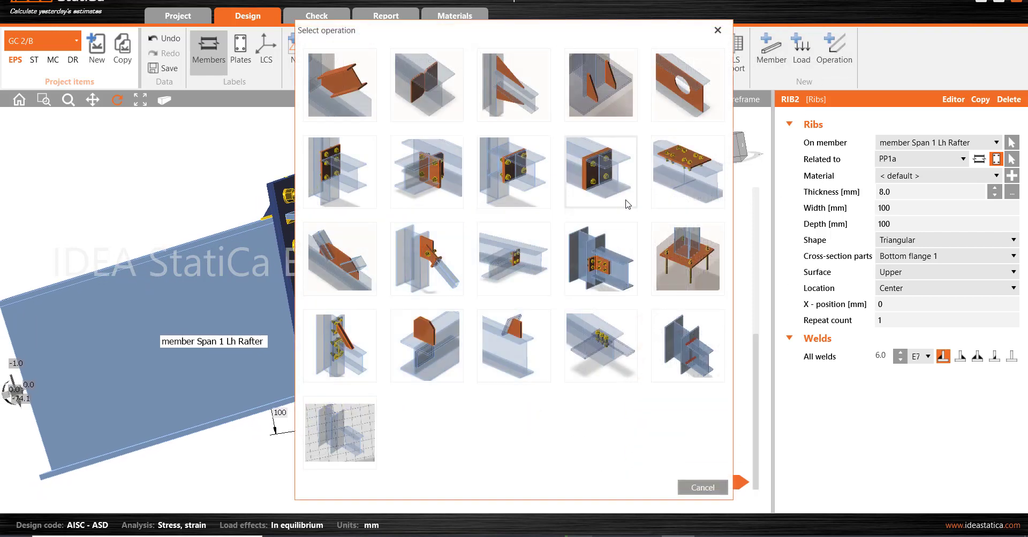
pyautogui.click(594, 90)
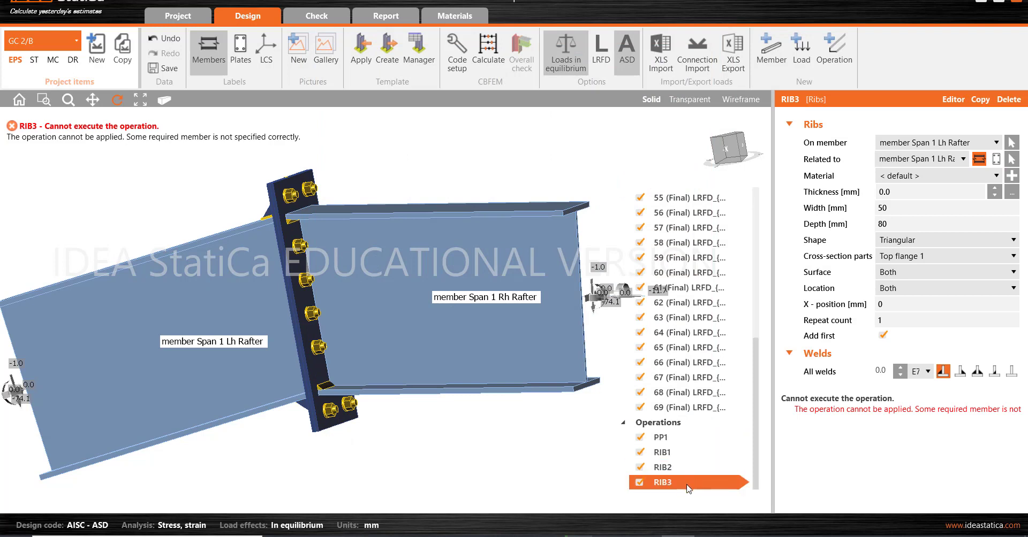
pyautogui.click(997, 159)
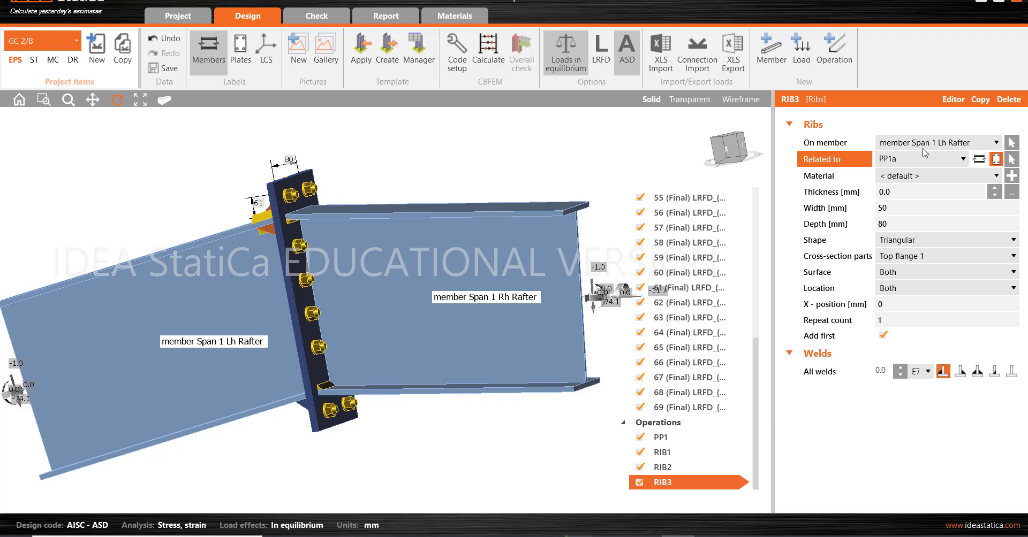
pyautogui.click(996, 142)
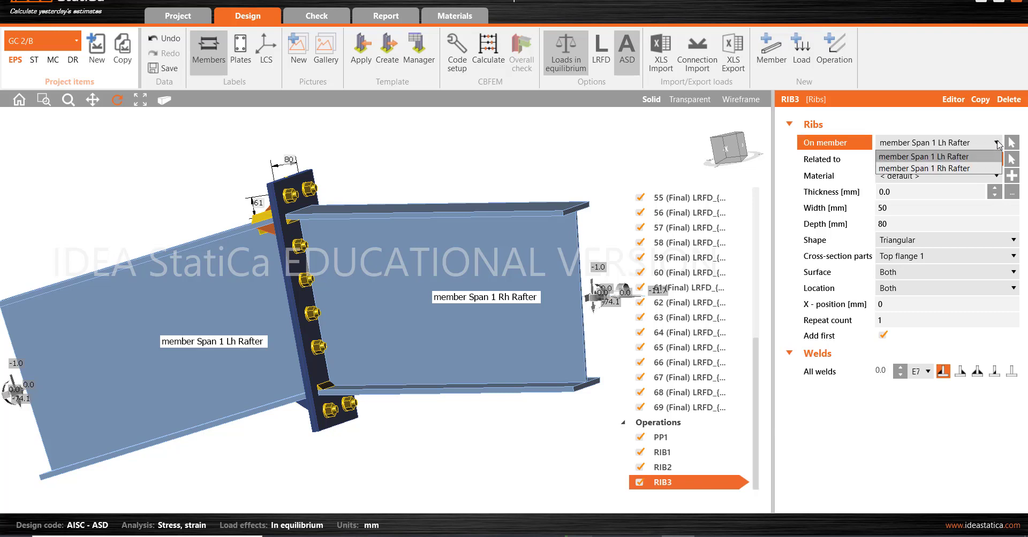
pyautogui.click(962, 169)
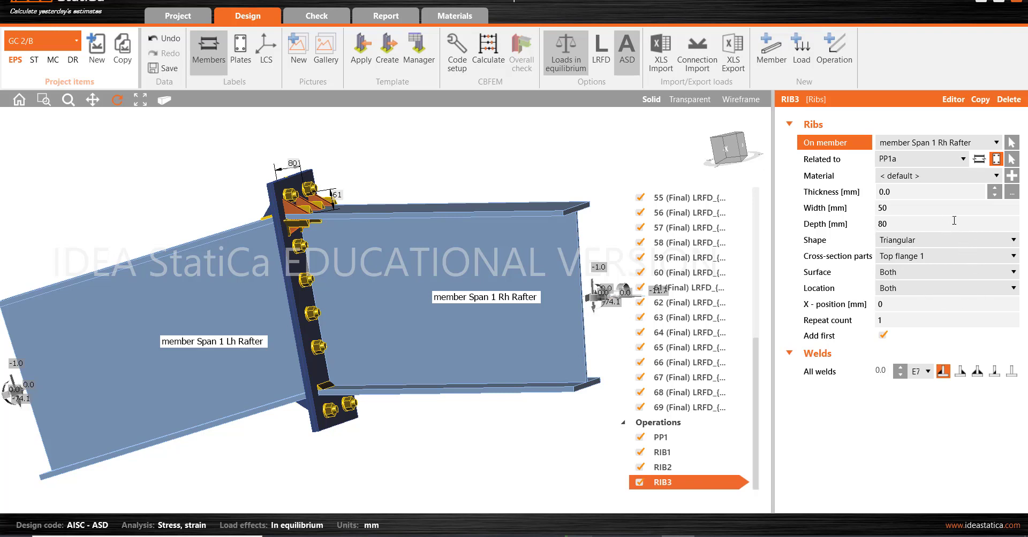
# Set RIB3 to 8 mm thickness, 100 mm width and 100 mm depth
pyautogui.click(911, 194)
pyautogui.write('8')
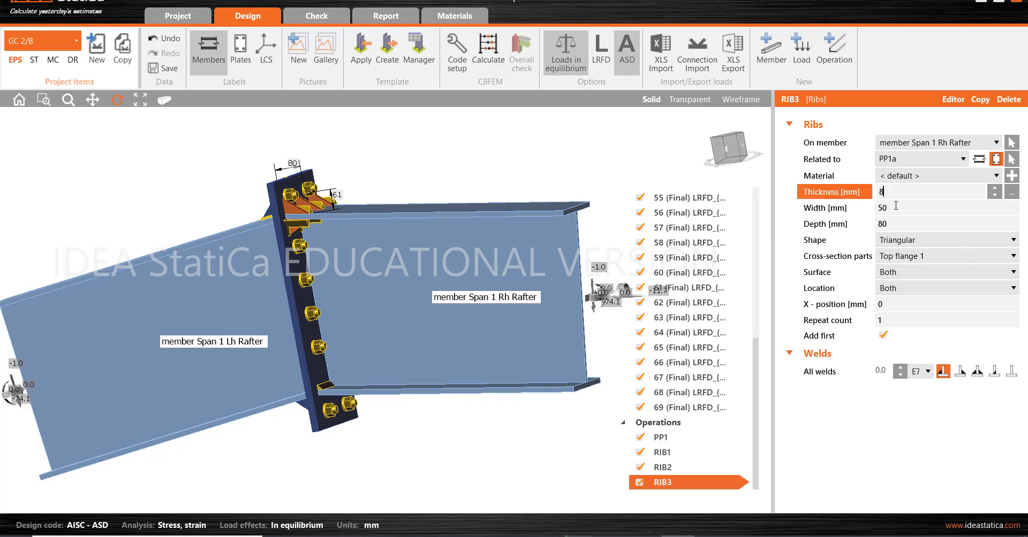
pyautogui.press('Tab')
pyautogui.write('100')
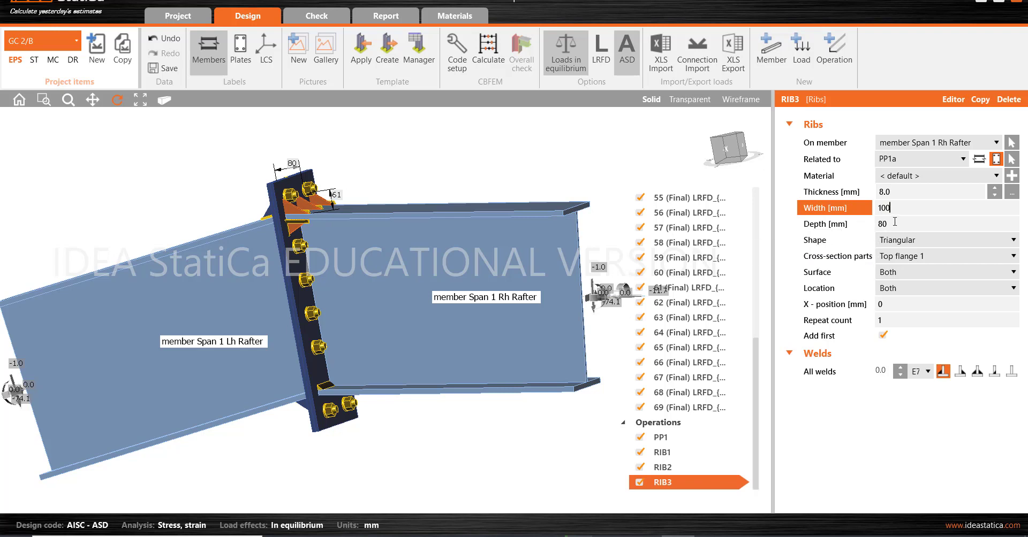
pyautogui.press('Tab')
pyautogui.write('100')
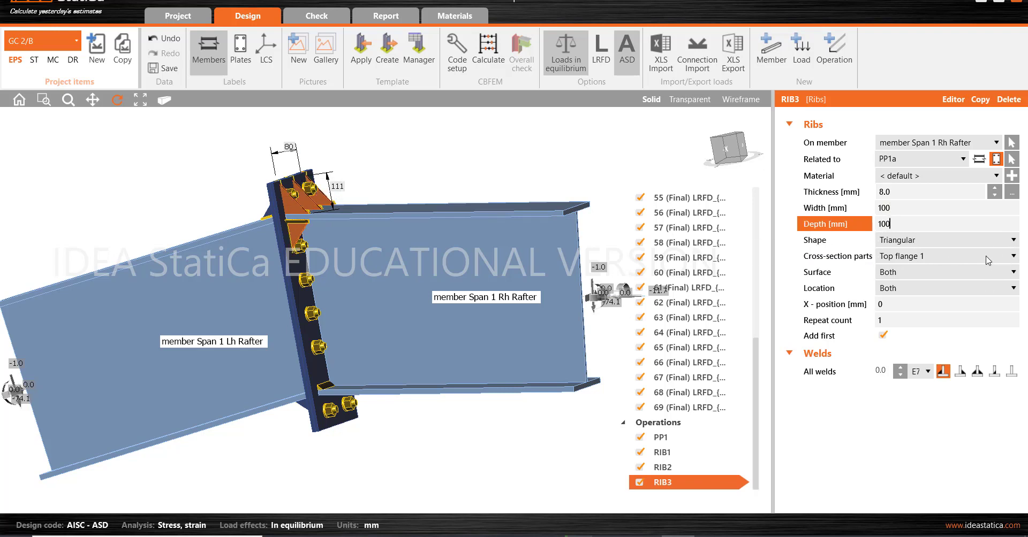
# Set RIB3's surface to Lower and its location to Center, with all welds at 6 mm
pyautogui.click(1015, 273)
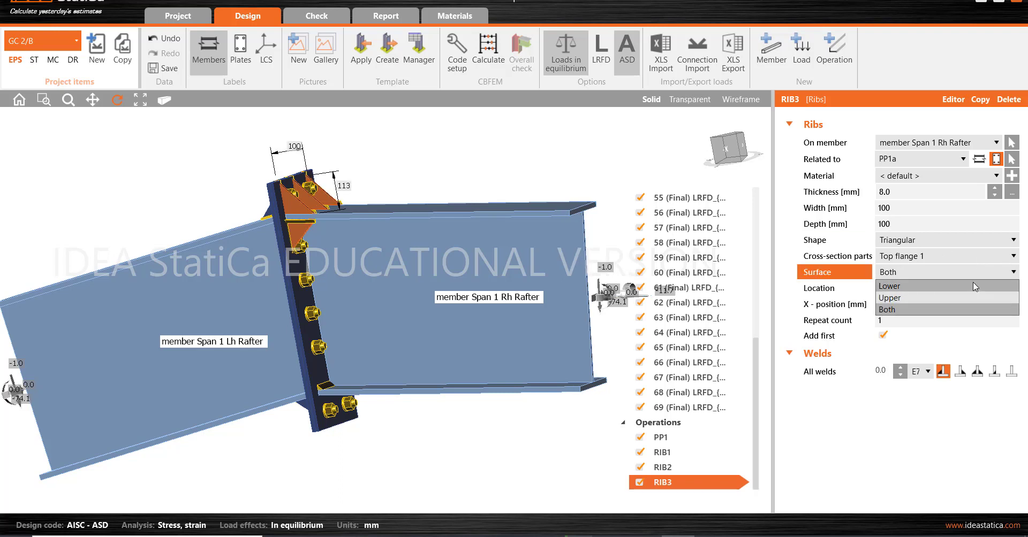
pyautogui.click(973, 285)
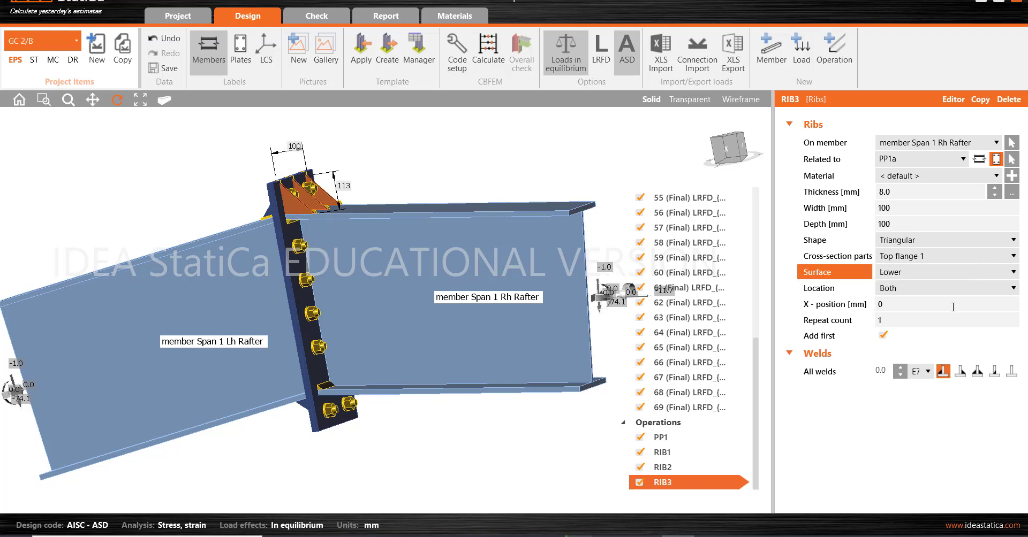
pyautogui.click(1013, 289)
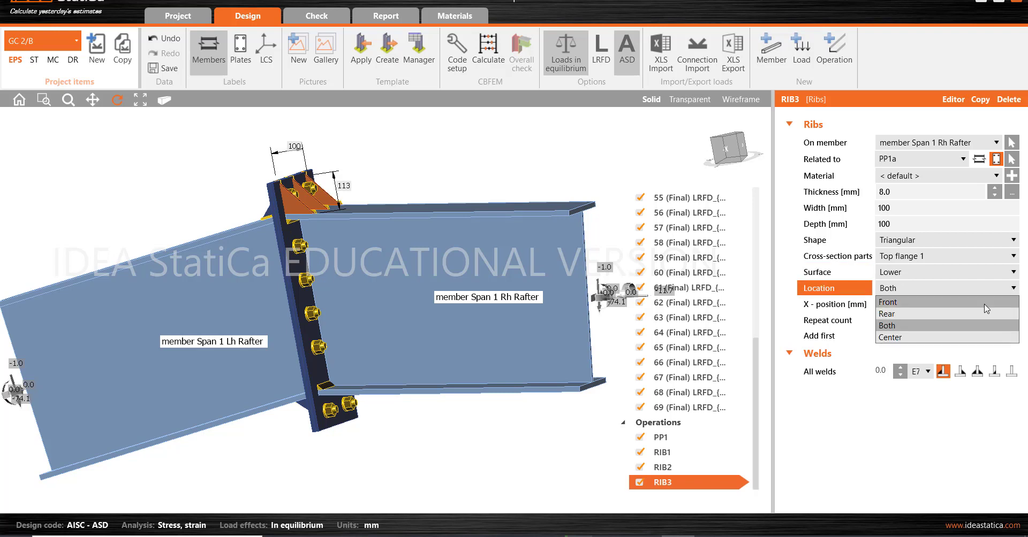
pyautogui.click(958, 338)
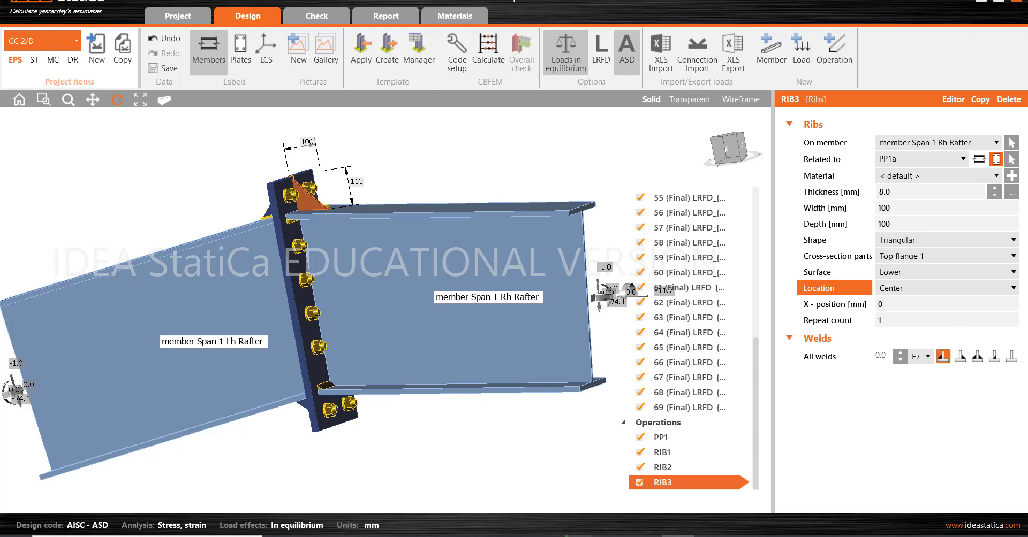
pyautogui.click(902, 356)
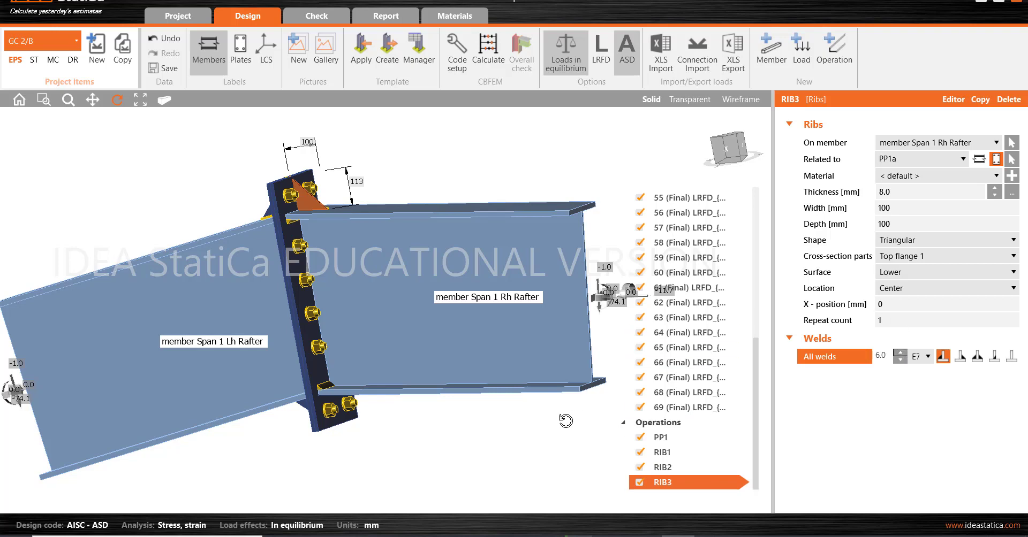
# Add a fourth Rib operation on member Span 1 Rh Rafter, related to plate PP1a
pyautogui.click(841, 36)
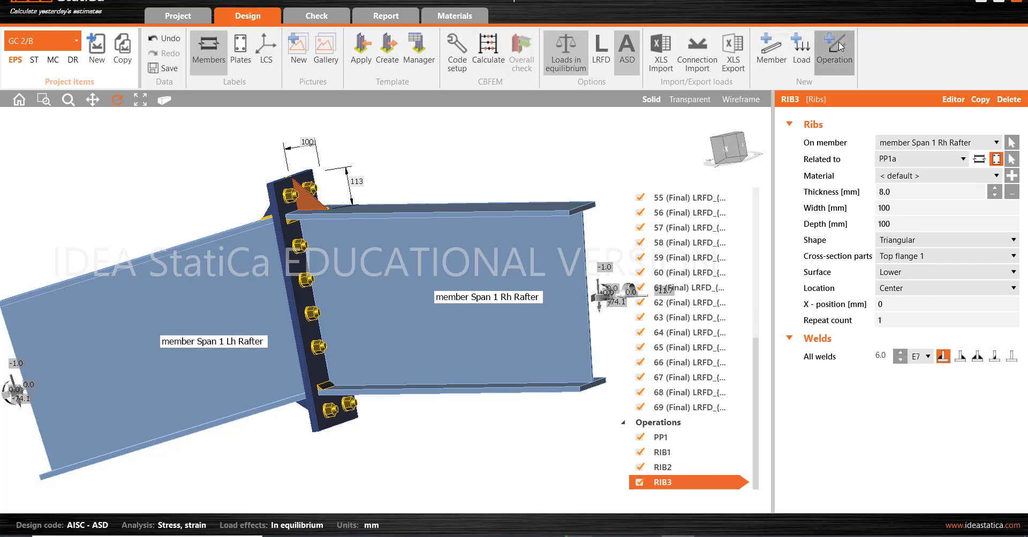
pyautogui.click(696, 487)
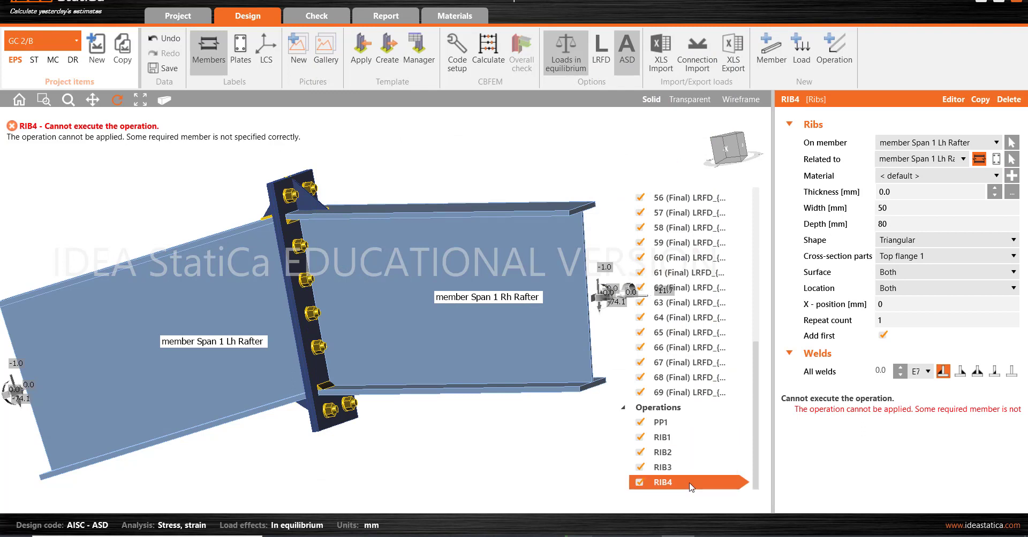
pyautogui.click(997, 145)
pyautogui.click(982, 169)
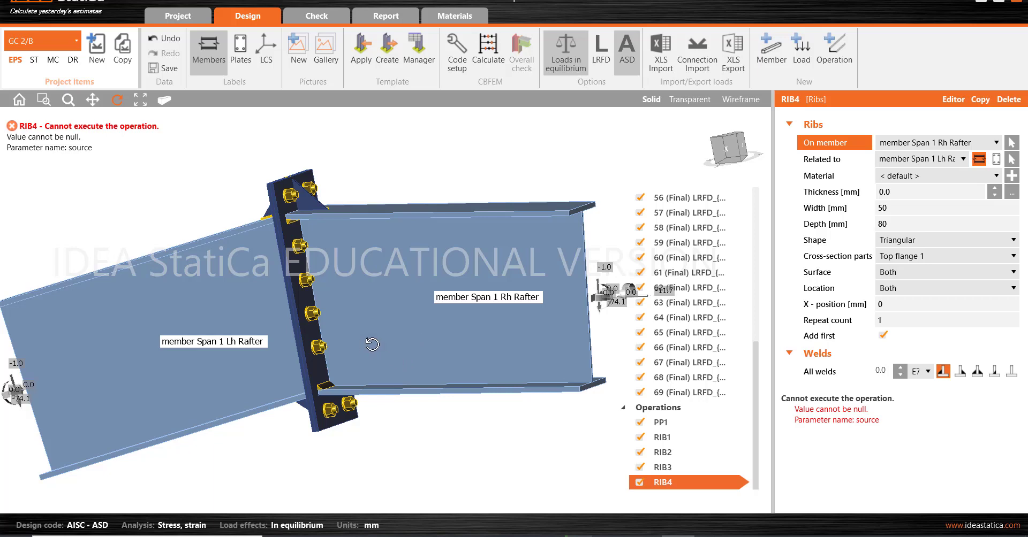
pyautogui.moveTo(372, 344); pyautogui.dragTo(838, 215)
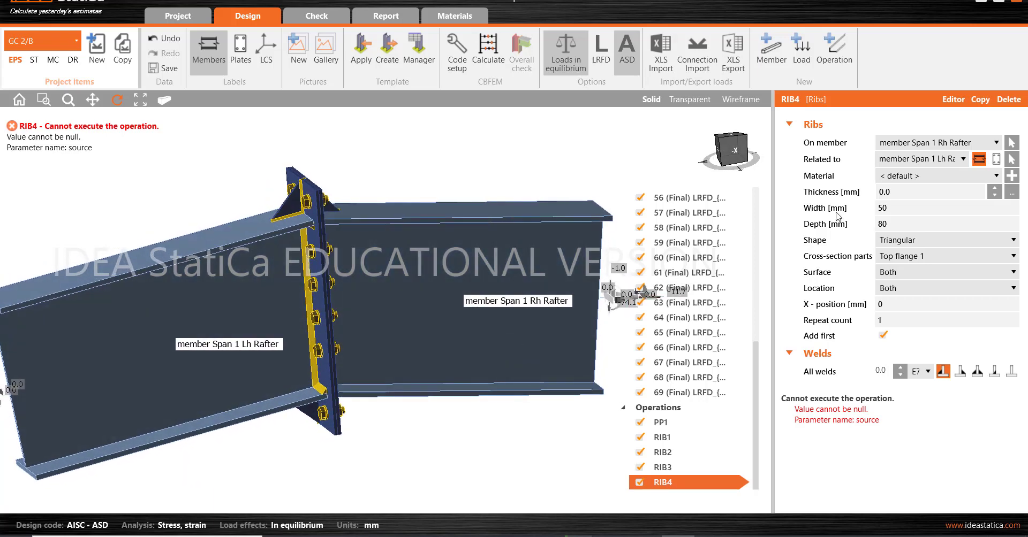
pyautogui.click(997, 159)
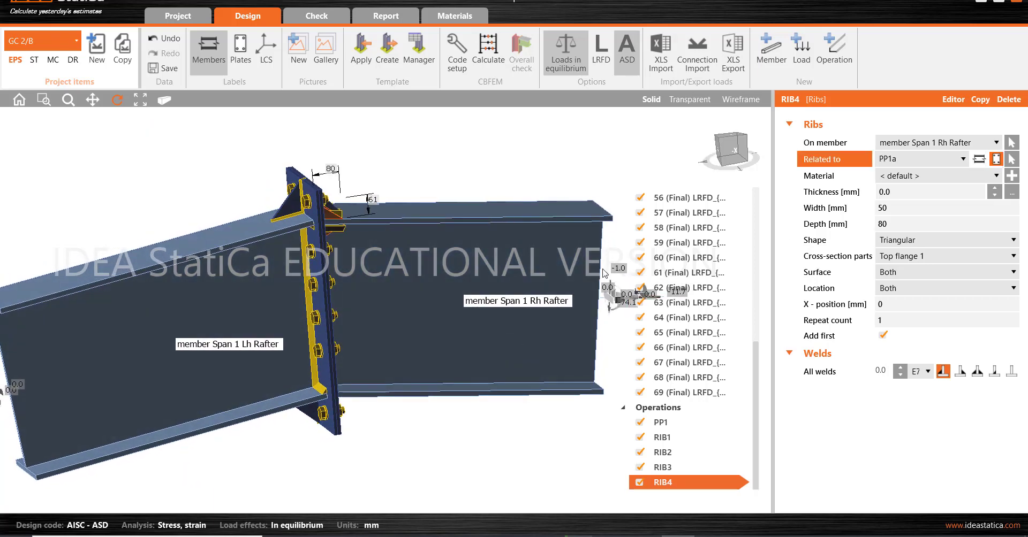
# Place RIB4 on the rafter's Bottom flange 1 with location Center and surface Upper
pyautogui.moveTo(605, 273); pyautogui.dragTo(645, 282)
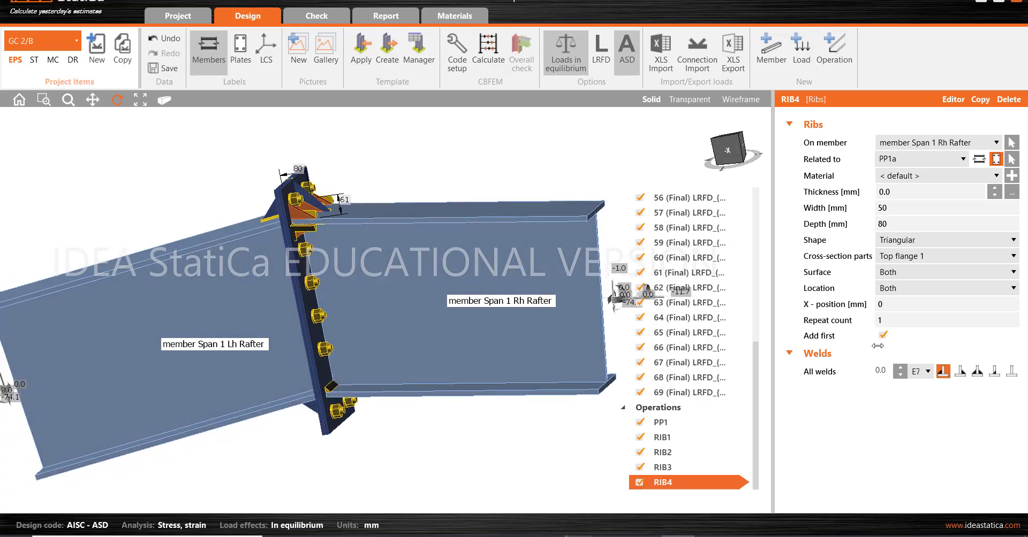
pyautogui.click(1013, 259)
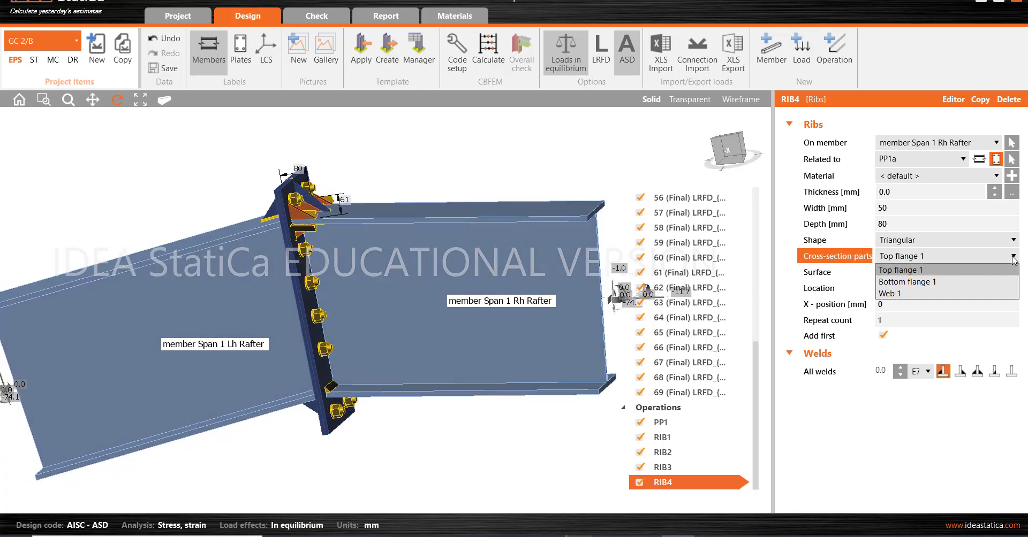
pyautogui.click(956, 283)
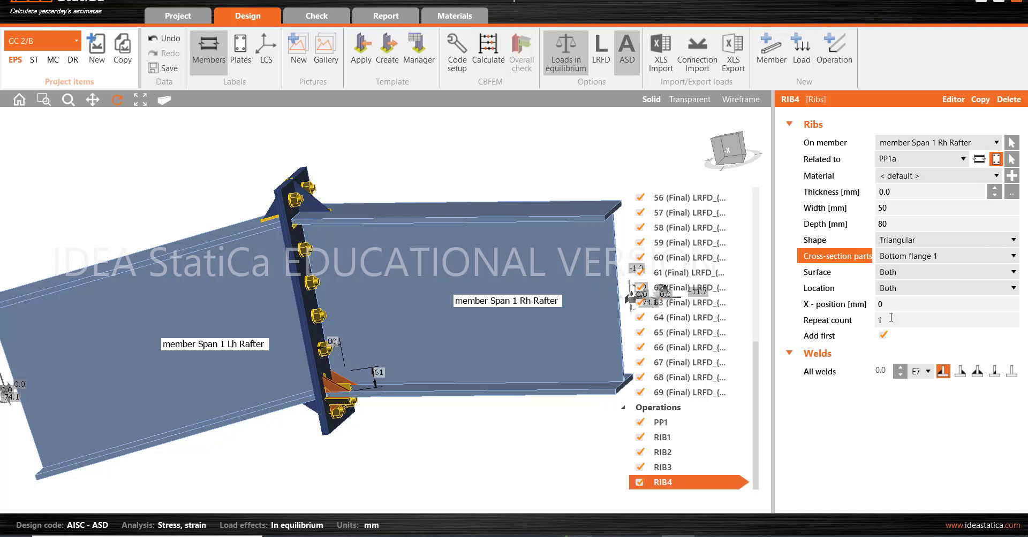
pyautogui.click(1013, 288)
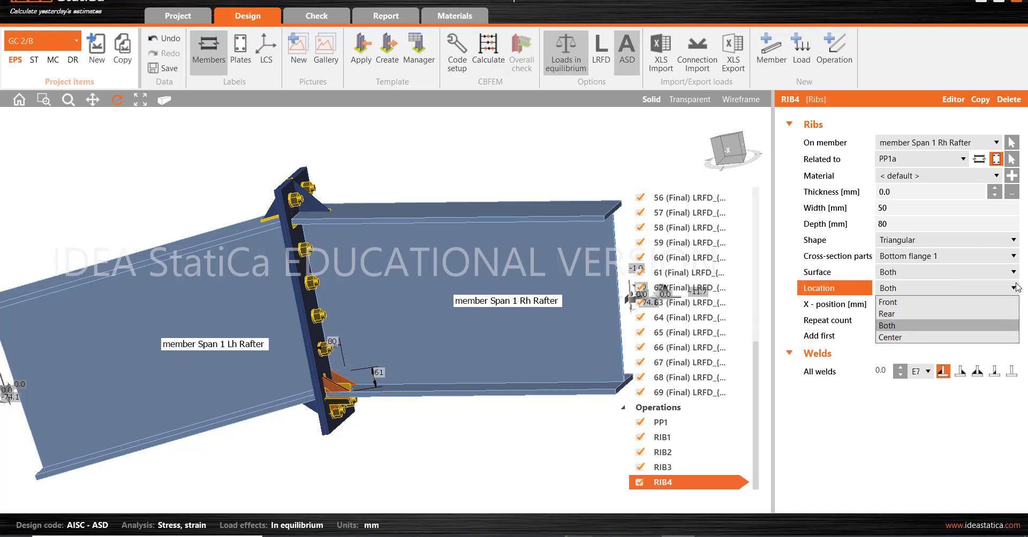
pyautogui.click(956, 336)
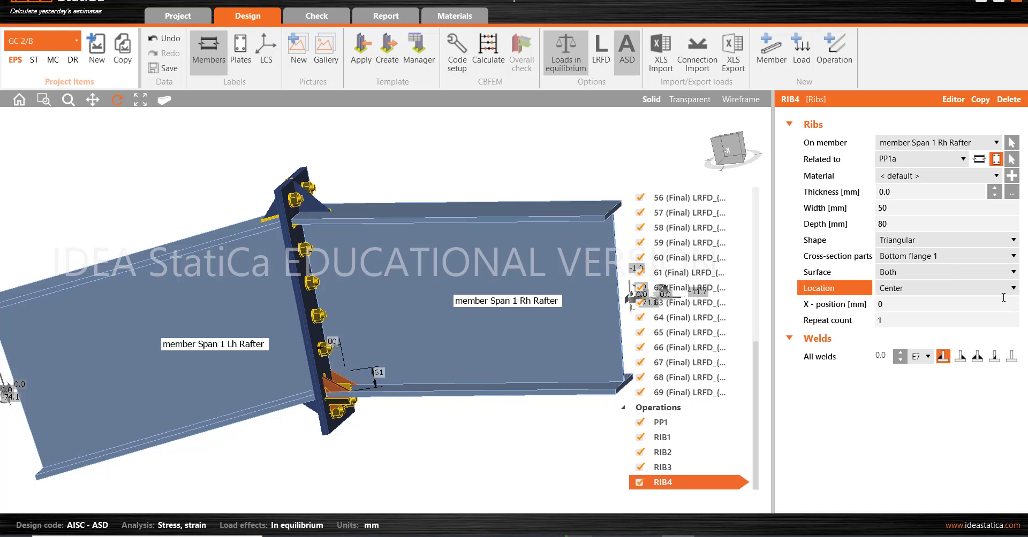
pyautogui.click(1001, 272)
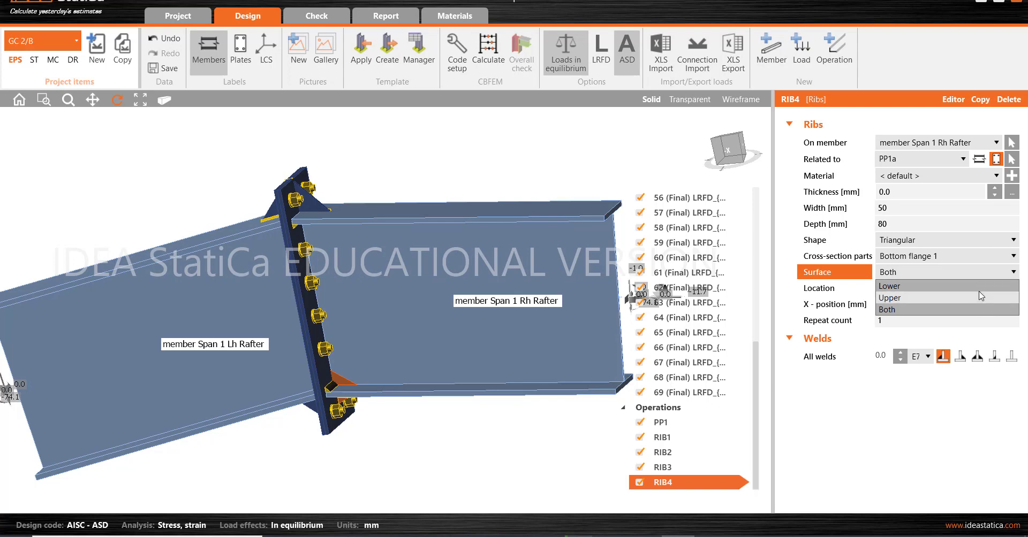
pyautogui.click(975, 298)
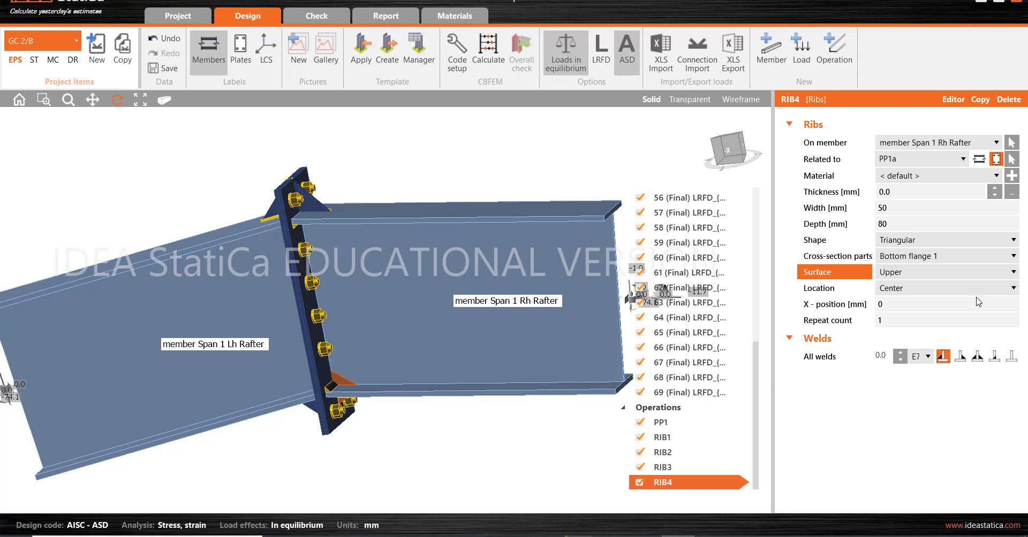
pyautogui.moveTo(382, 380); pyautogui.dragTo(313, 347, button='right')
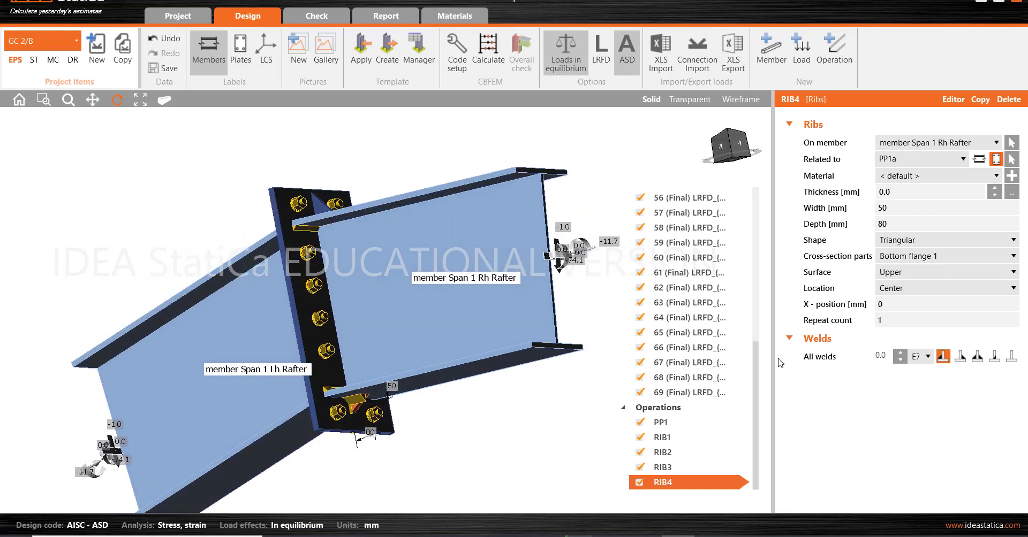
# Set RIB4 to 8 mm thickness, 100 mm width and 100 mm depth, with all welds at 6 mm
pyautogui.click(913, 192)
pyautogui.write('8')
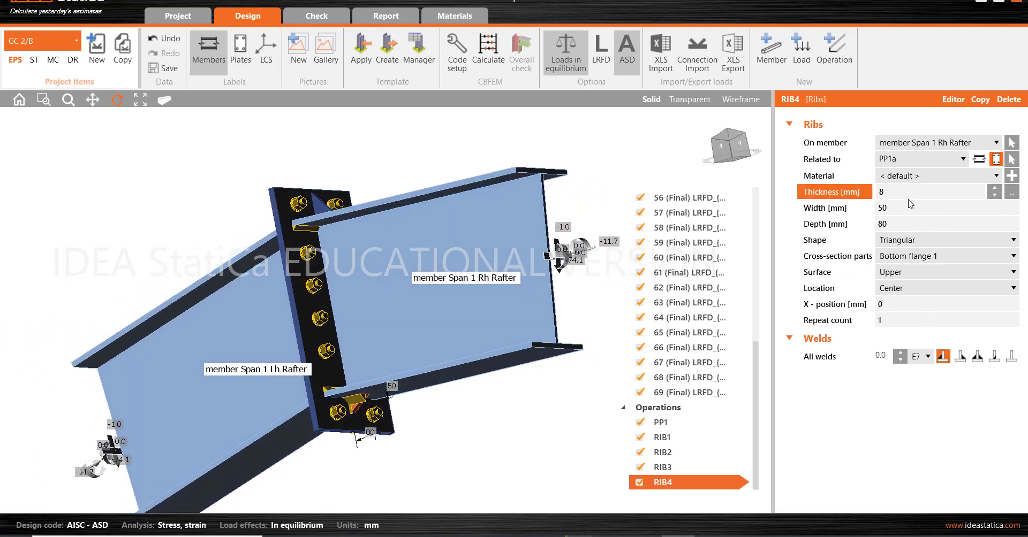
pyautogui.press('Tab')
pyautogui.write('100')
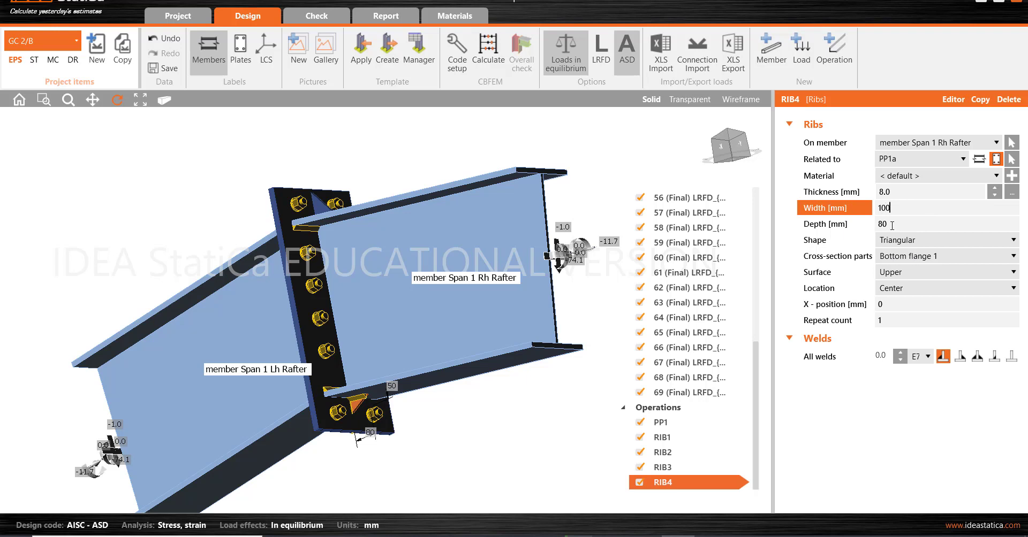
pyautogui.press('Tab')
pyautogui.write('100')
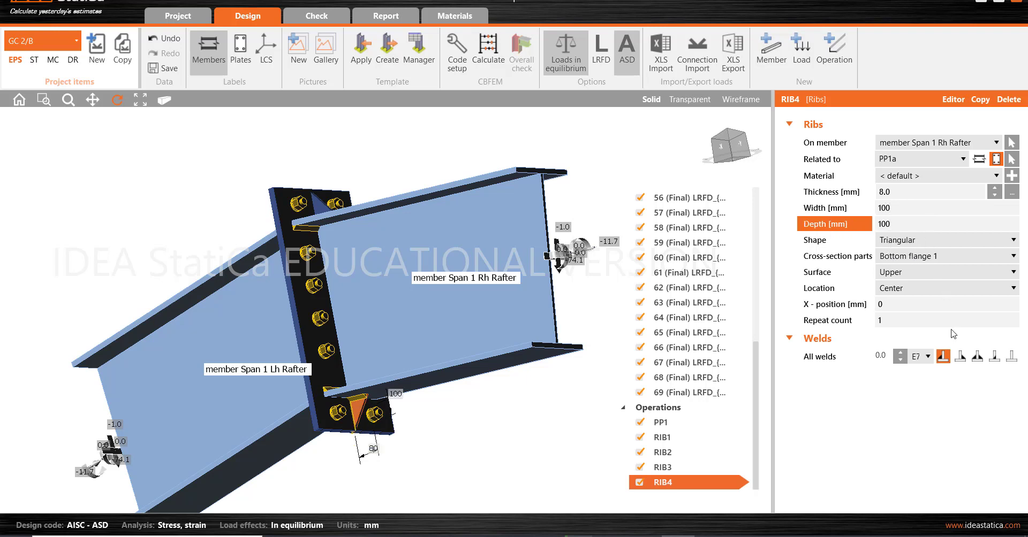
pyautogui.click(945, 306)
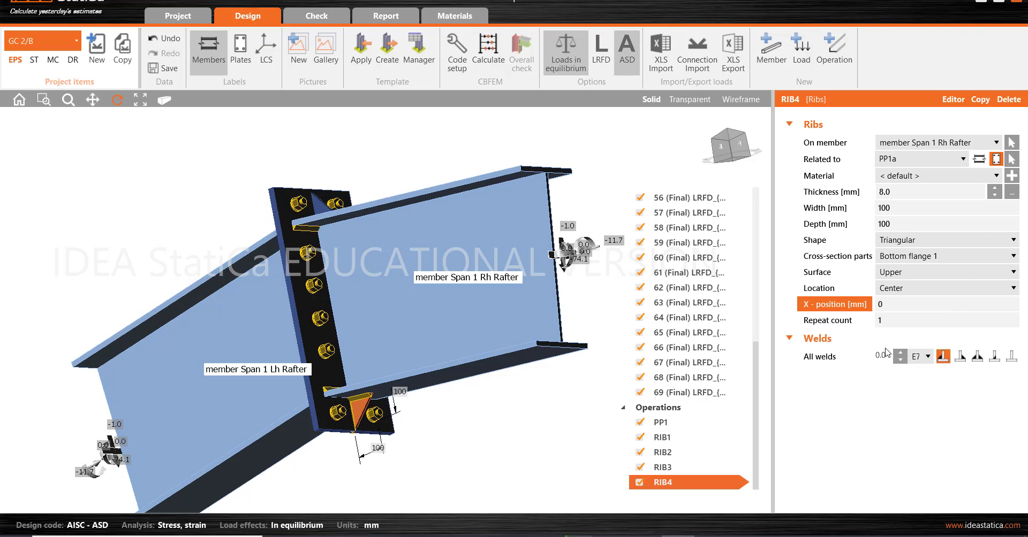
pyautogui.click(900, 353)
pyautogui.click(900, 353)
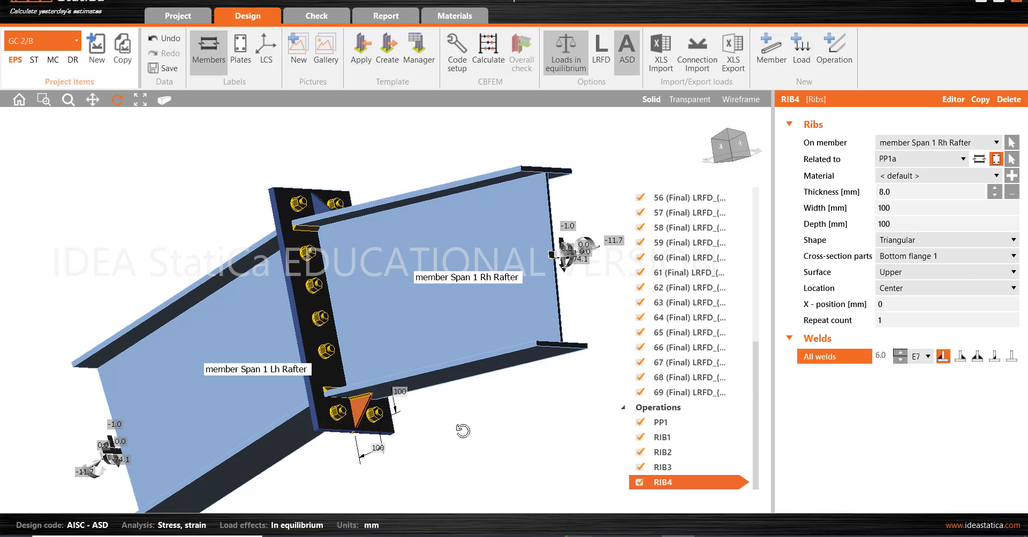
# Review the ribbed apex joint in 3D and look through its list of members, load effects and operations
pyautogui.moveTo(463, 429); pyautogui.dragTo(383, 223)
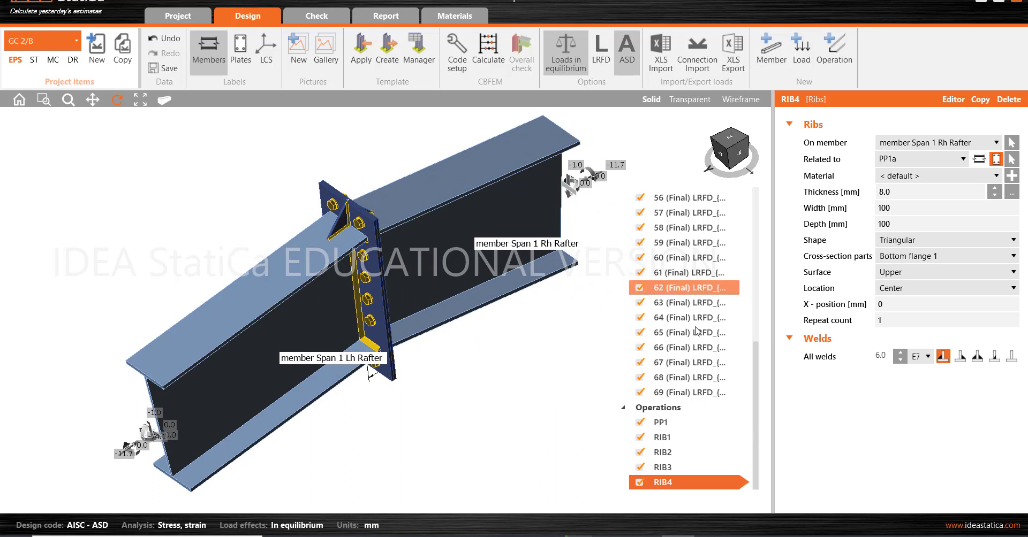
pyautogui.scroll(4, 681, 353)
pyautogui.scroll(3, 680, 353)
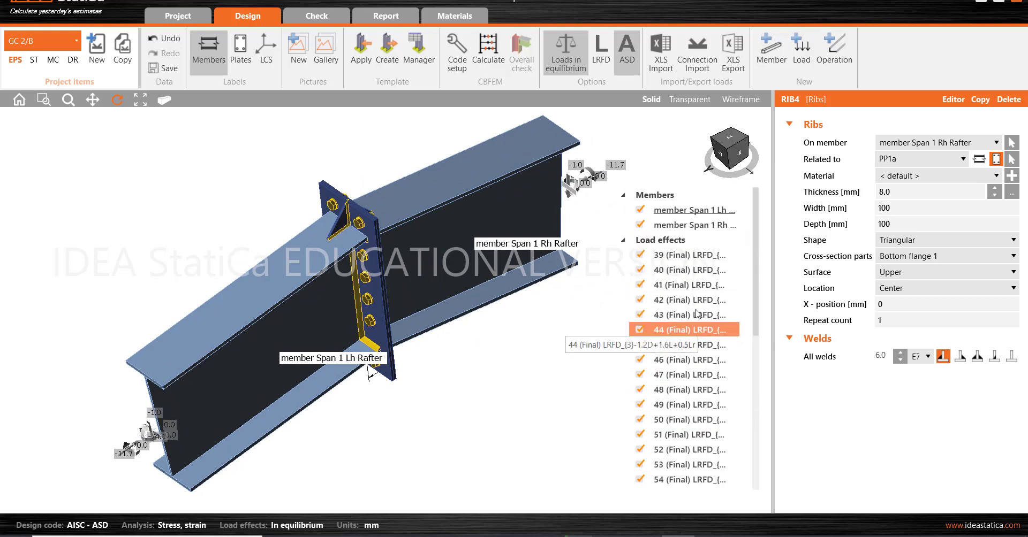
pyautogui.scroll(-2, 698, 300)
pyautogui.scroll(-4, 699, 300)
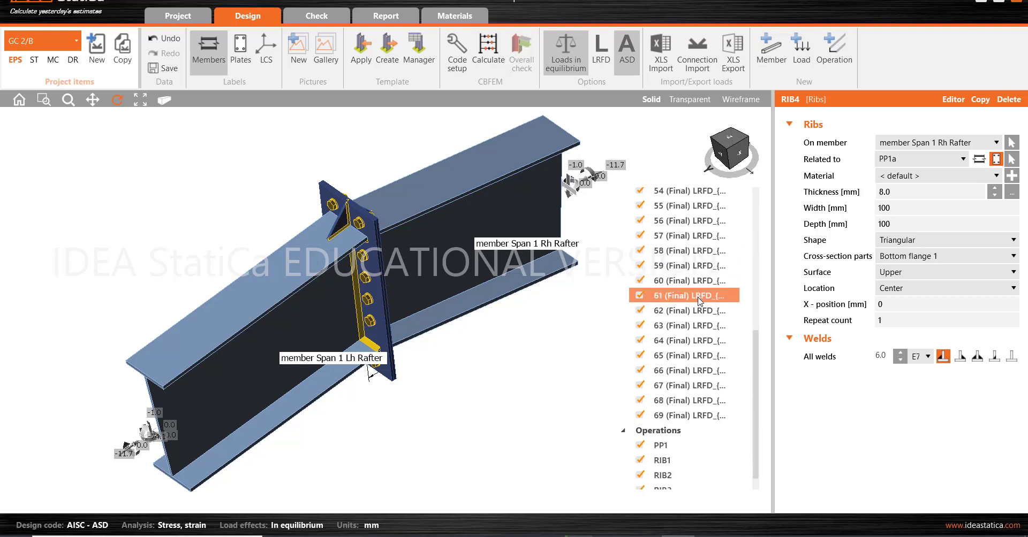
pyautogui.scroll(4, 699, 301)
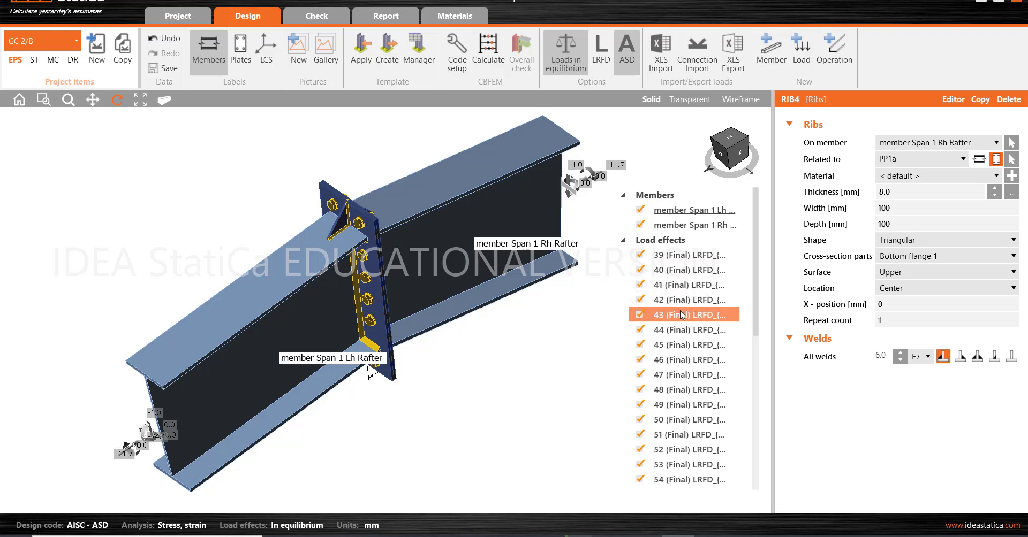
pyautogui.moveTo(454, 295); pyautogui.dragTo(407, 306, button='middle')
pyautogui.scroll(-2, 423, 298)
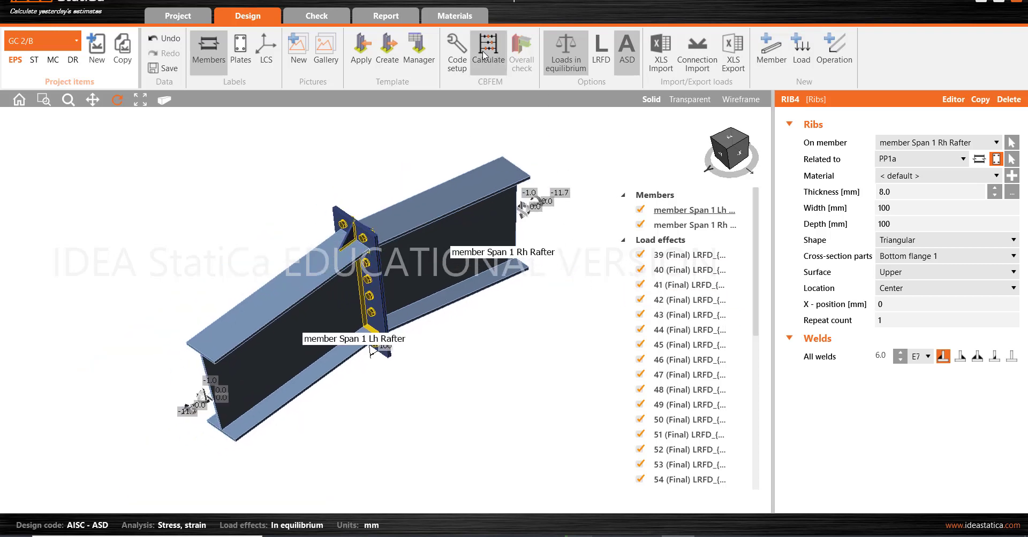
# Save the project, run the CBFEM calculation of connection GC 2/B and inspect the overall check on the model
pyautogui.click(170, 68)
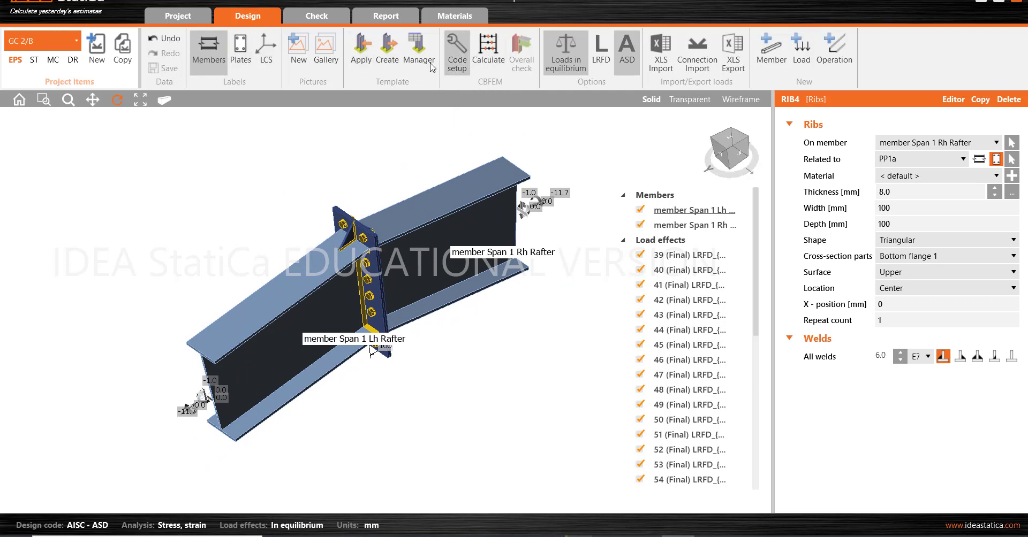
pyautogui.click(488, 48)
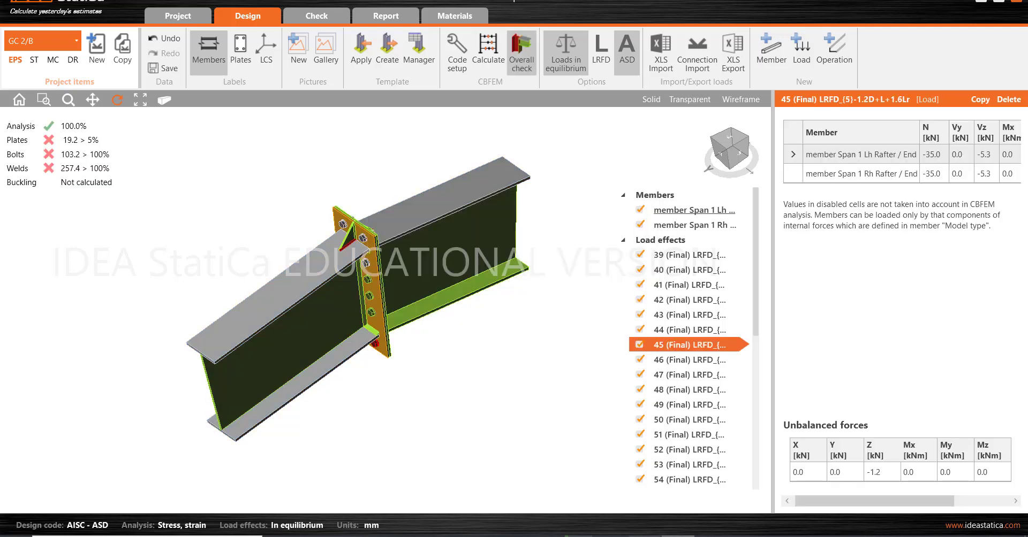
pyautogui.moveTo(407, 328); pyautogui.dragTo(423, 352, button='middle')
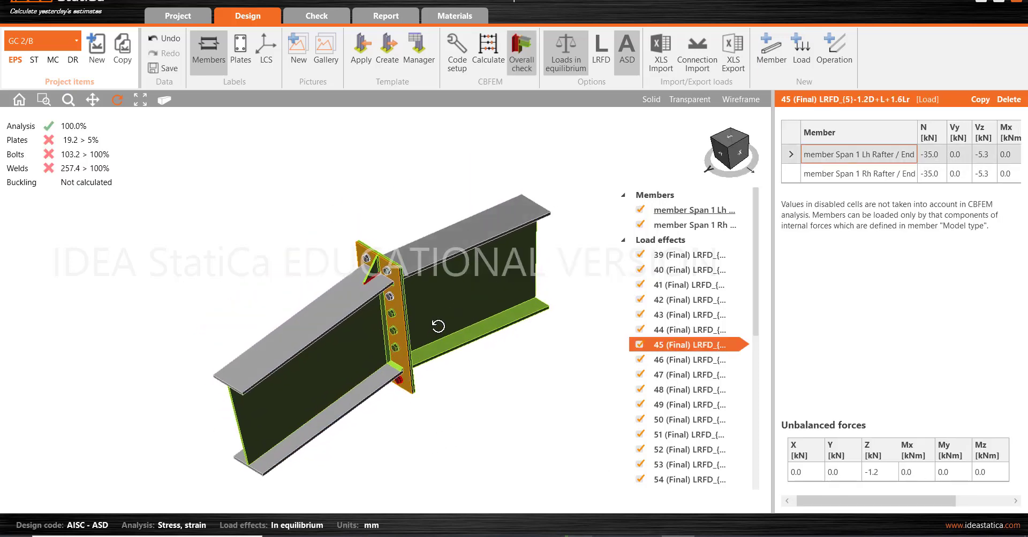
pyautogui.moveTo(438, 326)
pyautogui.mouseDown()
pyautogui.moveTo(458, 371)
pyautogui.moveTo(434, 318)
pyautogui.mouseUp()
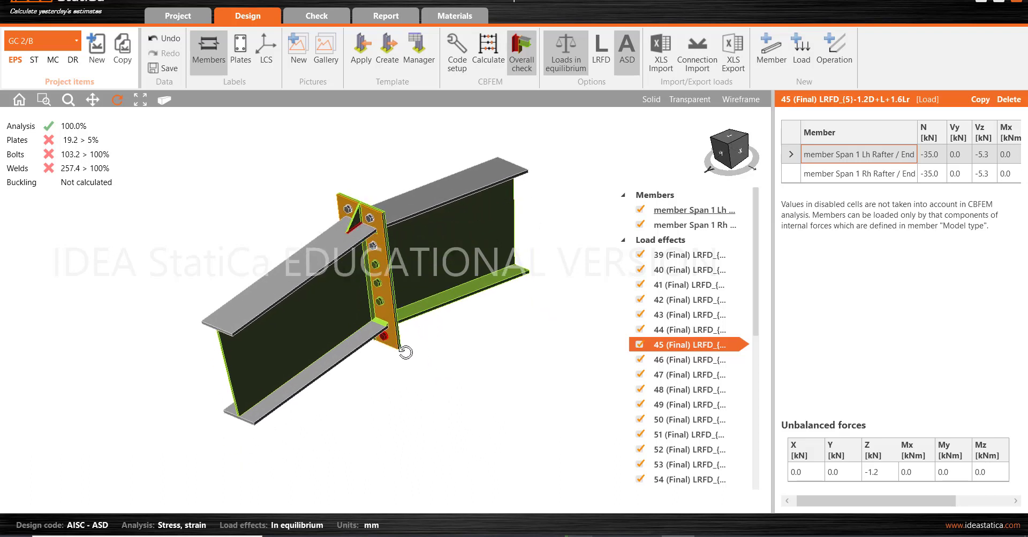
# Examine the overall check on the apex joint in 3D, from both sides and close up at the lower ribs and bolts
pyautogui.moveTo(389, 253); pyautogui.dragTo(425, 265, button='middle')
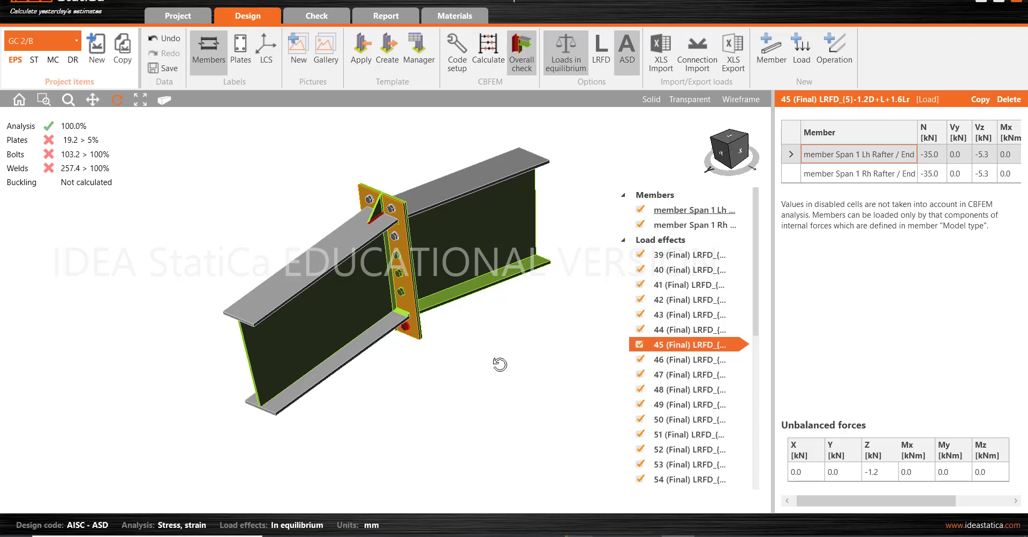
pyautogui.moveTo(457, 307); pyautogui.dragTo(460, 292)
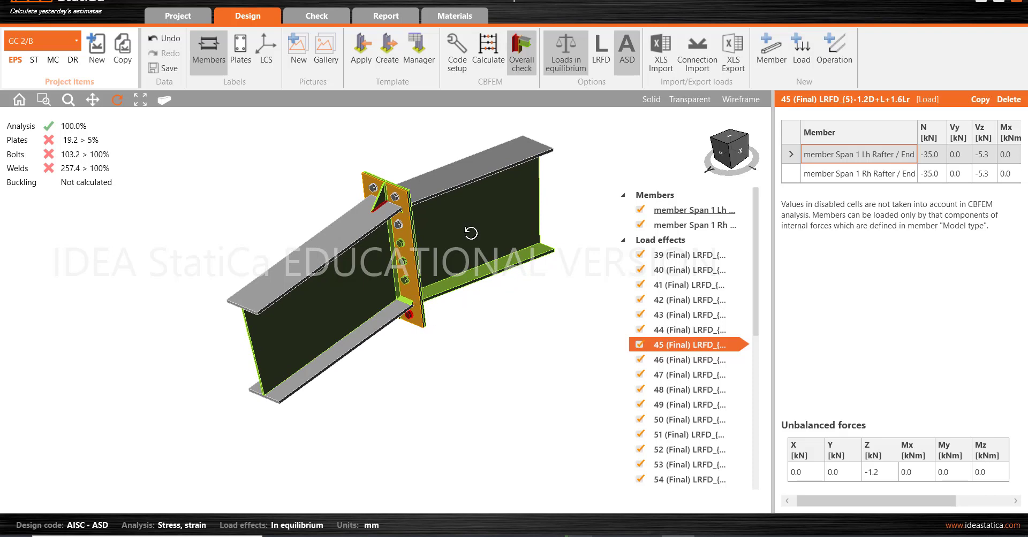
pyautogui.moveTo(477, 234); pyautogui.dragTo(473, 247)
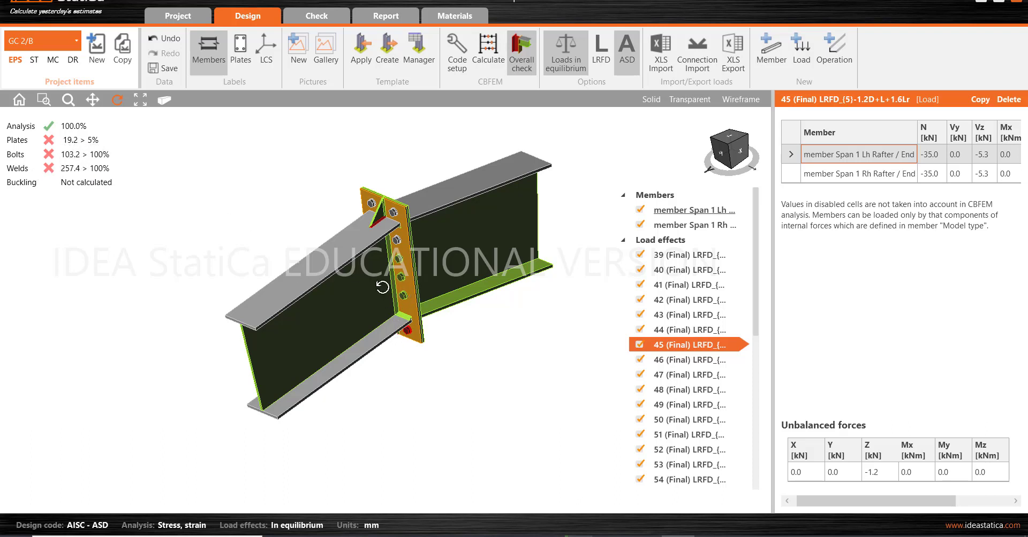
pyautogui.moveTo(396, 308); pyautogui.dragTo(335, 364)
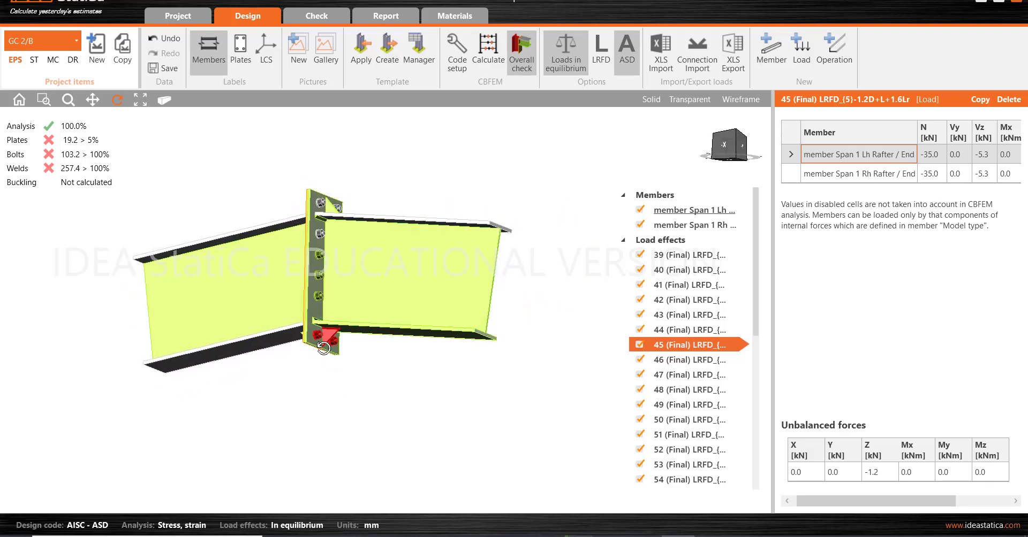
pyautogui.scroll(3, 335, 364)
pyautogui.scroll(2, 413, 331)
pyautogui.moveTo(413, 331); pyautogui.dragTo(352, 340)
pyautogui.scroll(-5, 351, 339)
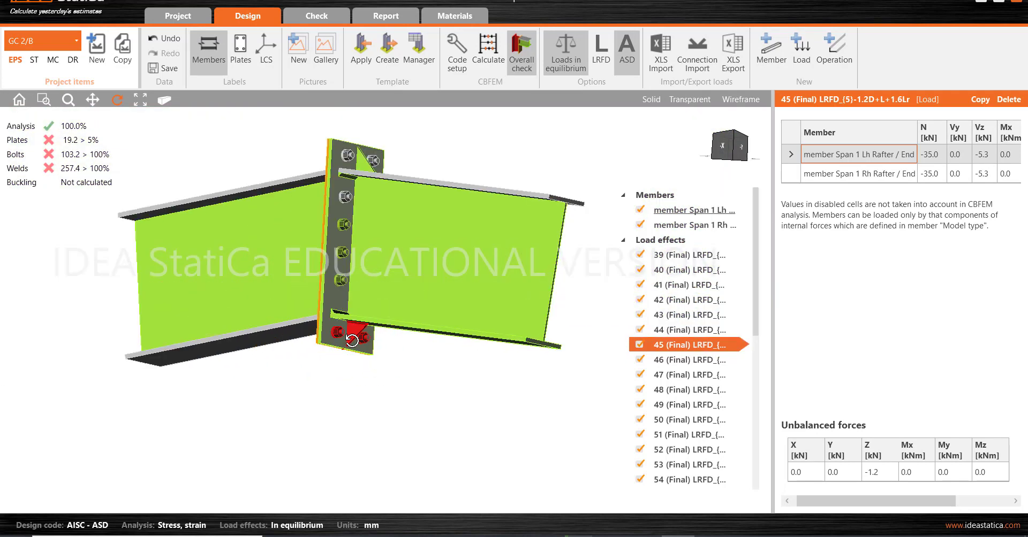
pyautogui.scroll(5, 352, 336)
pyautogui.scroll(-5, 353, 331)
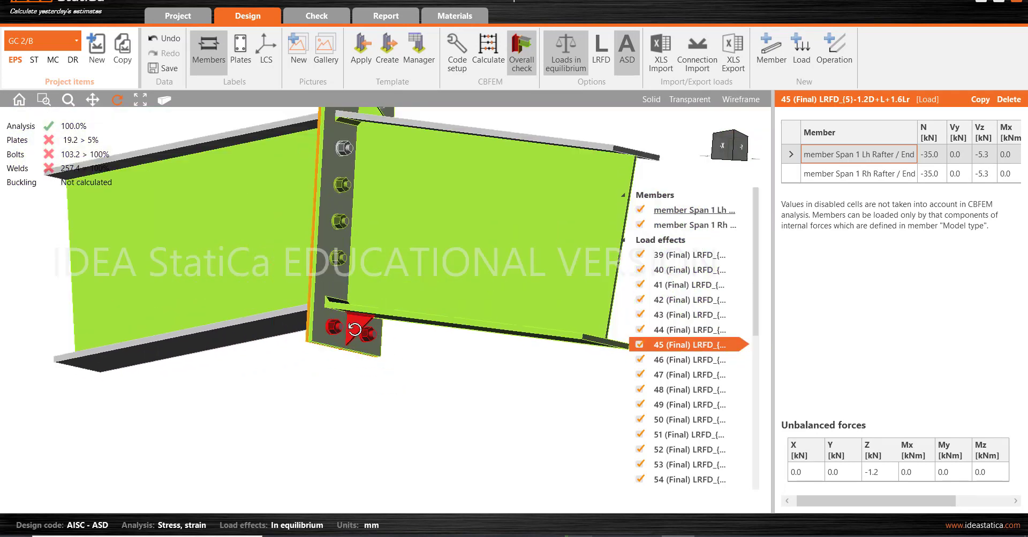
pyautogui.moveTo(355, 333); pyautogui.dragTo(355, 336, button='middle')
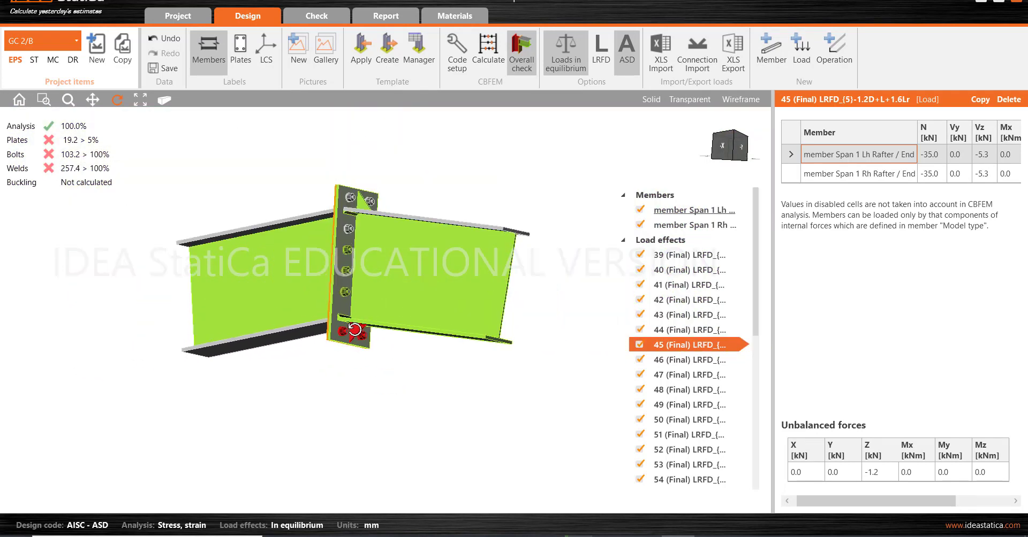
pyautogui.scroll(2, 334, 352)
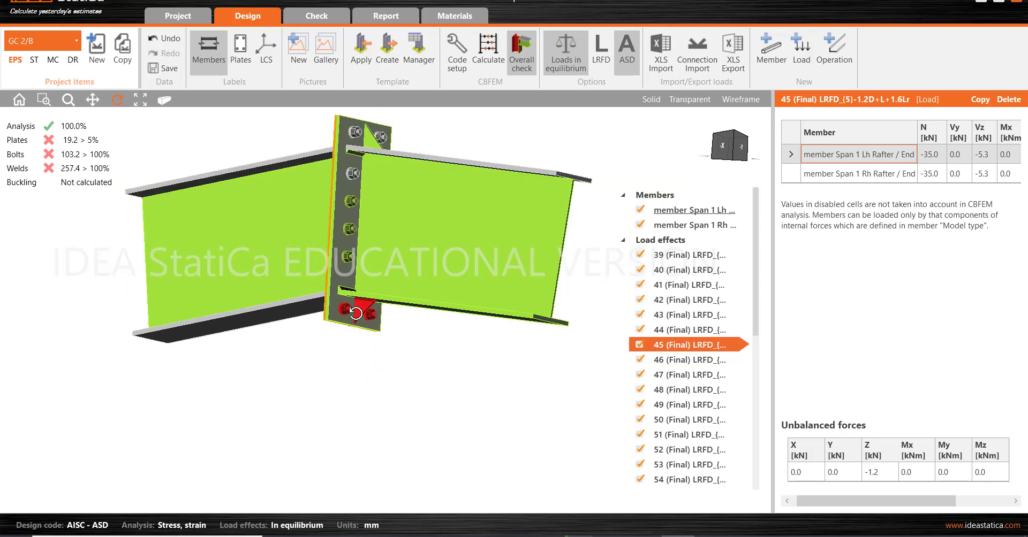
pyautogui.scroll(-5, 685, 342)
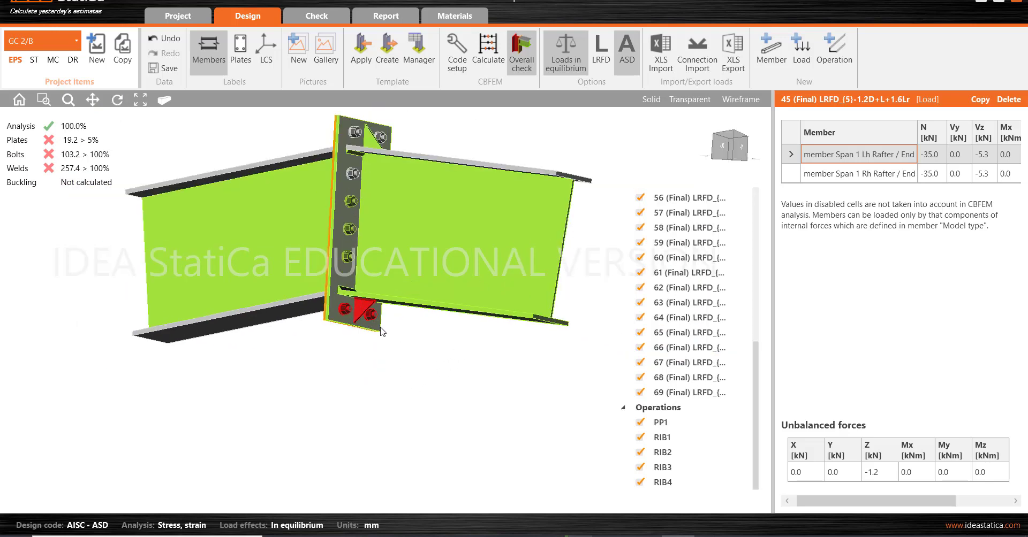
# Set RIB4, under the right-hand rafter's bottom flange, to 10 mm thickness and all its welds to 8 mm
pyautogui.click(360, 305)
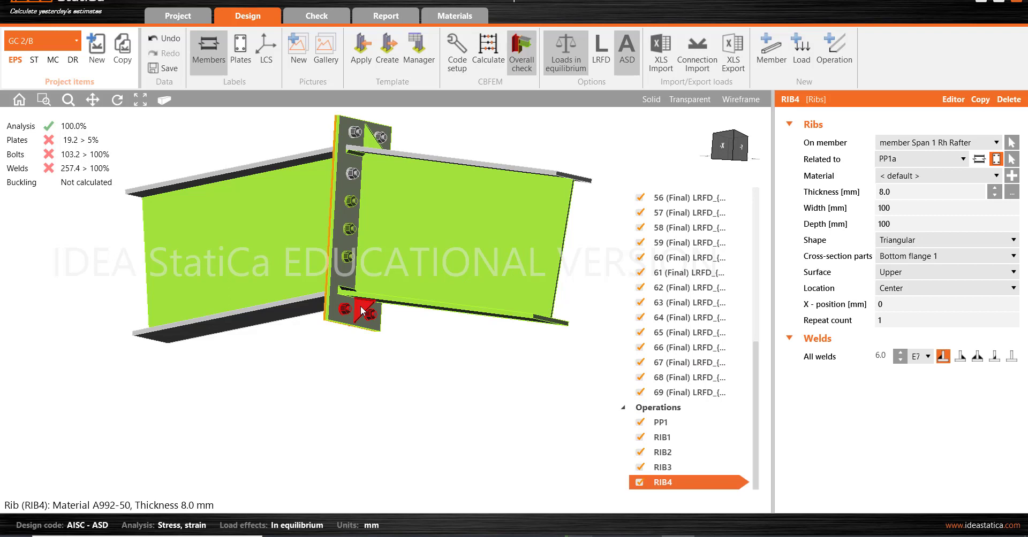
pyautogui.click(863, 196)
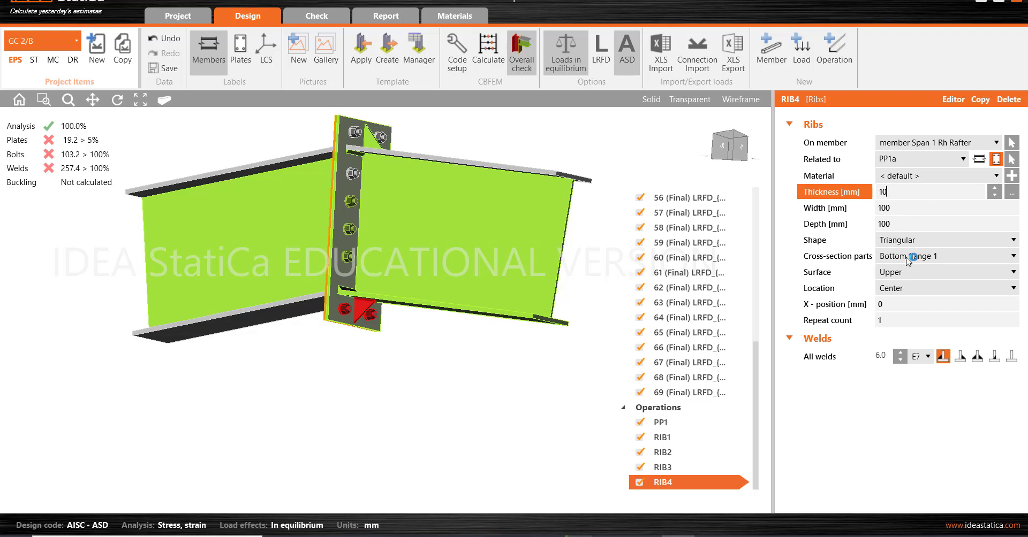
pyautogui.click(908, 211)
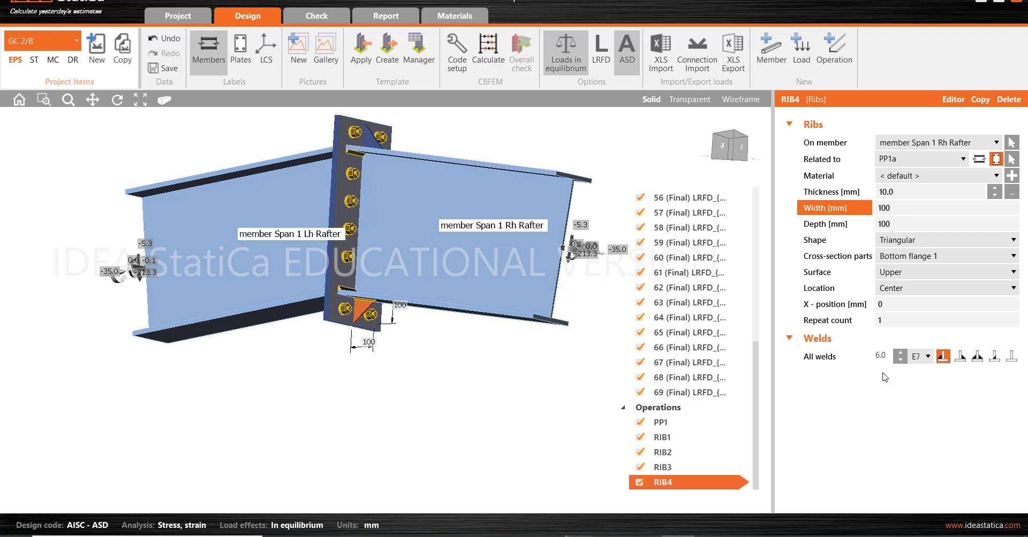
pyautogui.click(900, 353)
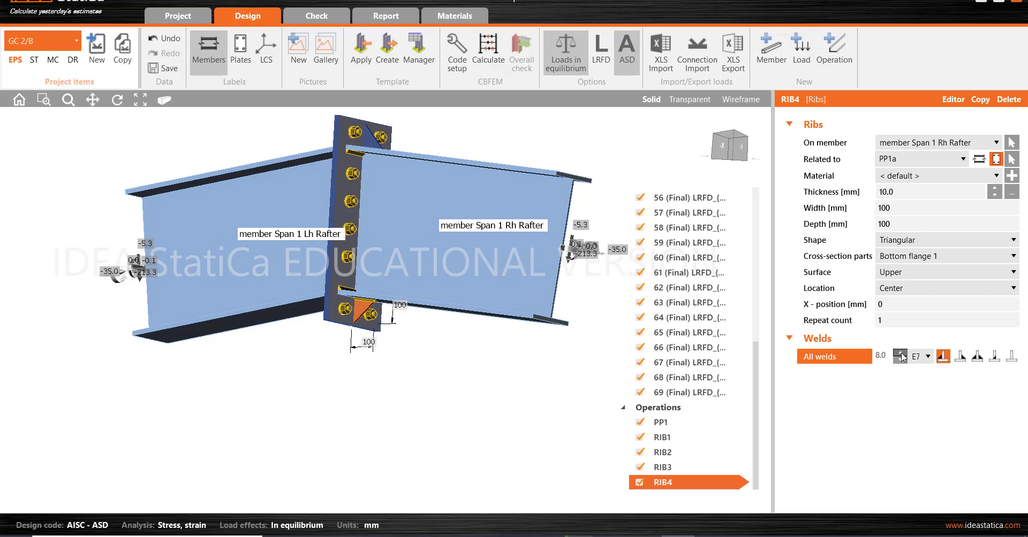
# Set RIB3, above the right-hand rafter's top flange, to 10 mm thickness and all its welds to 8 mm
pyautogui.click(369, 141)
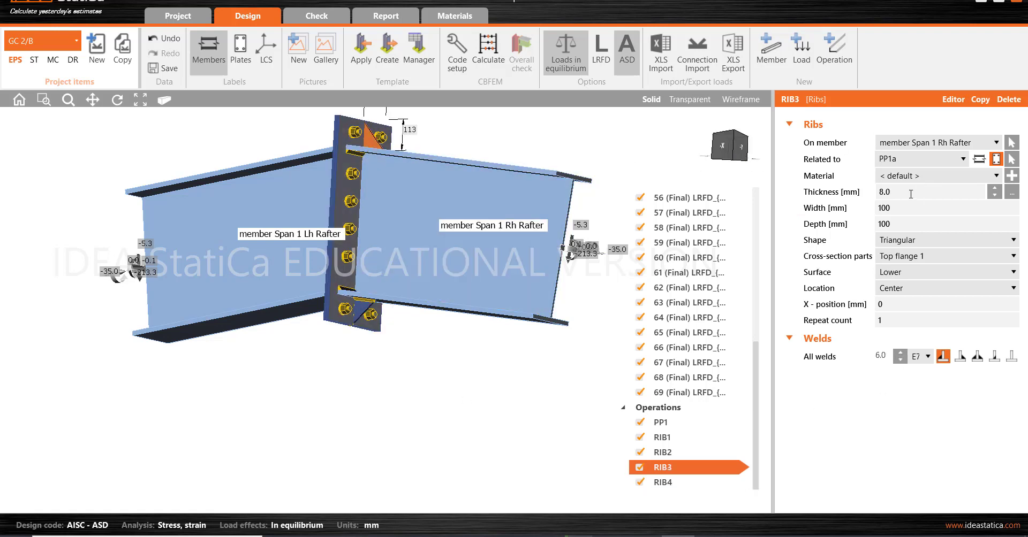
pyautogui.click(838, 197)
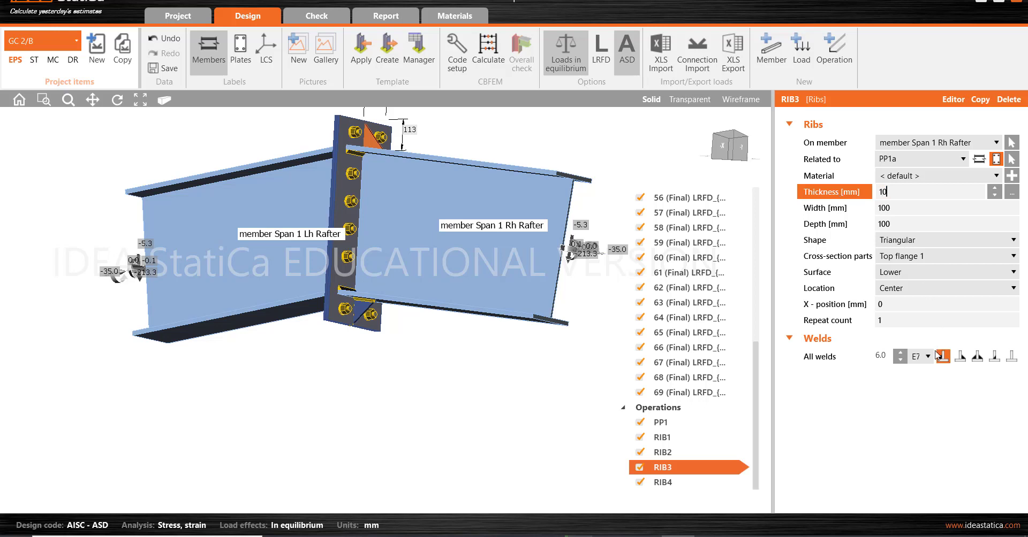
pyautogui.click(898, 354)
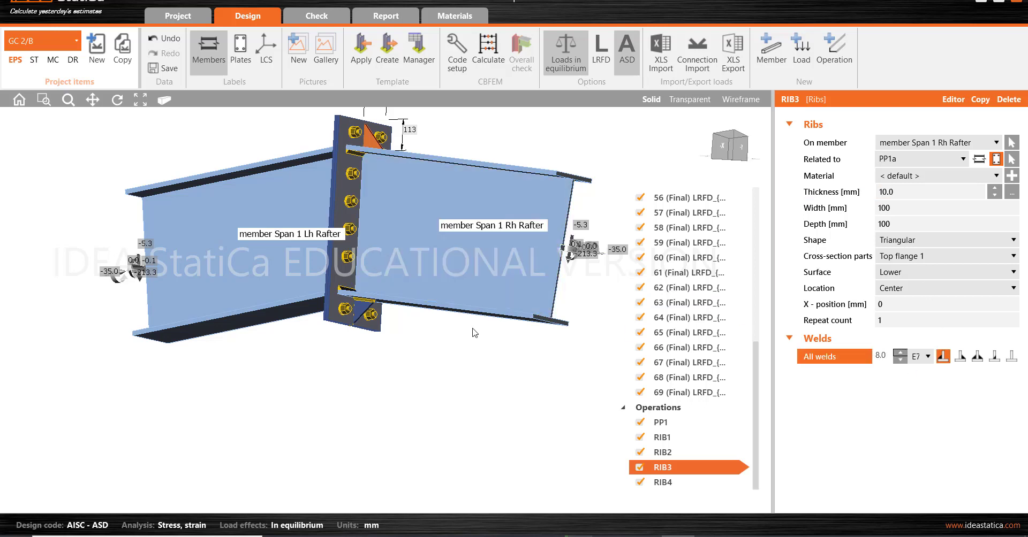
pyautogui.click(428, 370)
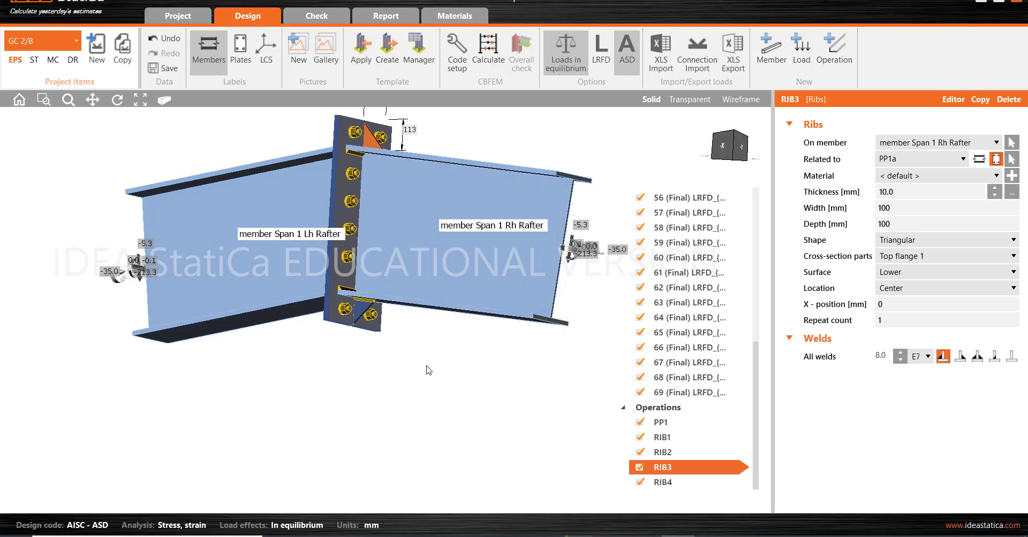
# Set RIB1, above the left-hand rafter's top flange, to 10 mm thickness and increase the size of all its welds
pyautogui.click(117, 104)
pyautogui.moveTo(293, 272)
pyautogui.mouseDown()
pyautogui.moveTo(464, 269)
pyautogui.moveTo(479, 335)
pyautogui.moveTo(479, 324)
pyautogui.moveTo(404, 261)
pyautogui.mouseUp()
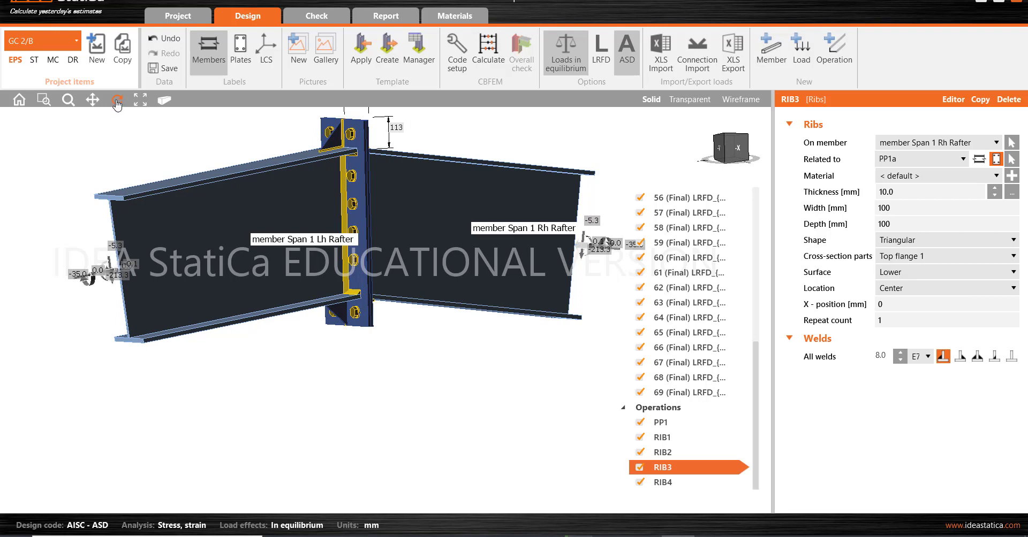
pyautogui.click(335, 140)
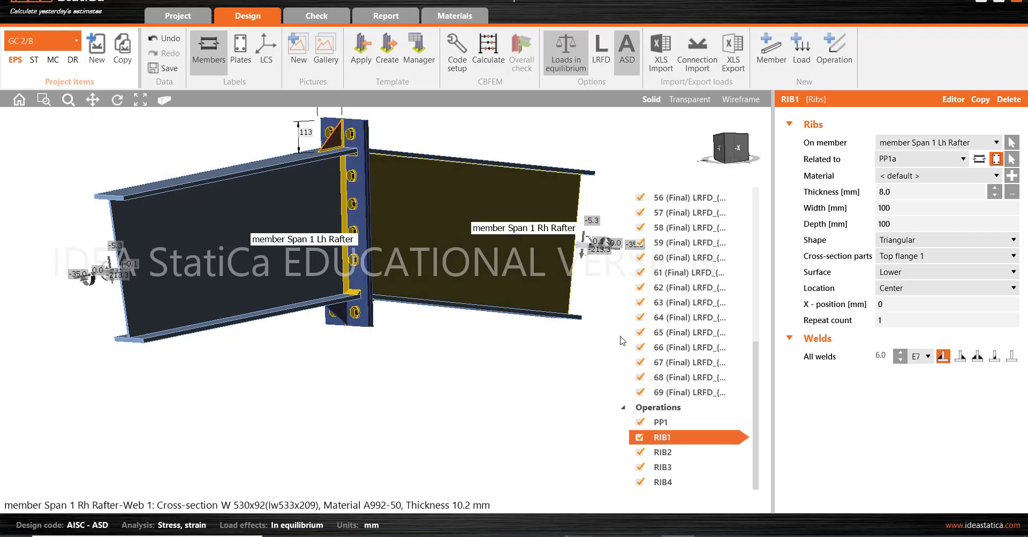
pyautogui.click(898, 192)
pyautogui.write('10')
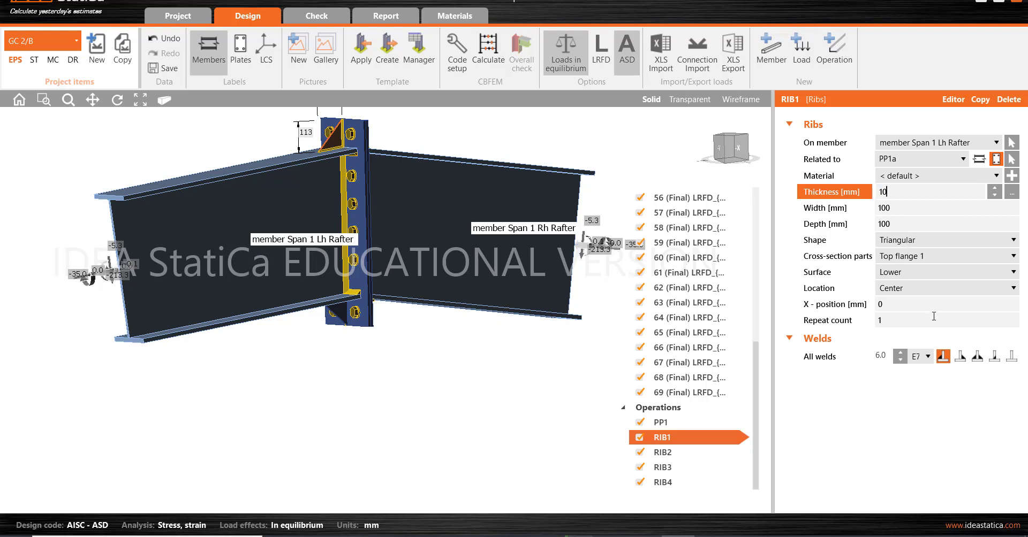
pyautogui.click(898, 353)
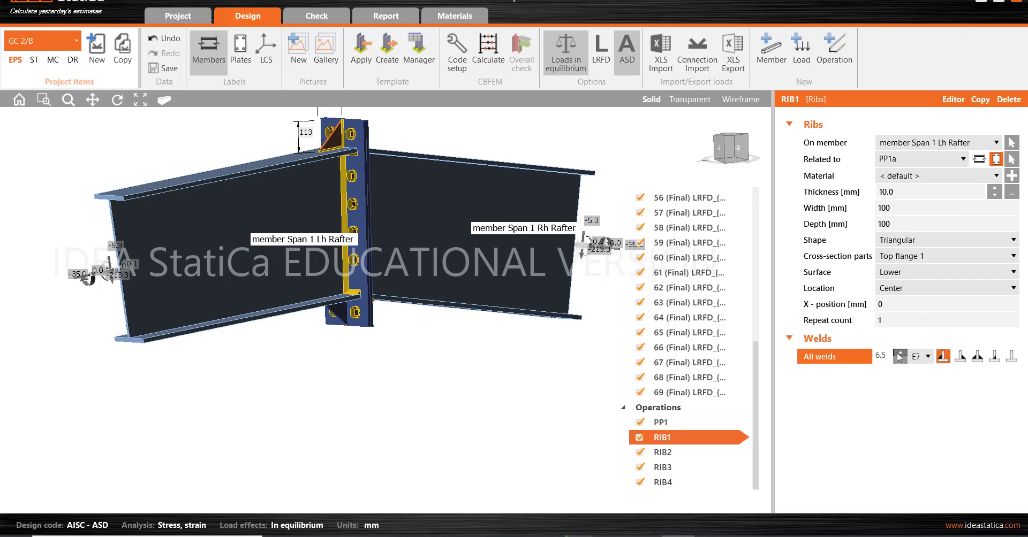
# Set RIB2, under the left-hand rafter's bottom flange, to 10 mm thickness and all its welds to 8 mm
pyautogui.click(339, 317)
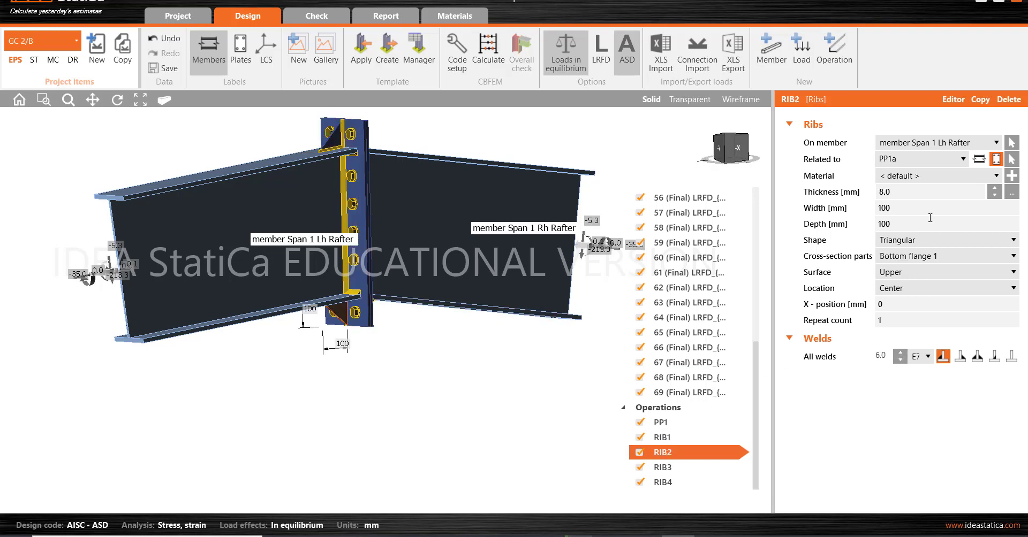
pyautogui.click(909, 190)
pyautogui.write('10')
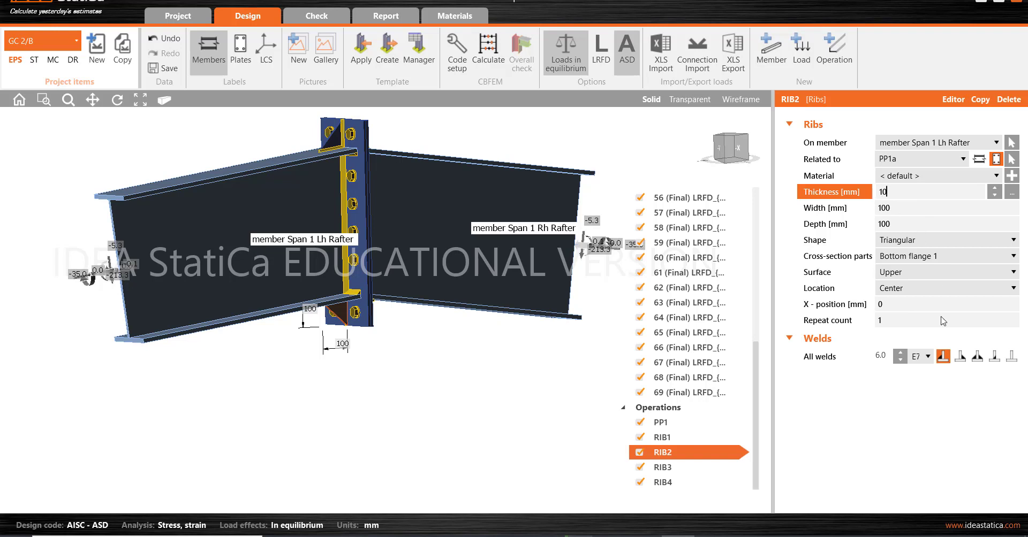
pyautogui.click(901, 357)
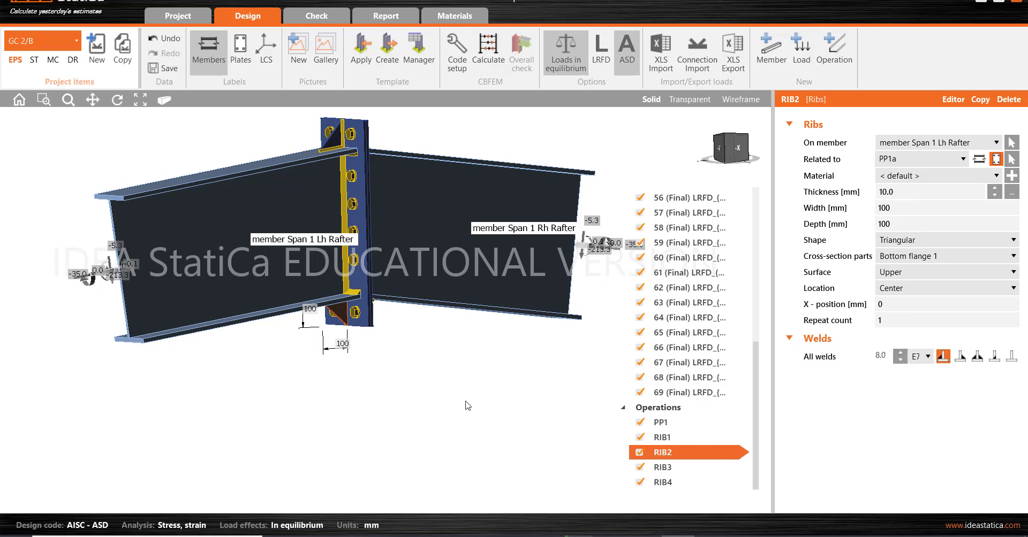
# Change the bolt assembly of plate-to-plate operation PP1 to 24 A325M
pyautogui.moveTo(416, 262); pyautogui.dragTo(433, 300, button='middle')
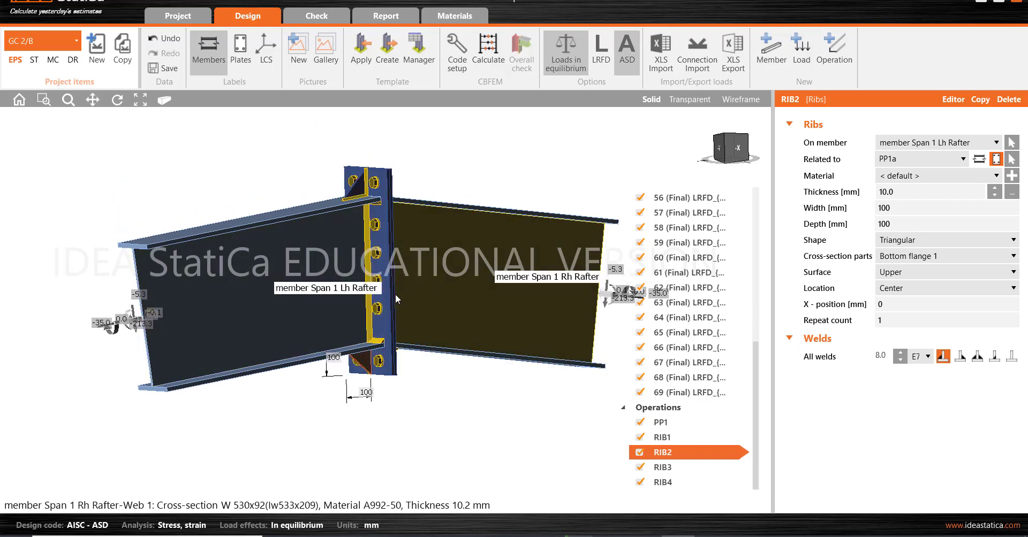
pyautogui.scroll(-2, 322, 279)
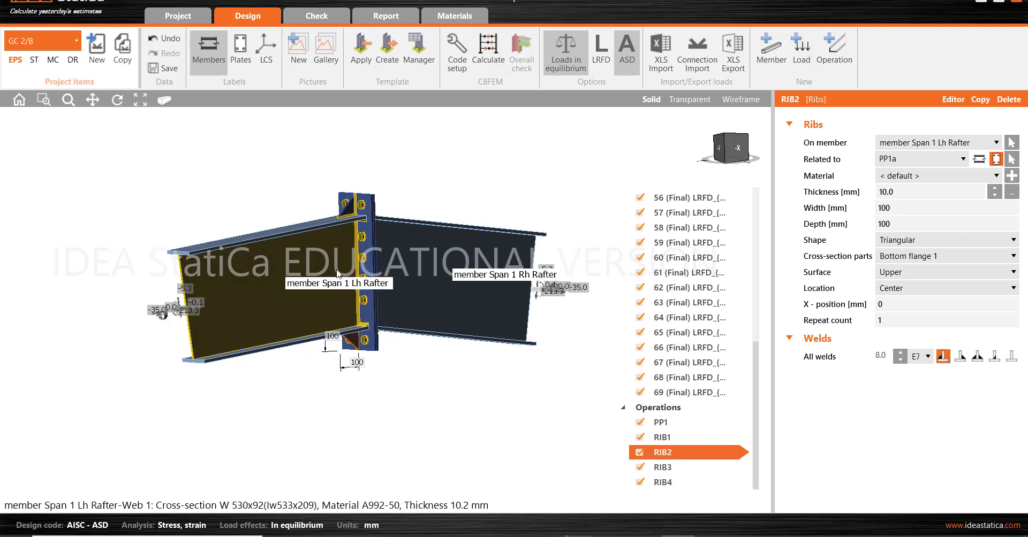
pyautogui.moveTo(338, 273); pyautogui.dragTo(401, 263, button='right')
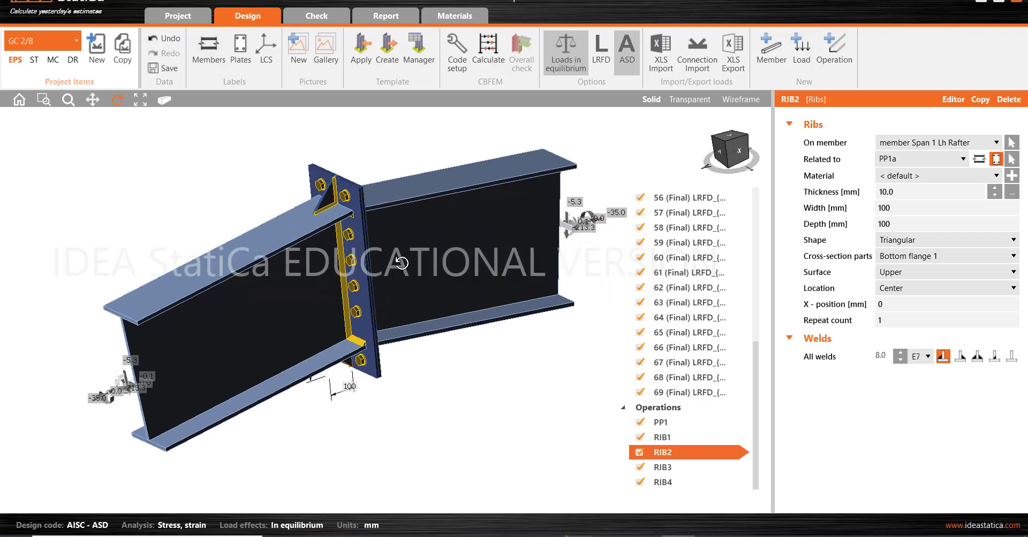
pyautogui.scroll(1, 402, 273)
pyautogui.scroll(1, 361, 265)
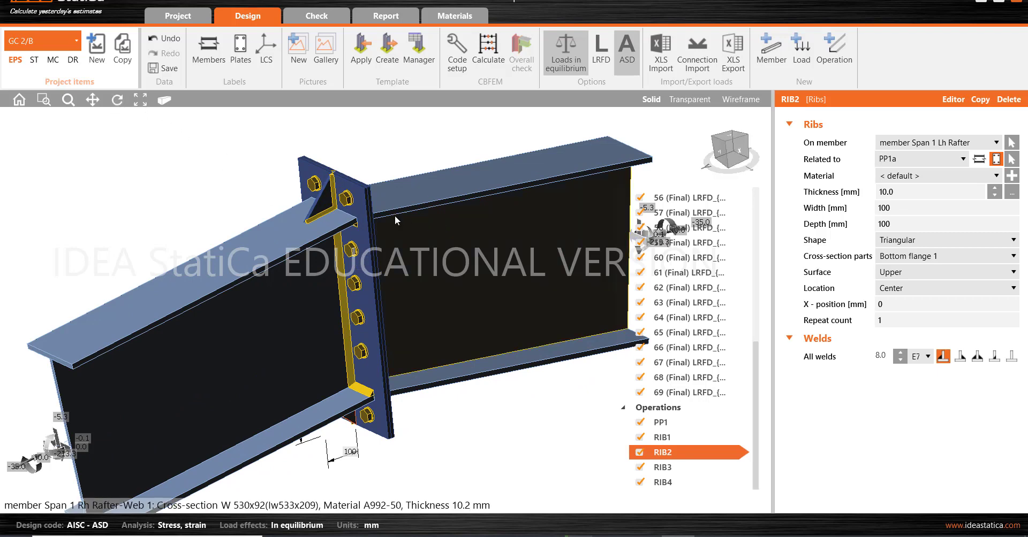
pyautogui.click(349, 203)
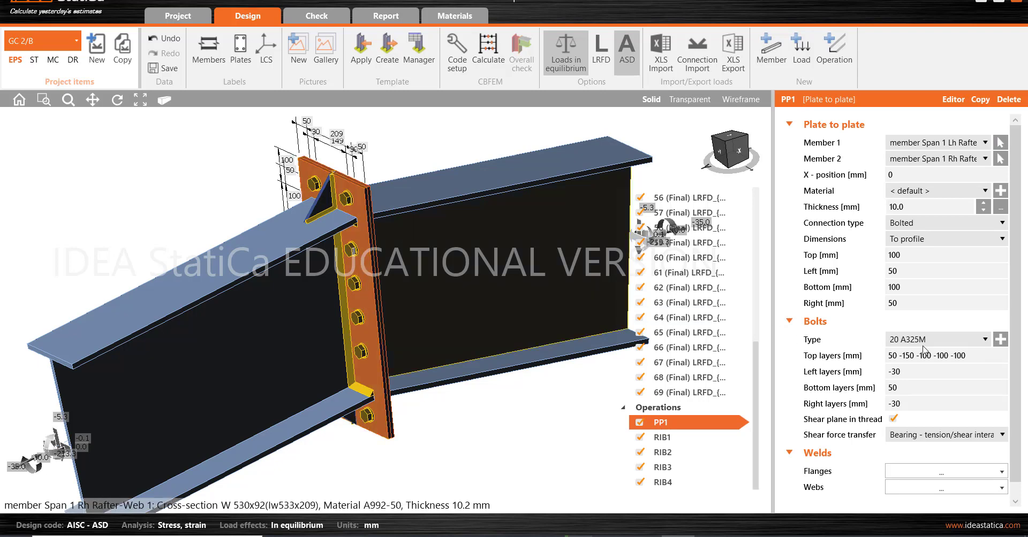
pyautogui.click(985, 340)
pyautogui.click(985, 340)
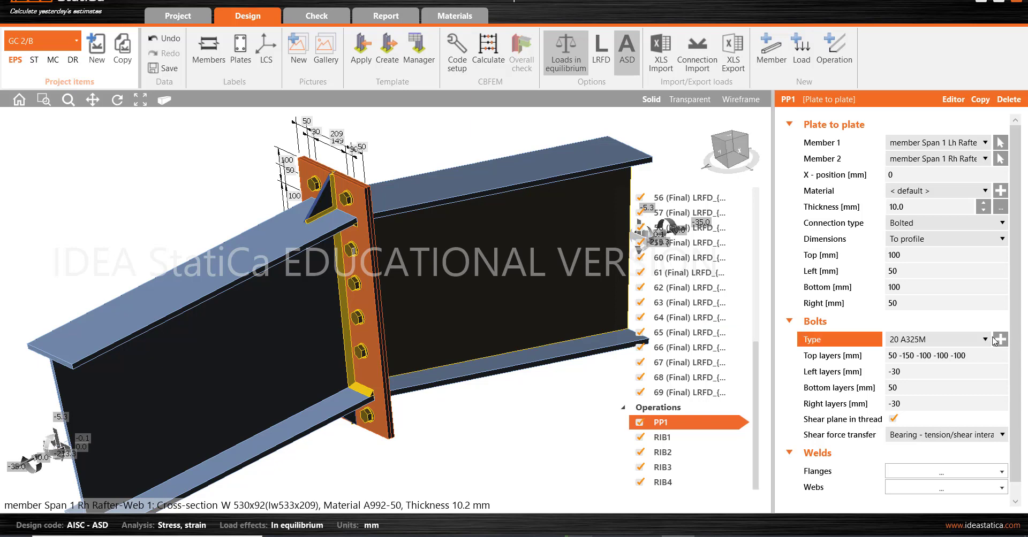
pyautogui.click(1000, 340)
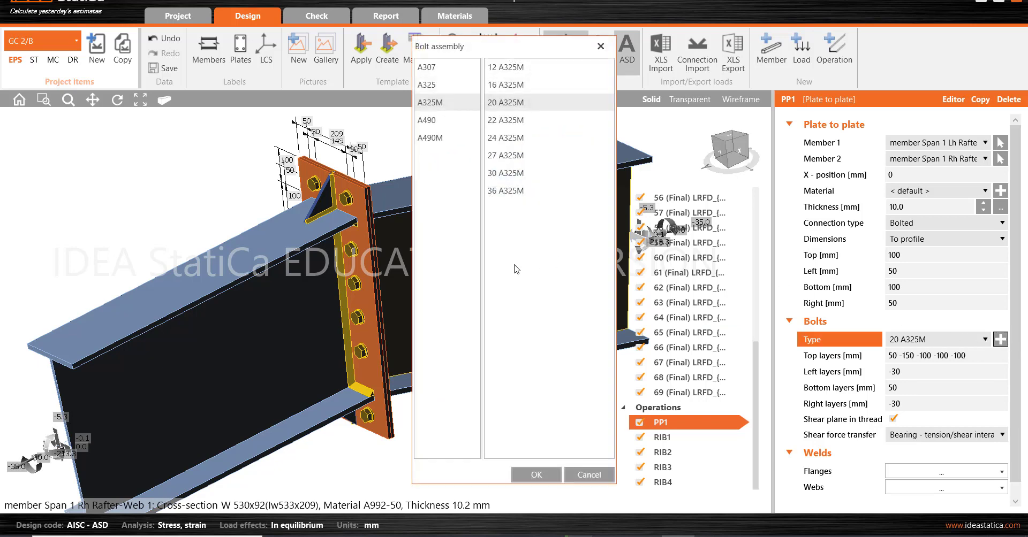
pyautogui.click(433, 105)
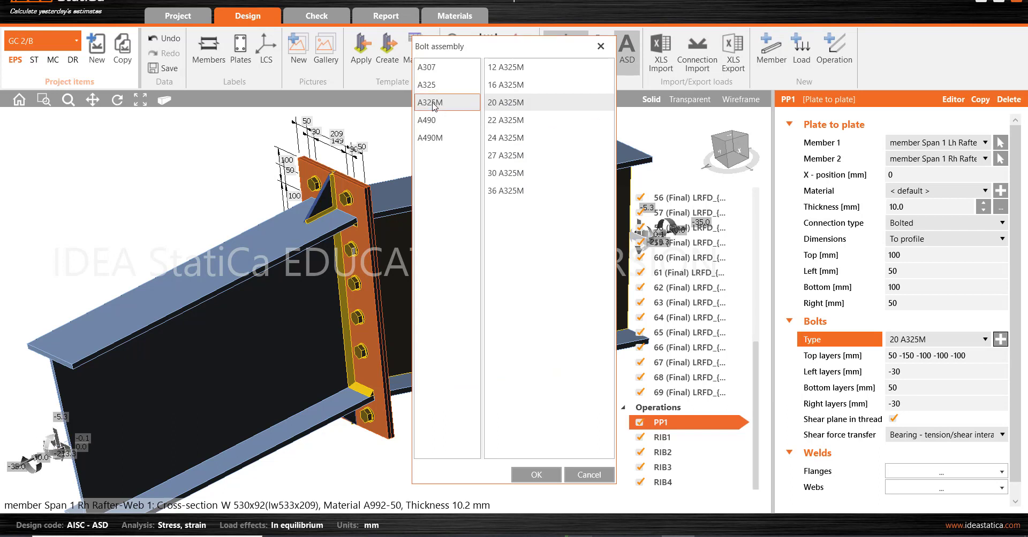
pyautogui.click(508, 140)
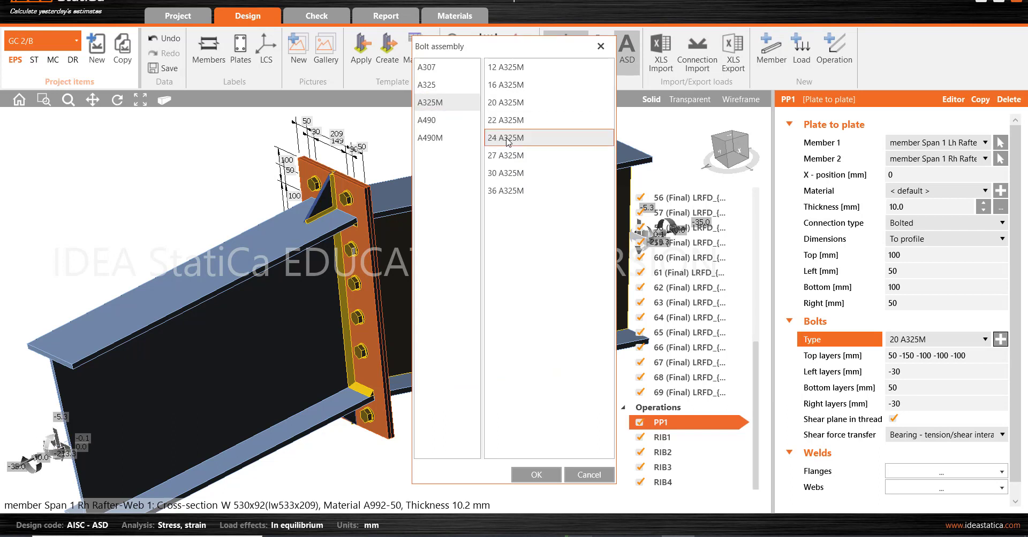
pyautogui.click(538, 475)
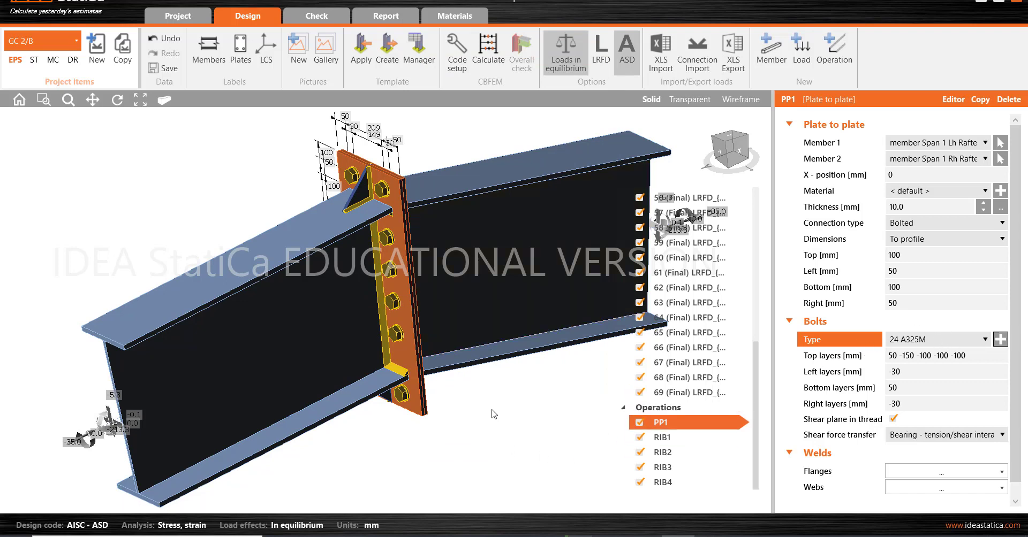
pyautogui.moveTo(394, 314); pyautogui.dragTo(385, 306, button='right')
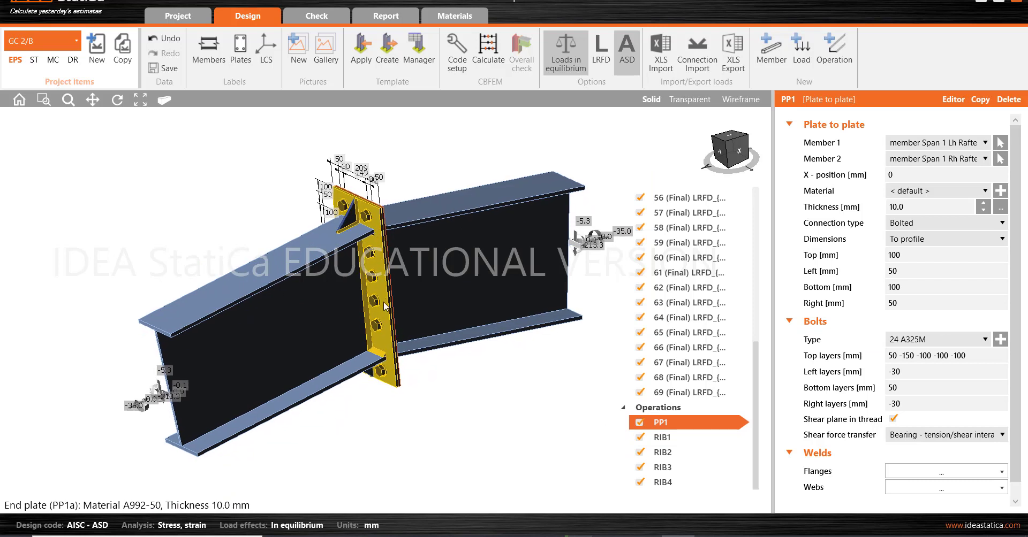
# Save the project and calculate connection GC 2/B with the revised bolts, ribs and welds
pyautogui.click(162, 69)
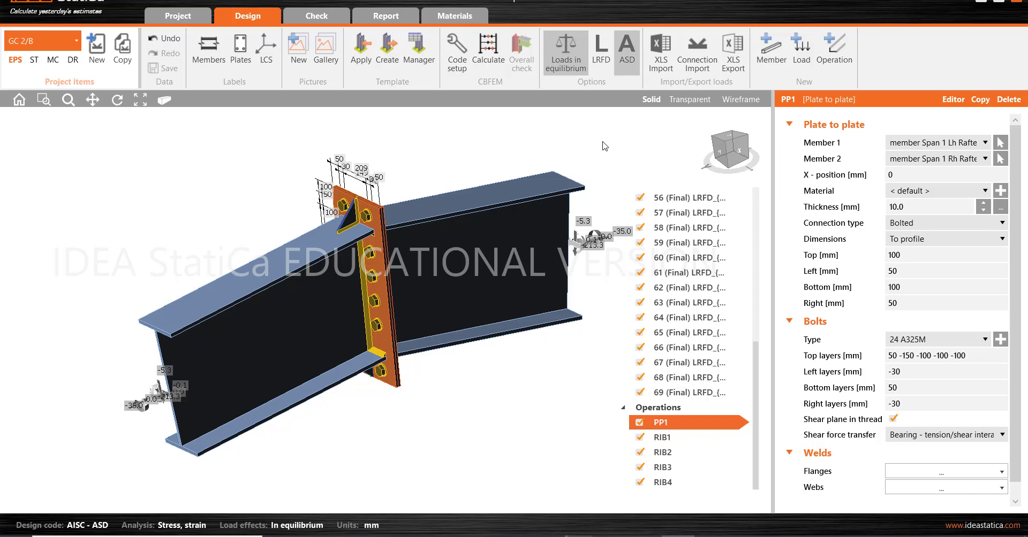
pyautogui.click(490, 52)
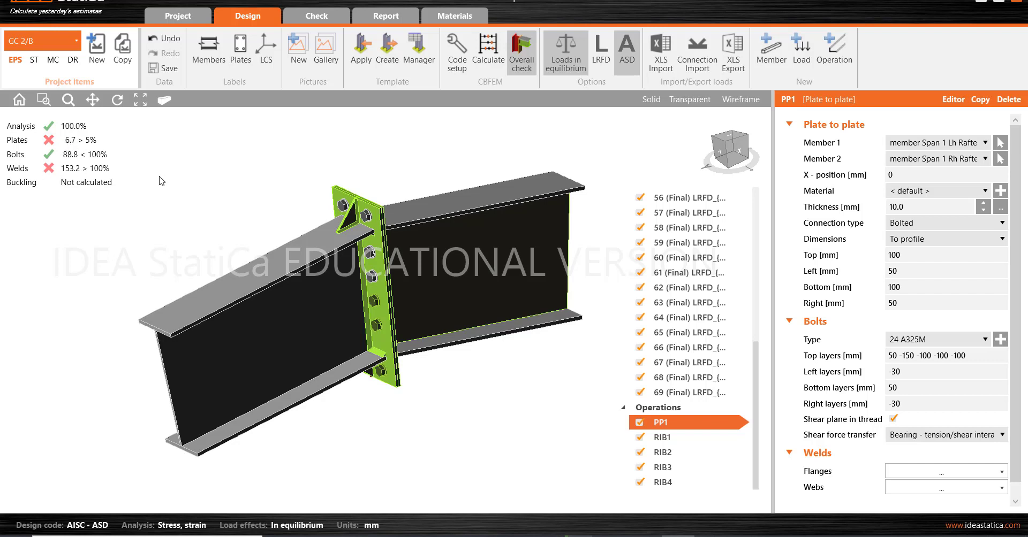
# Inspect the bolts and RIB1 at the end plate joint, and recalculate the connection
pyautogui.click(117, 100)
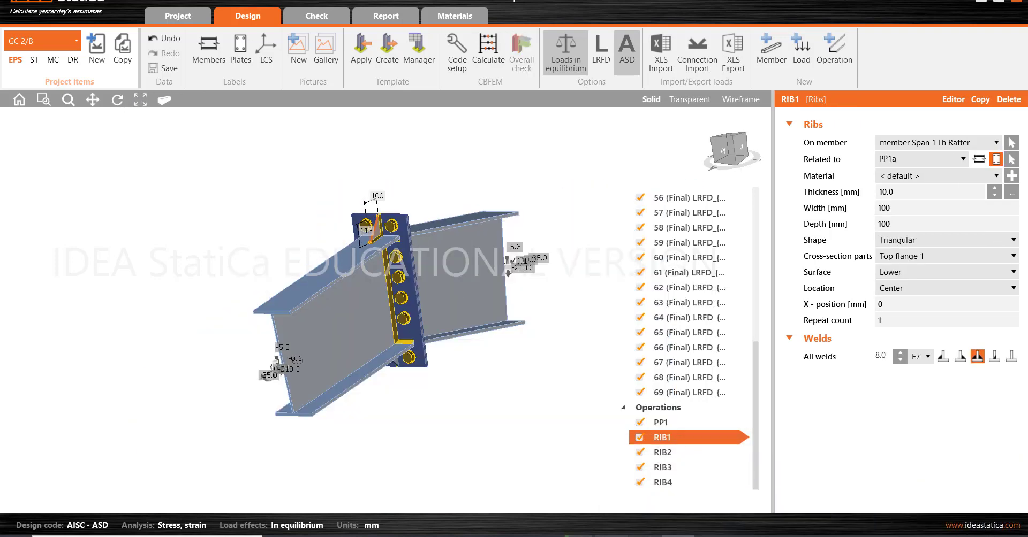
pyautogui.moveTo(374, 316); pyautogui.dragTo(396, 339, button='middle')
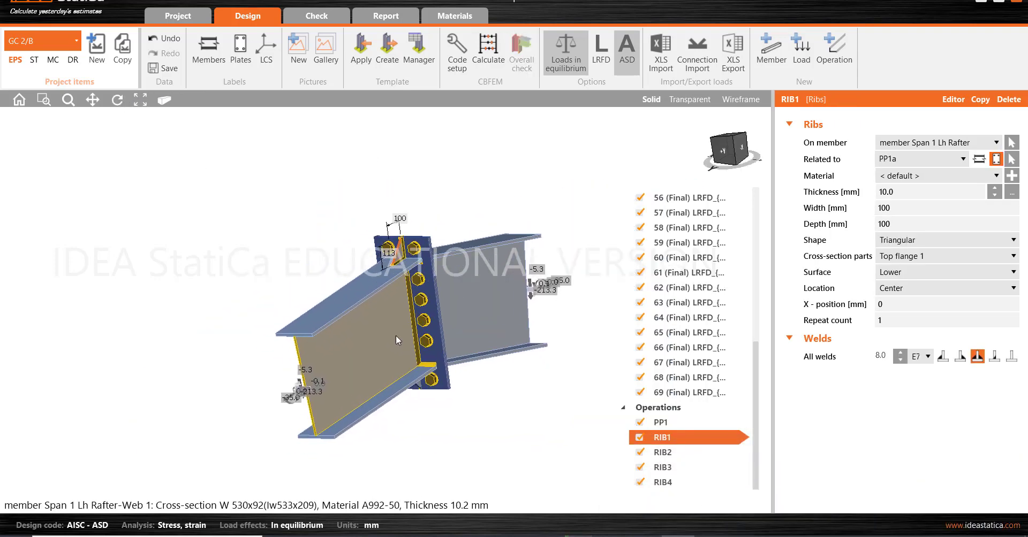
pyautogui.scroll(2, 405, 281)
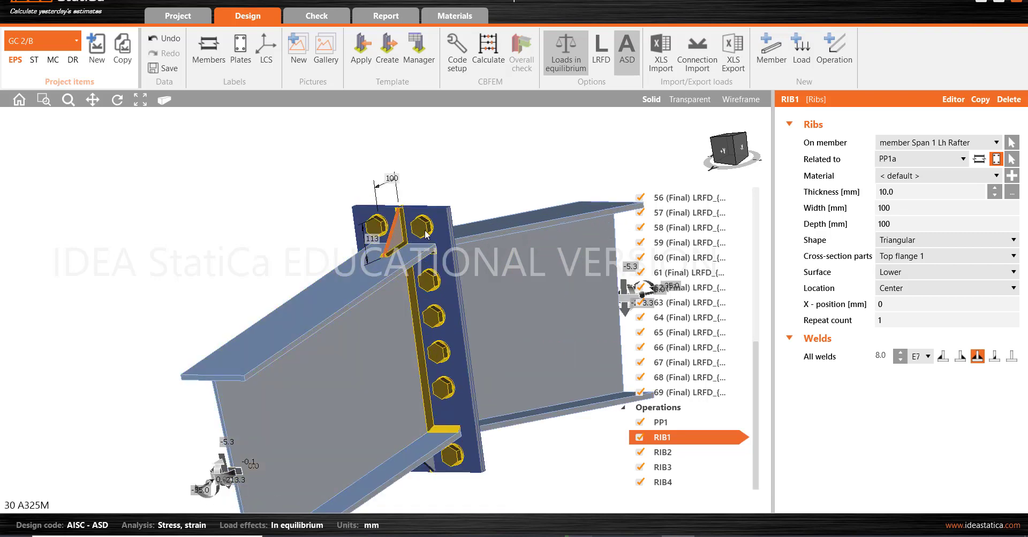
pyautogui.scroll(-3, 402, 239)
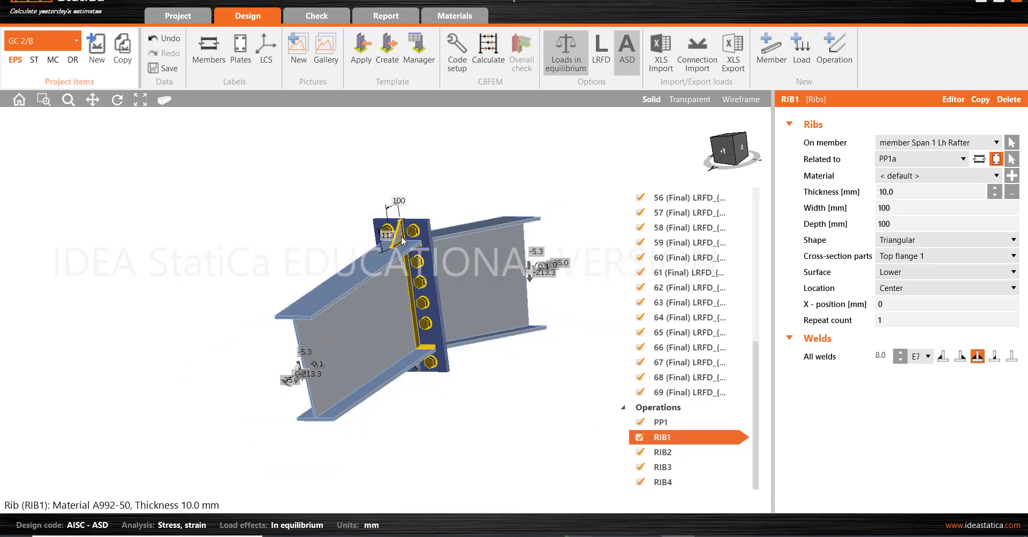
pyautogui.click(488, 51)
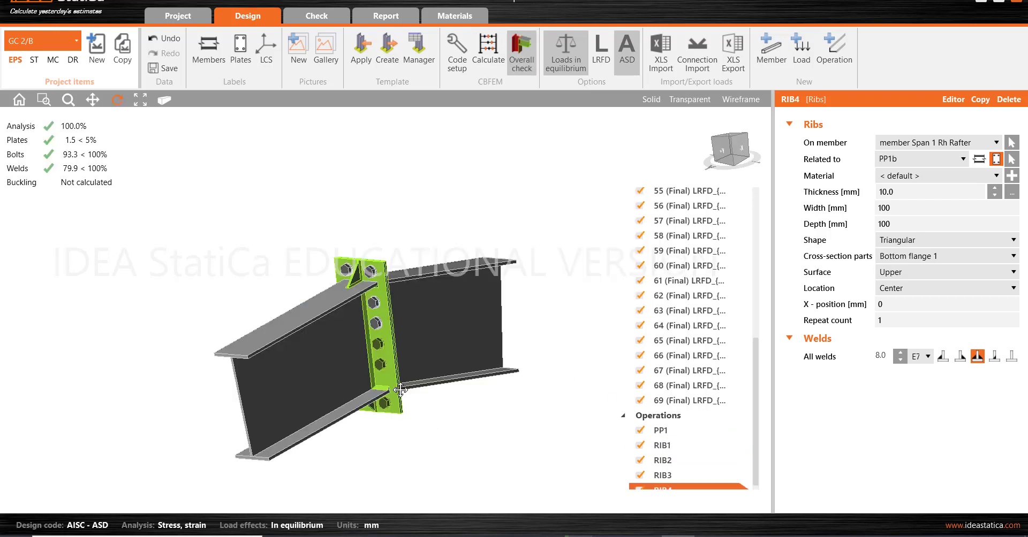
# Review the overall check on the joint model and display the strain check for the extreme load effect
pyautogui.moveTo(440, 424); pyautogui.dragTo(436, 383, button='right')
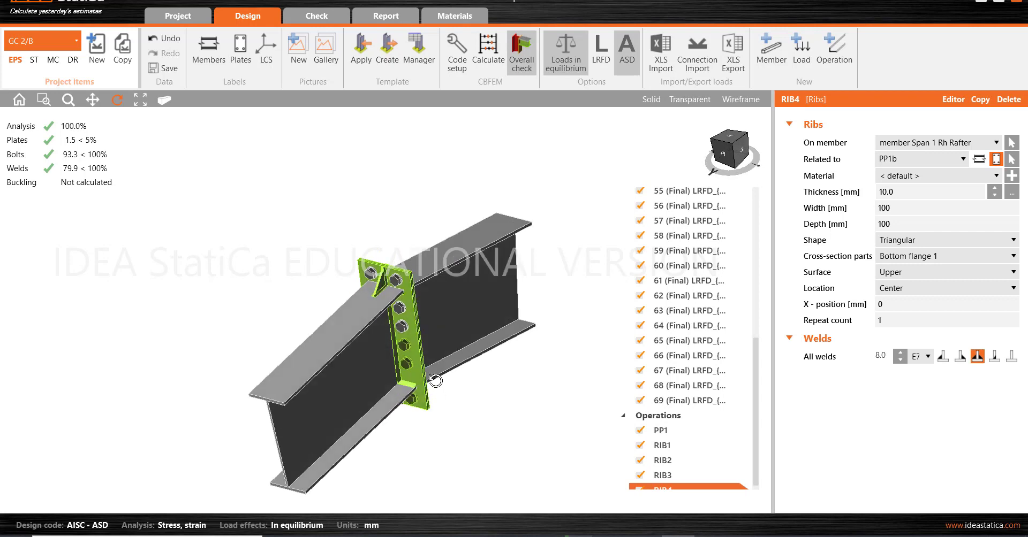
pyautogui.moveTo(424, 321)
pyautogui.mouseDown(button='right')
pyautogui.moveTo(434, 310)
pyautogui.moveTo(438, 349)
pyautogui.moveTo(432, 330)
pyautogui.mouseUp(button='right')
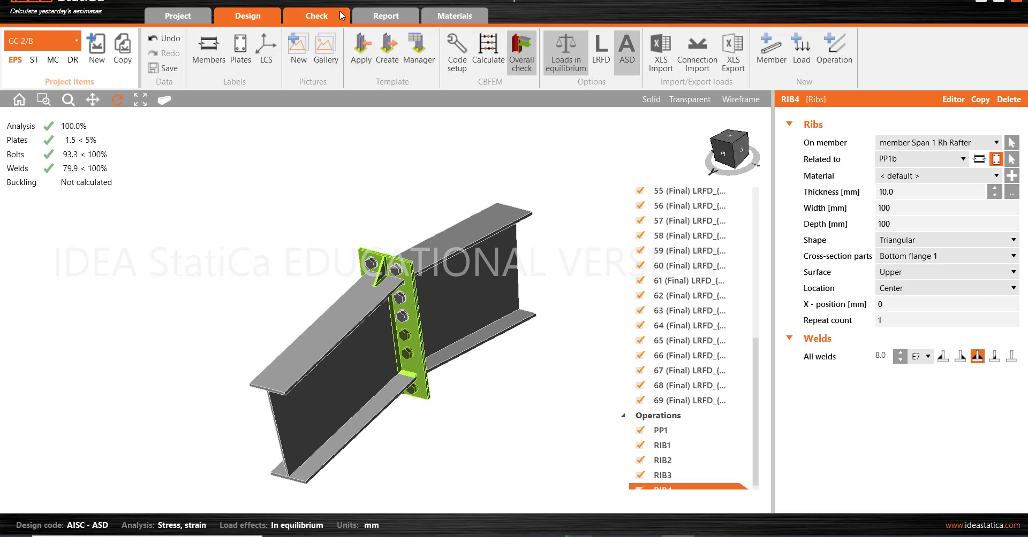
pyautogui.click(321, 18)
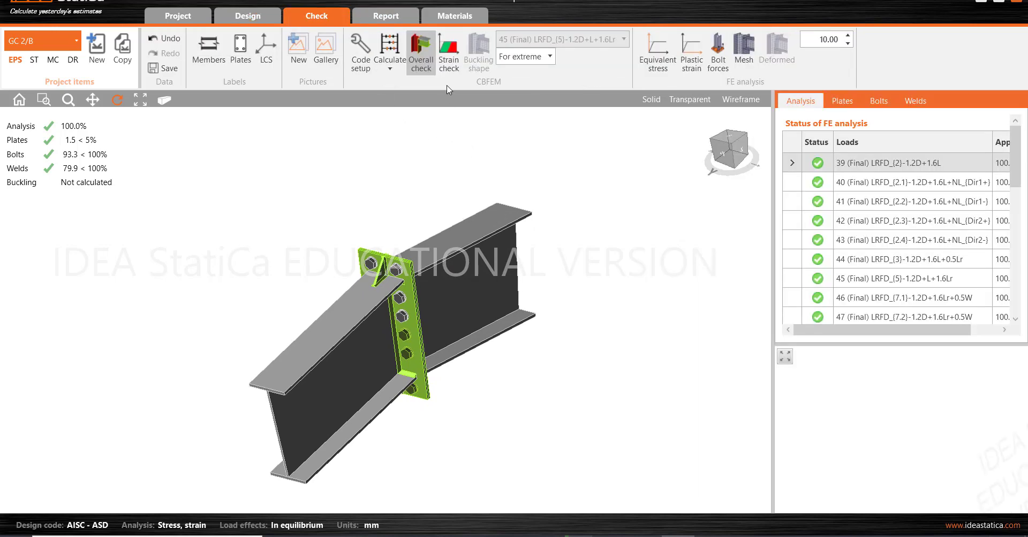
pyautogui.click(448, 57)
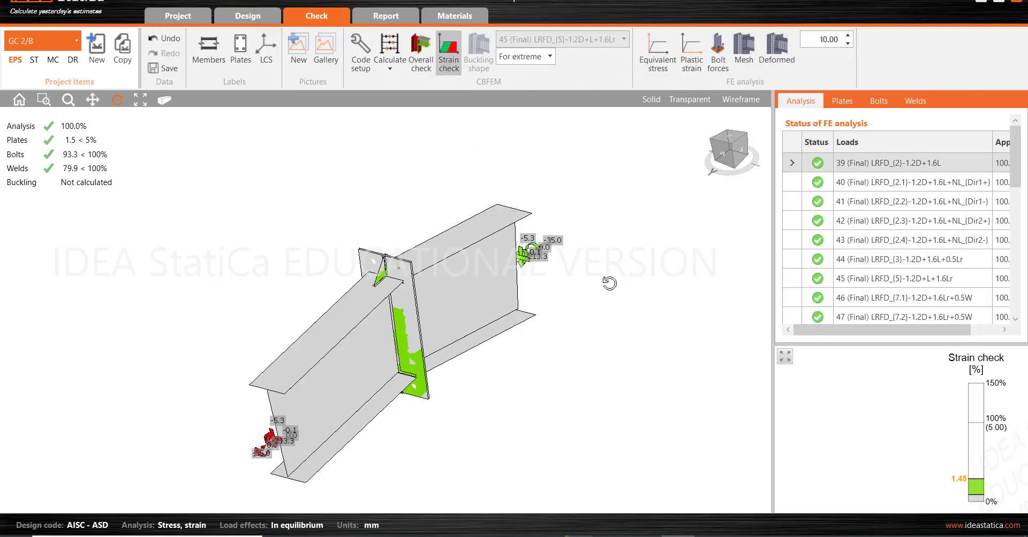
# Display the equivalent stress and examine its distribution over the rafters, end plates and ribs
pyautogui.click(654, 62)
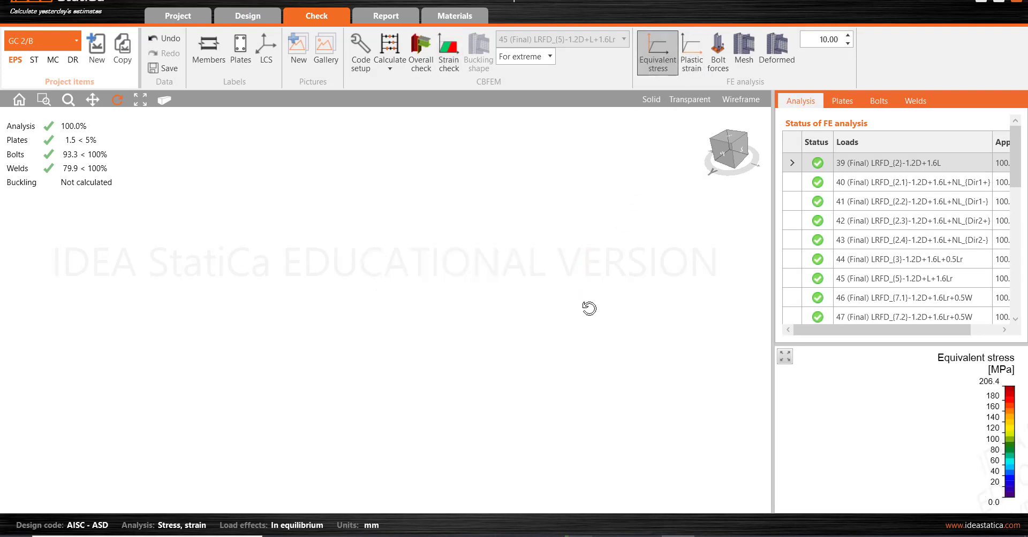
pyautogui.moveTo(496, 348); pyautogui.dragTo(476, 313)
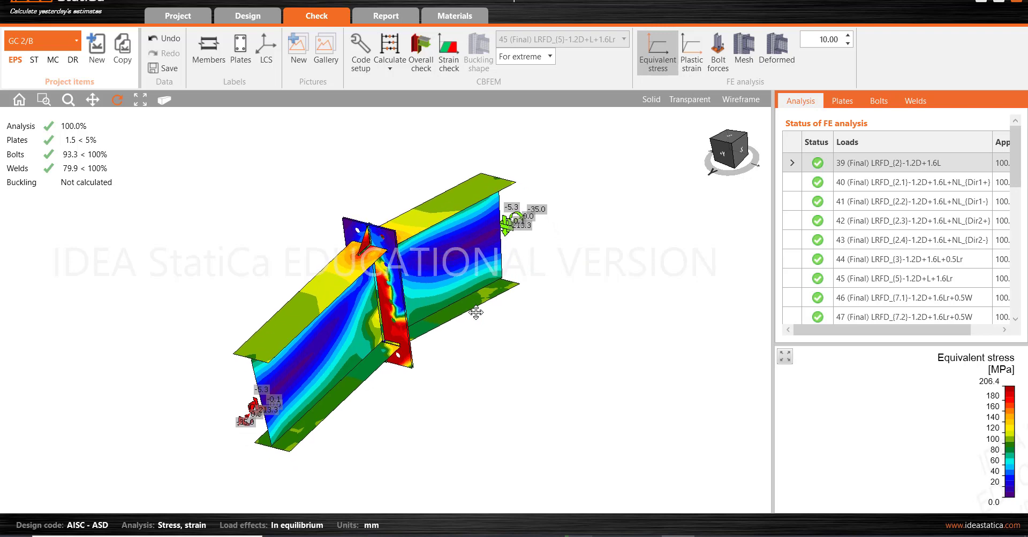
pyautogui.moveTo(371, 356); pyautogui.dragTo(346, 343)
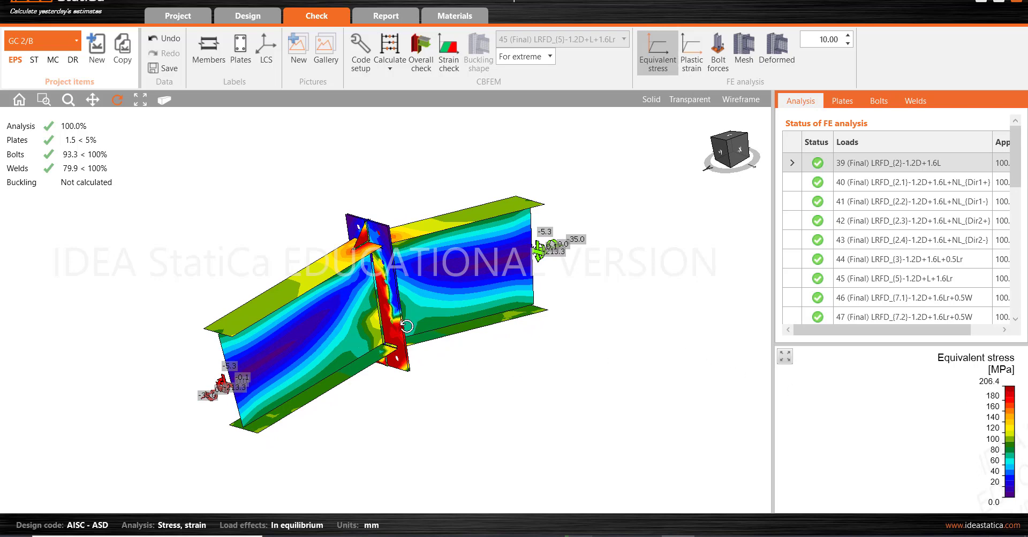
pyautogui.moveTo(369, 336); pyautogui.dragTo(400, 329)
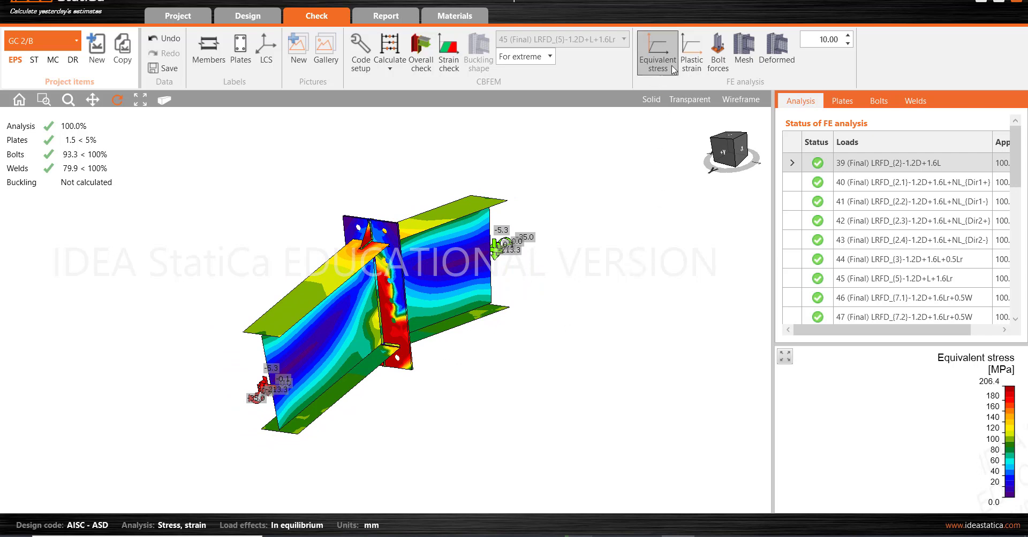
# View the finite element mesh and deformed shape on the equivalent stress plot, and hide both again
pyautogui.click(741, 52)
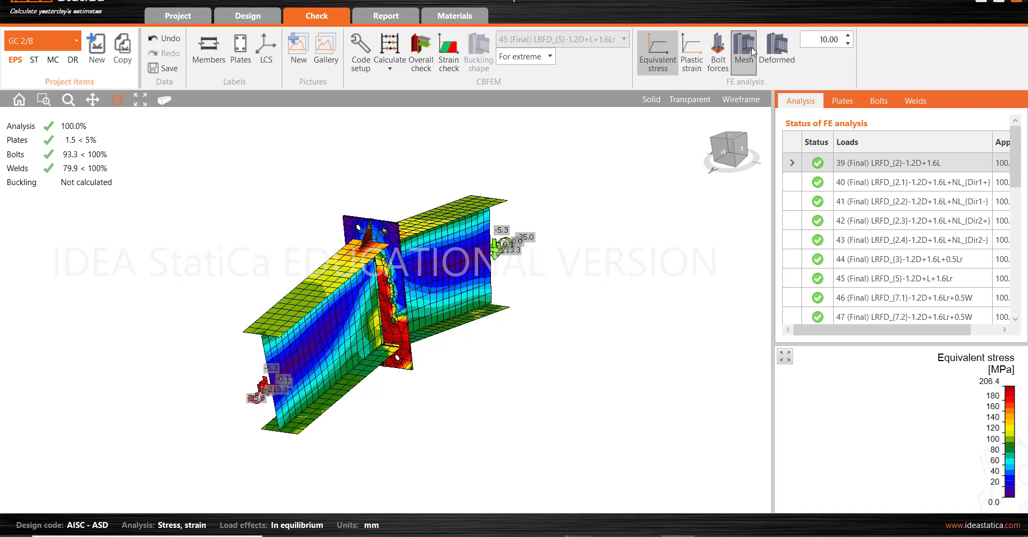
pyautogui.click(773, 53)
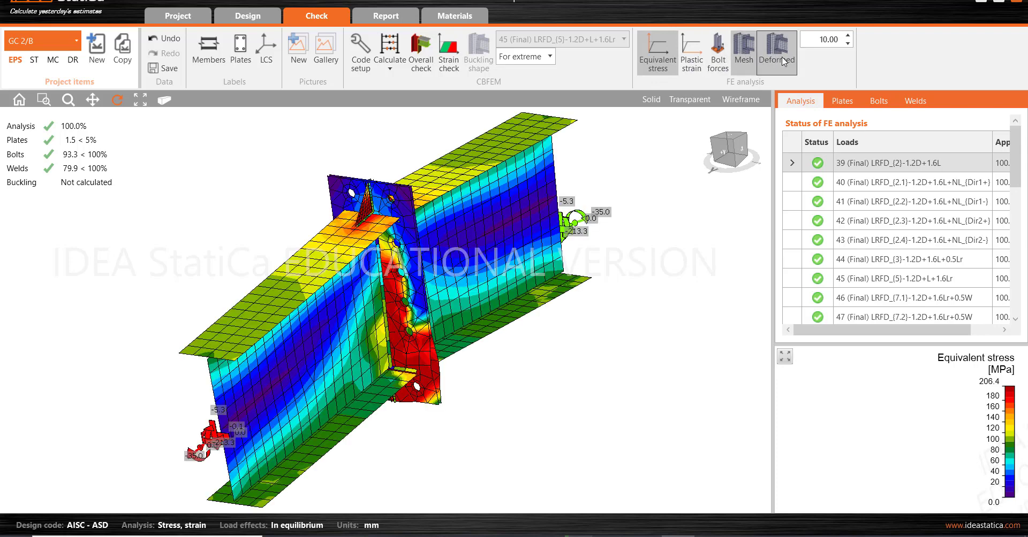
pyautogui.click(753, 63)
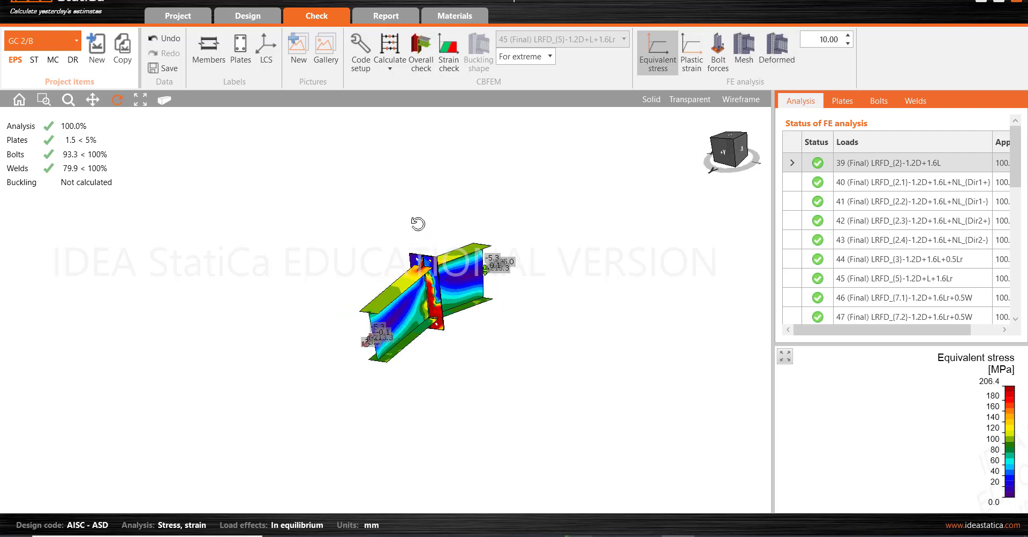
# Open the detailed report for GC 2/B and read the member, cross-section, bolt and load effect data
pyautogui.click(397, 15)
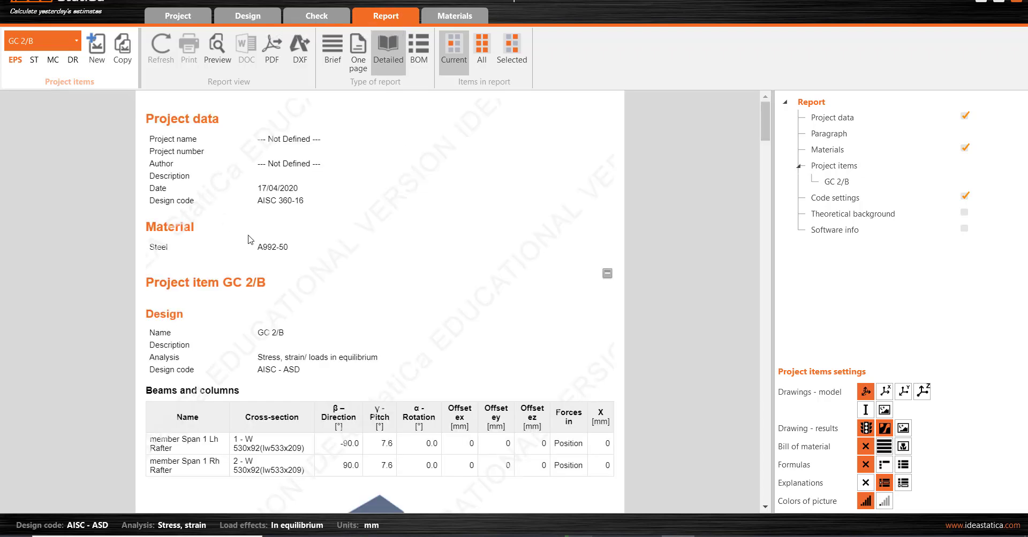
pyautogui.scroll(-5, 307, 293)
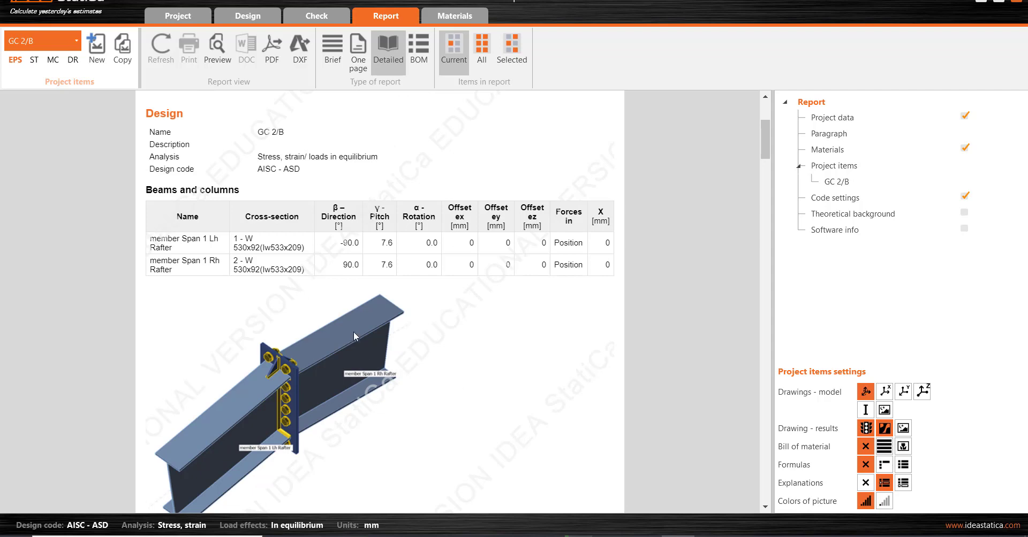
pyautogui.scroll(-12, 353, 332)
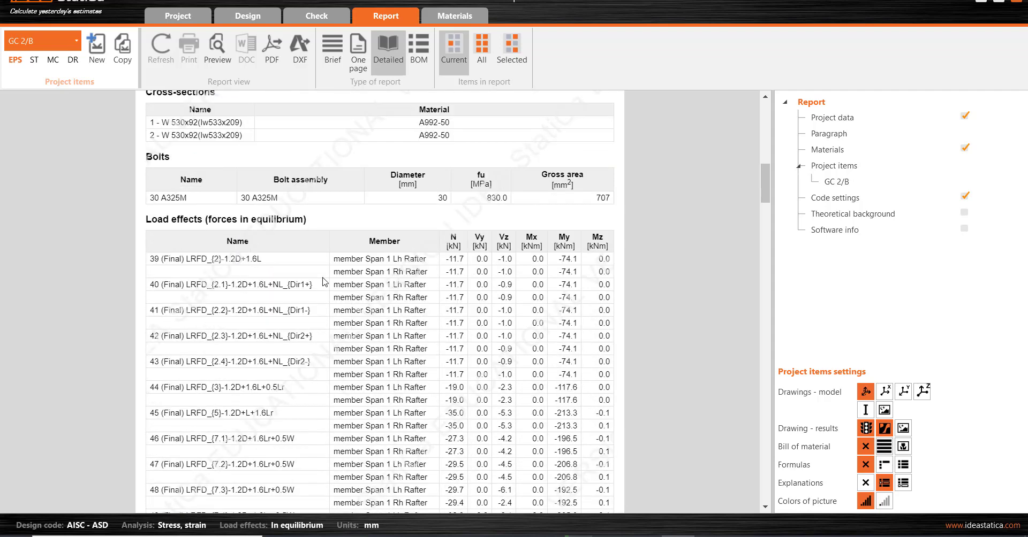
pyautogui.scroll(-5, 323, 281)
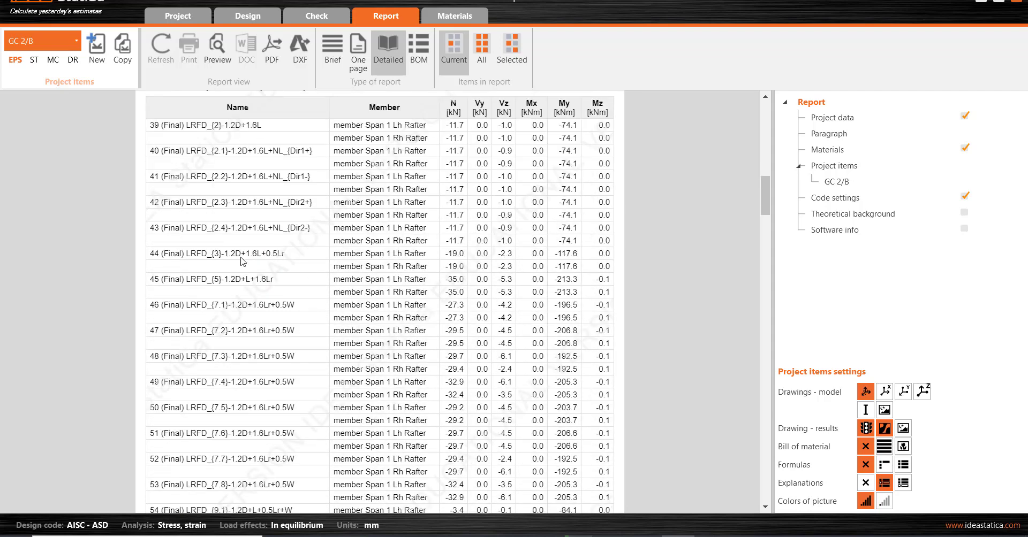
pyautogui.scroll(-2, 377, 199)
pyautogui.scroll(2, 444, 205)
pyautogui.scroll(-12, 408, 221)
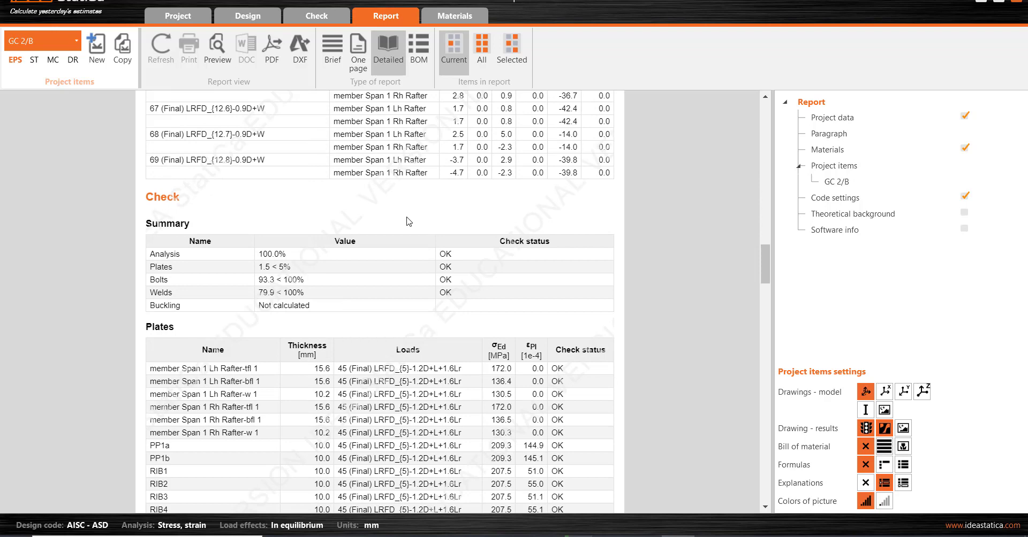
# Examine the report's check summary, plate check table, and overall, strain and equivalent stress pictures
pyautogui.scroll(-3, 410, 213)
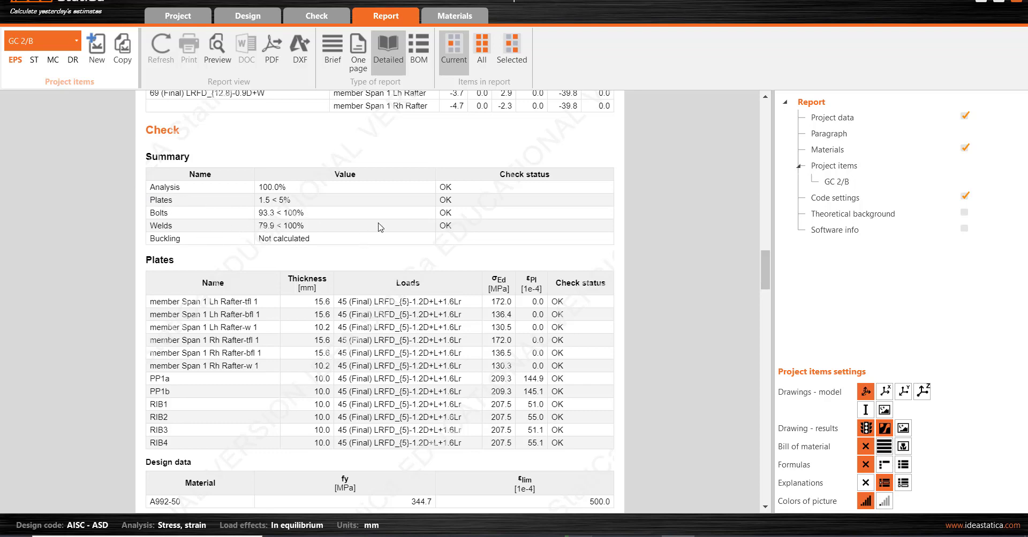
pyautogui.scroll(-4, 380, 227)
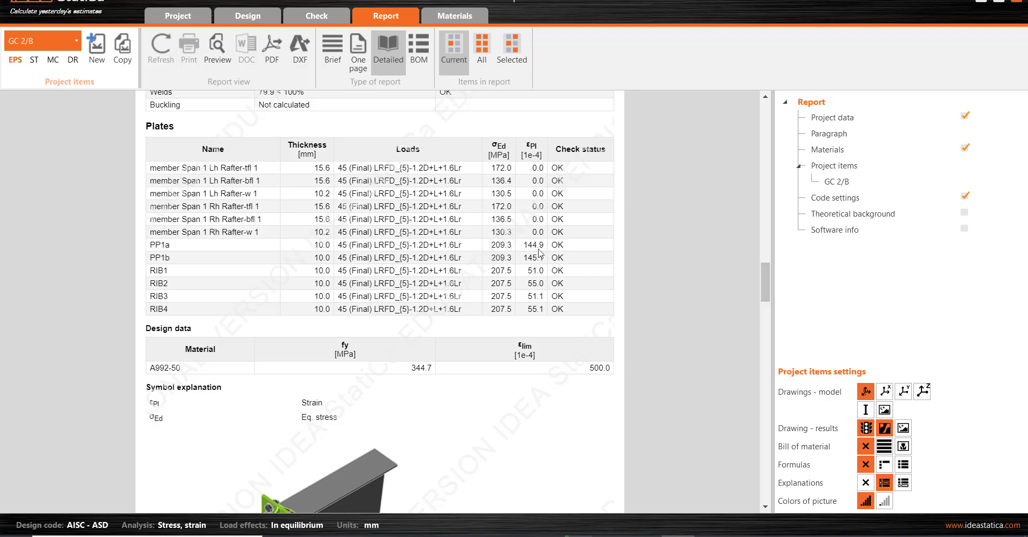
pyautogui.scroll(-6, 541, 253)
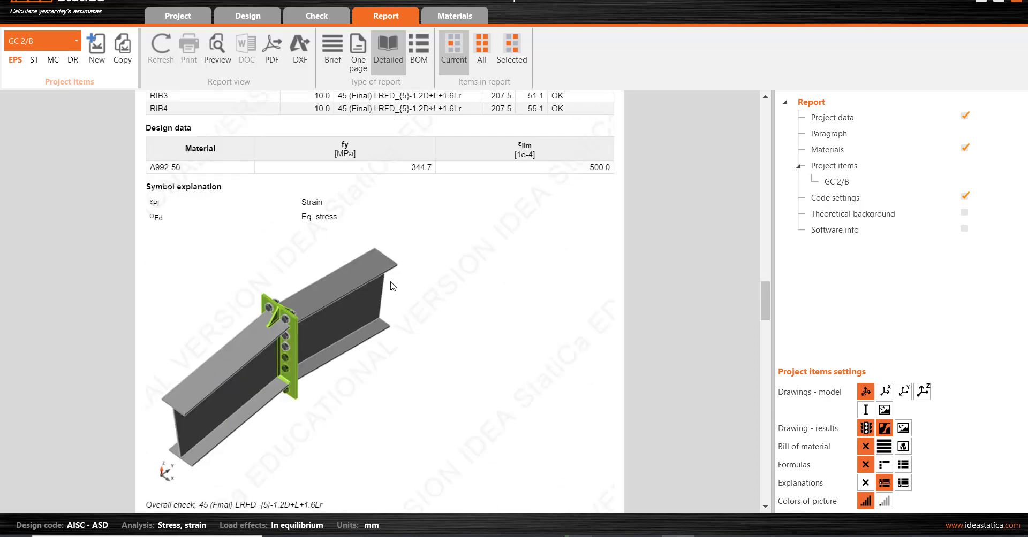
pyautogui.scroll(-10, 300, 292)
pyautogui.scroll(-12, 317, 310)
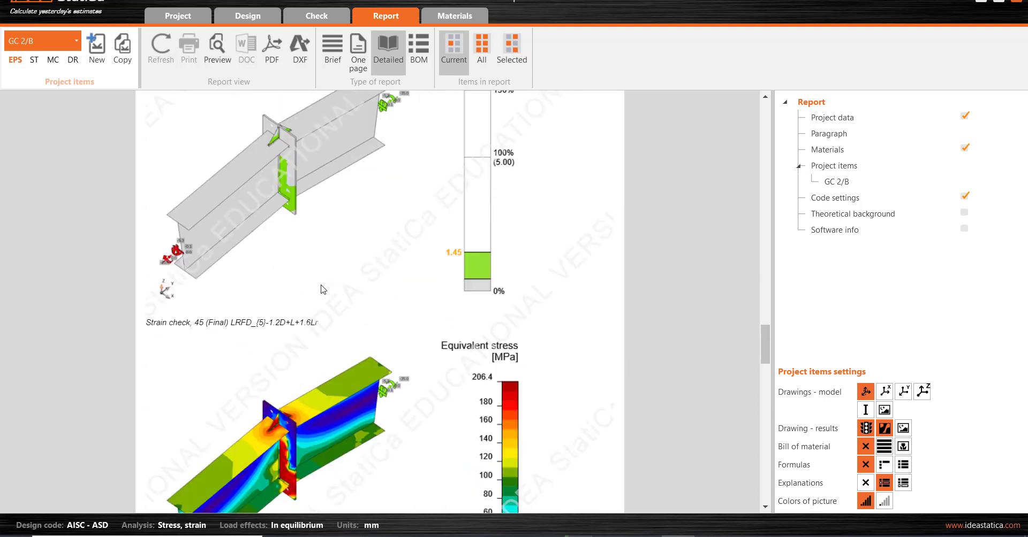
# Read the report's bolt and weld check tables and the code settings, and return to the plate results
pyautogui.scroll(-4, 375, 235)
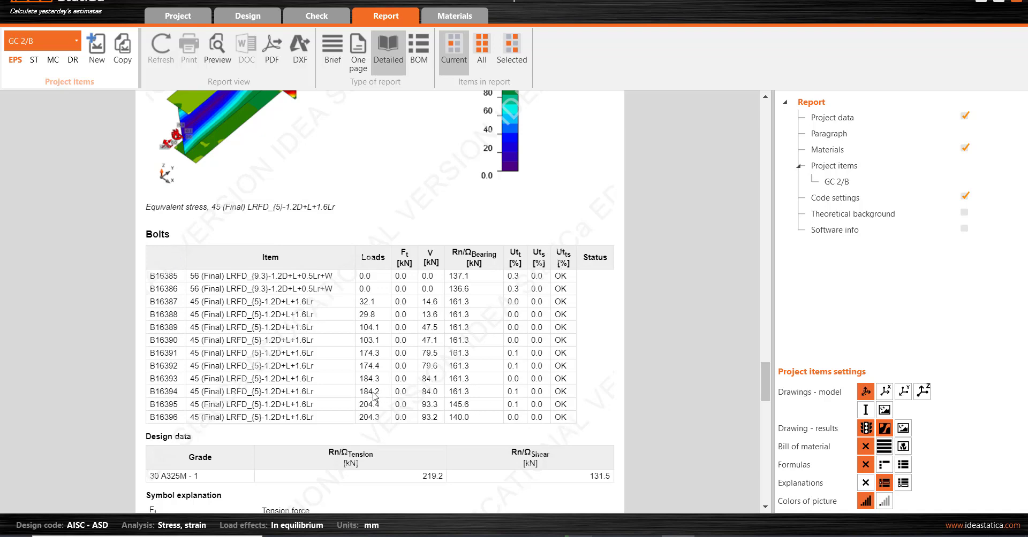
pyautogui.scroll(-7, 292, 353)
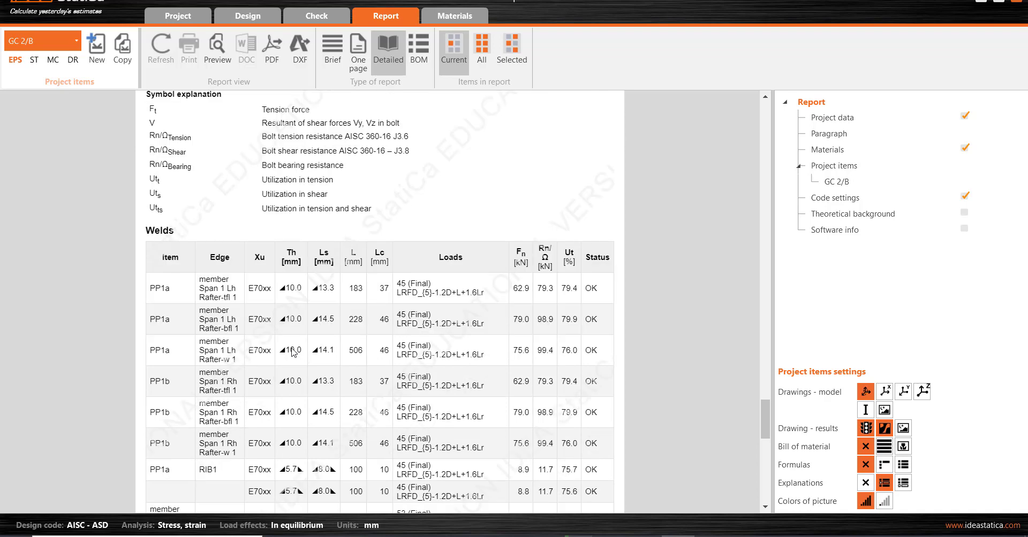
pyautogui.scroll(-3, 293, 352)
pyautogui.scroll(-3, 598, 225)
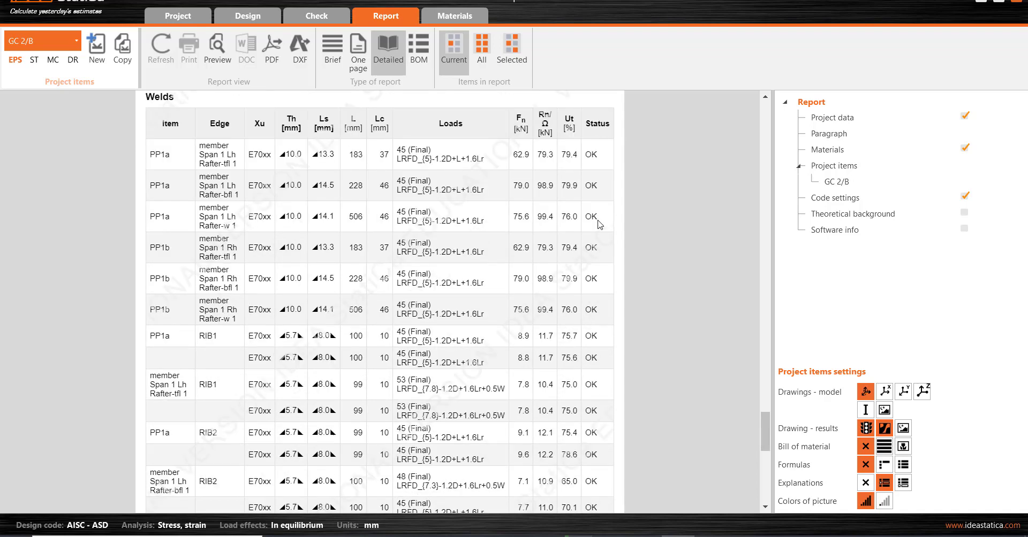
pyautogui.scroll(-9, 601, 307)
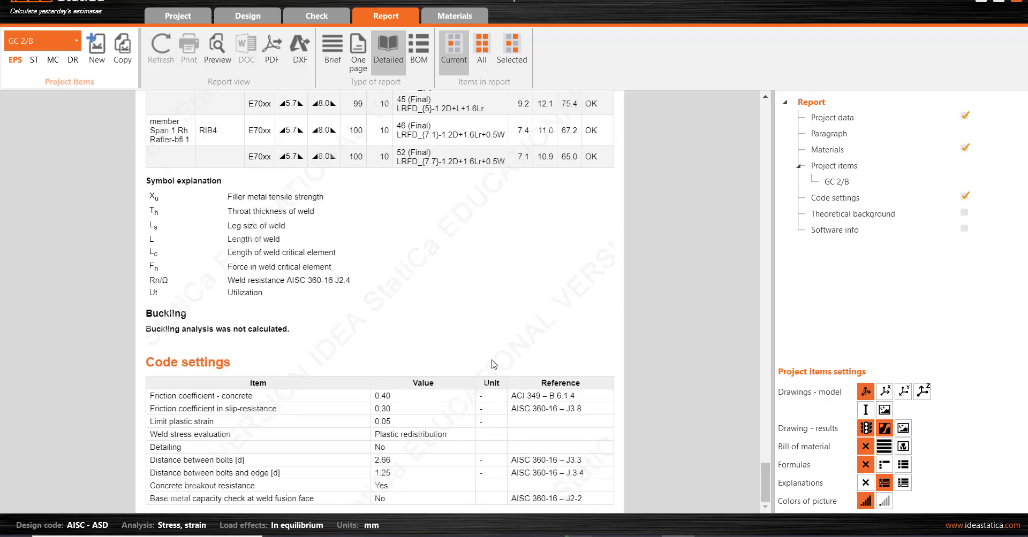
pyautogui.scroll(15, 382, 327)
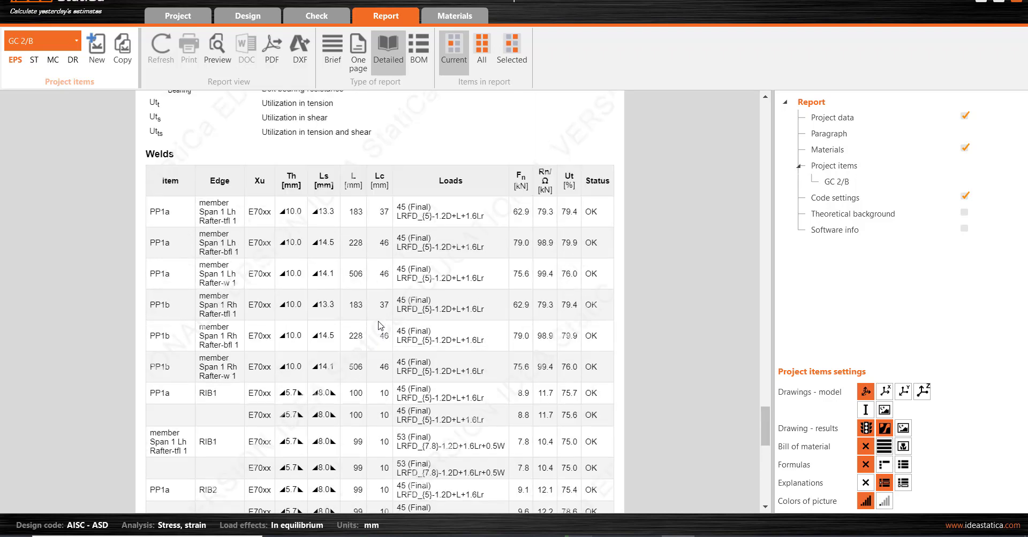
pyautogui.scroll(10, 381, 325)
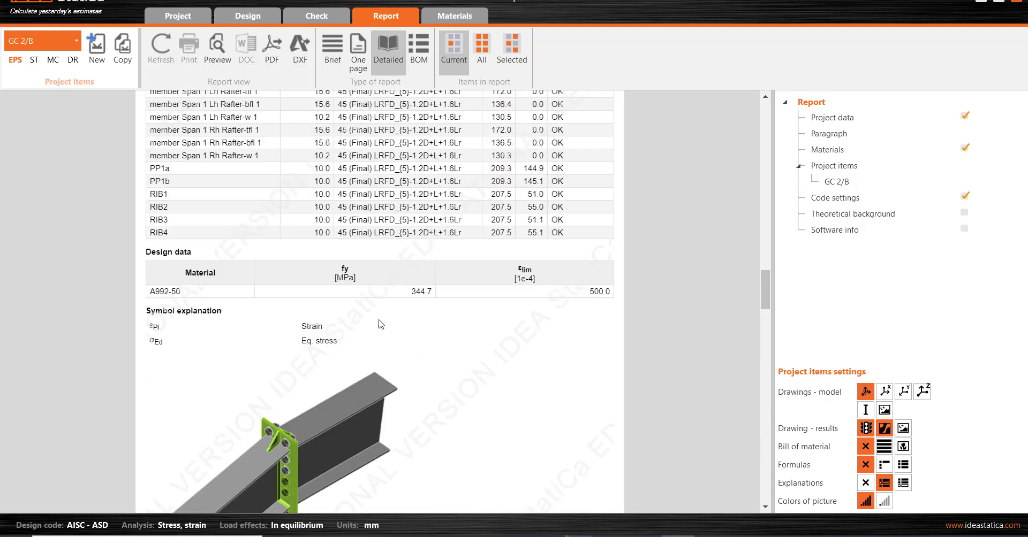
# Return to the connection's design model and take a closer look at the stress plot around the end plates
pyautogui.click(247, 16)
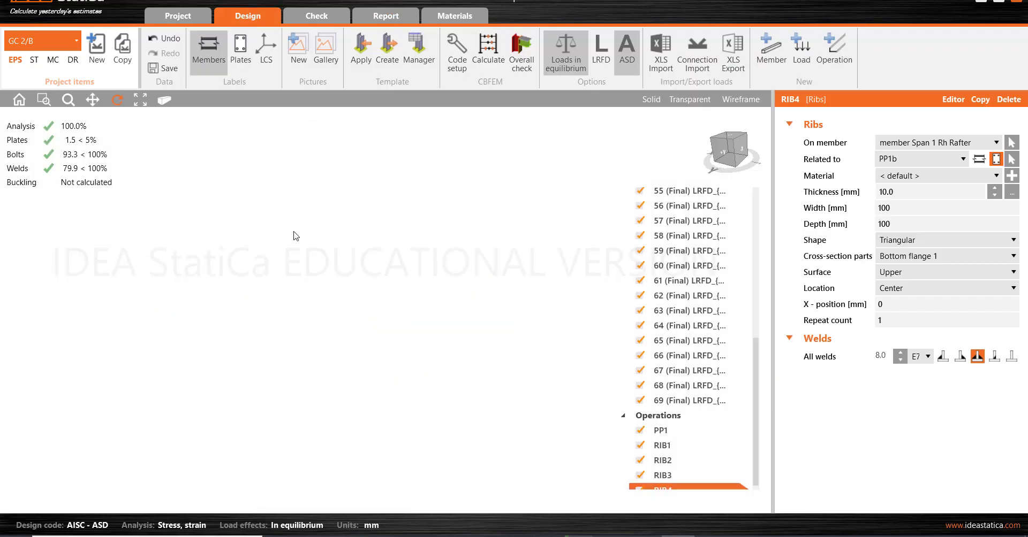
pyautogui.moveTo(408, 265); pyautogui.dragTo(397, 285)
pyautogui.scroll(4, 397, 285)
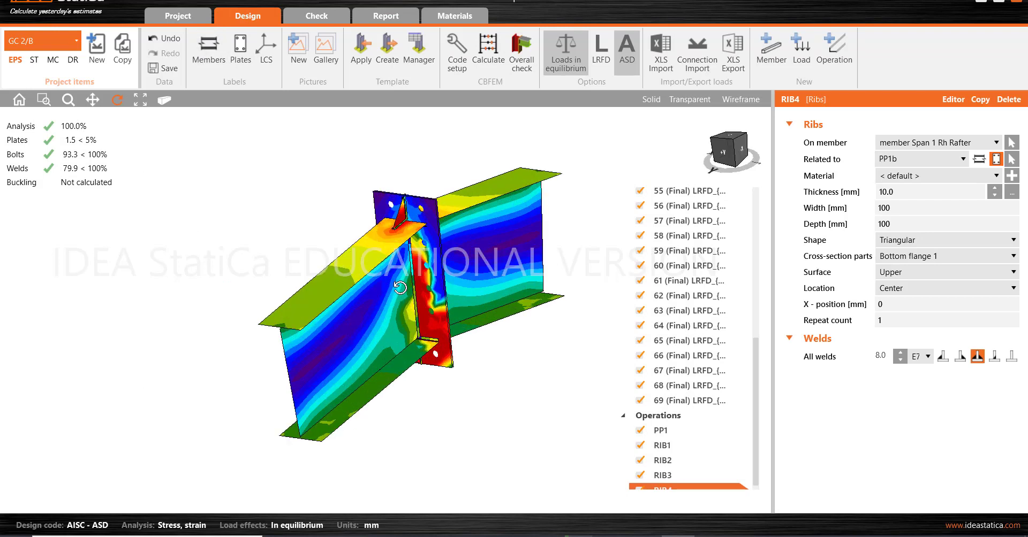